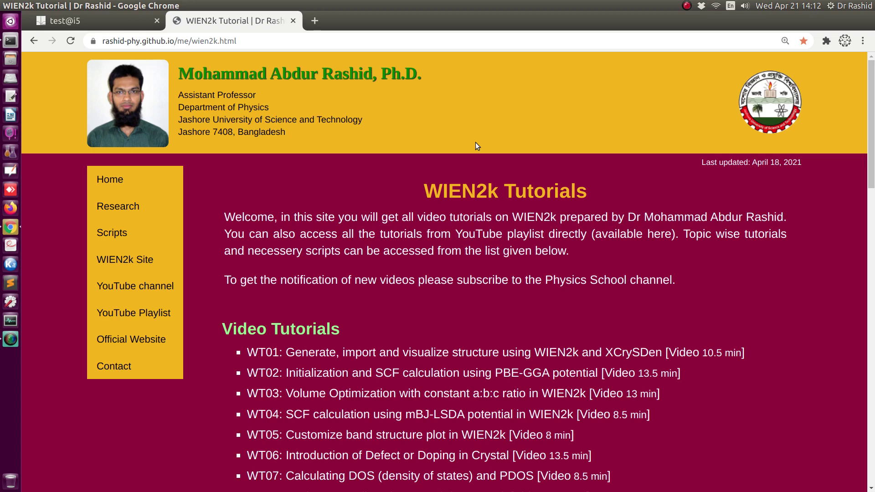
# - Show test.struct's MnSbO4 cell in XCrySDen from the test@i5 session, then request quitting it
pyautogui.click(79, 21)
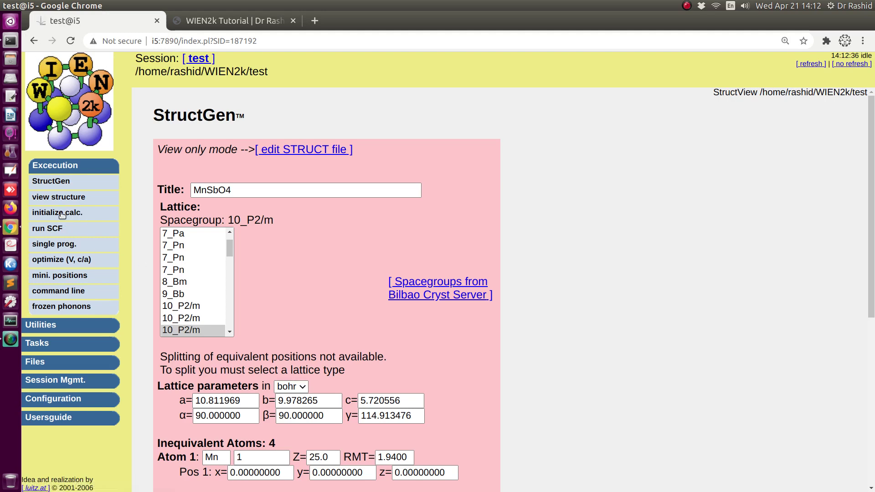
pyautogui.click(59, 197)
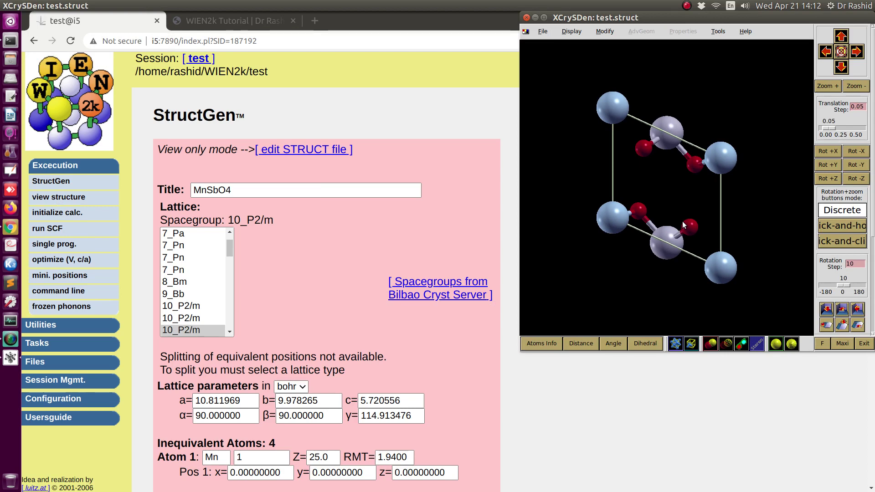
pyautogui.hotkey('ctrl', 'q')
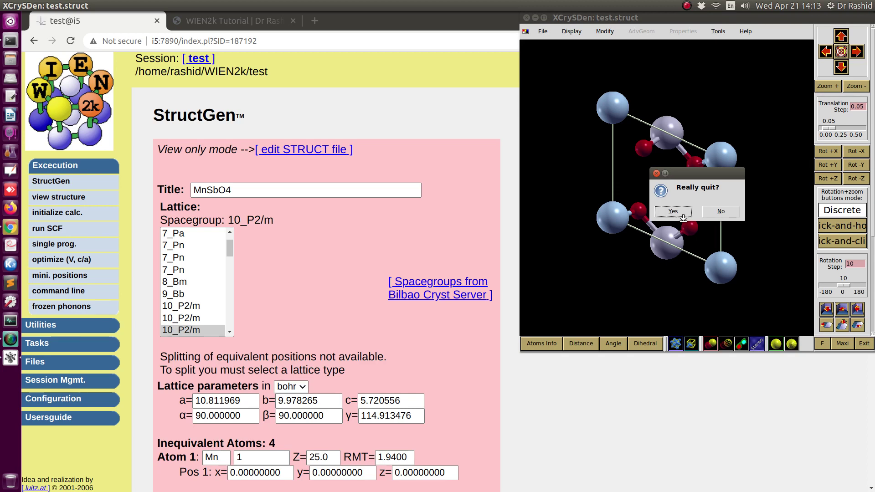
# - Quit XCrySDen and enter 500 k-points on the calculation initialization page
pyautogui.click(676, 211)
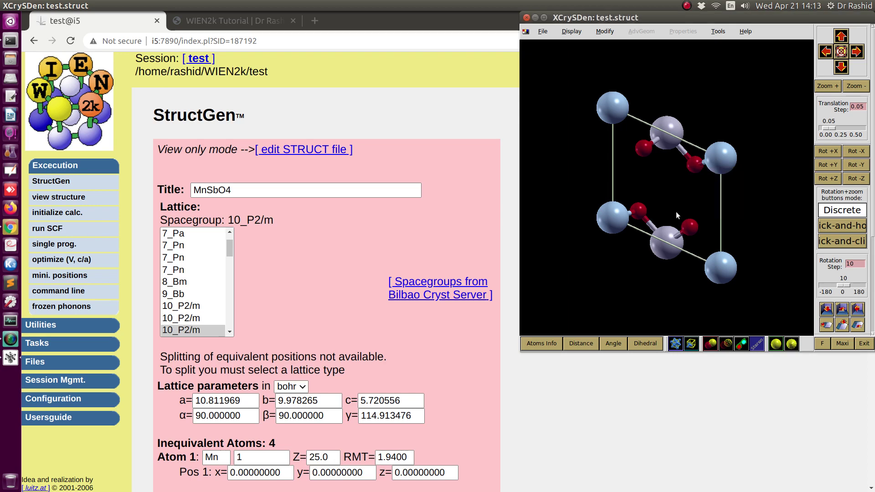
pyautogui.click(39, 217)
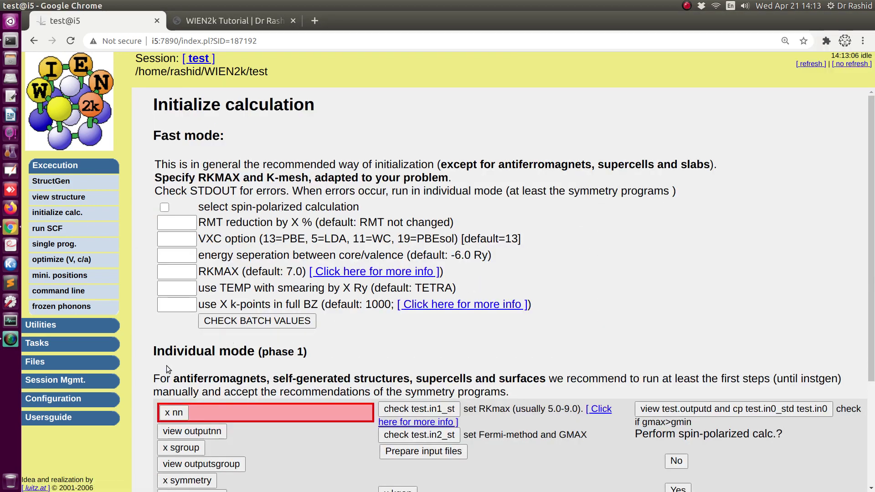
pyautogui.scroll(-1, 166, 370)
pyautogui.click(172, 249)
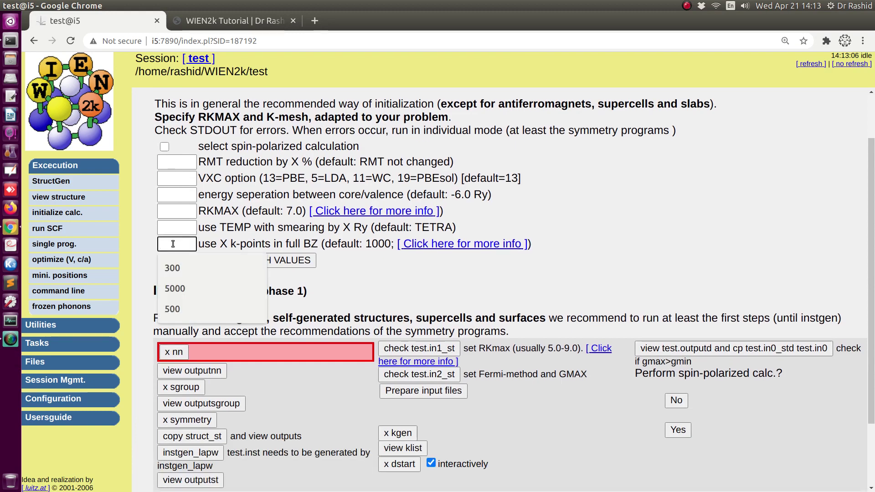
pyautogui.write('500')
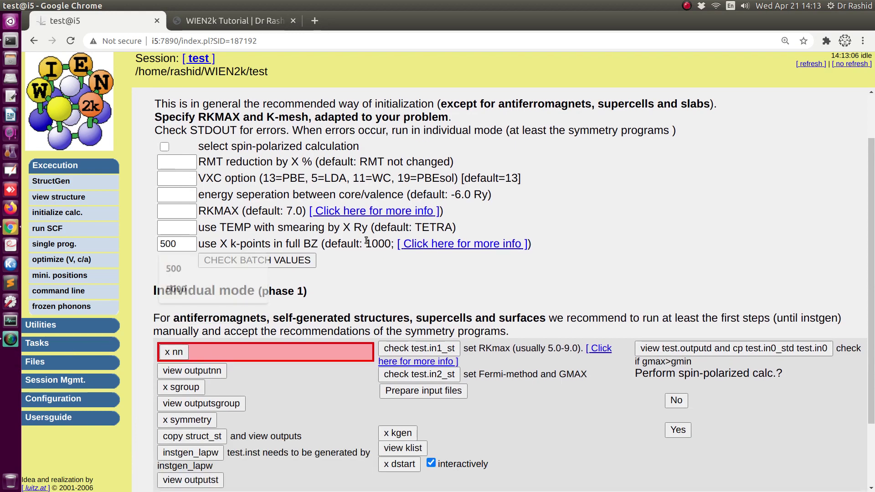
# - Check and run the batch initialization (init_lapw -b -numk 500), then verify it finished ok
pyautogui.click(272, 263)
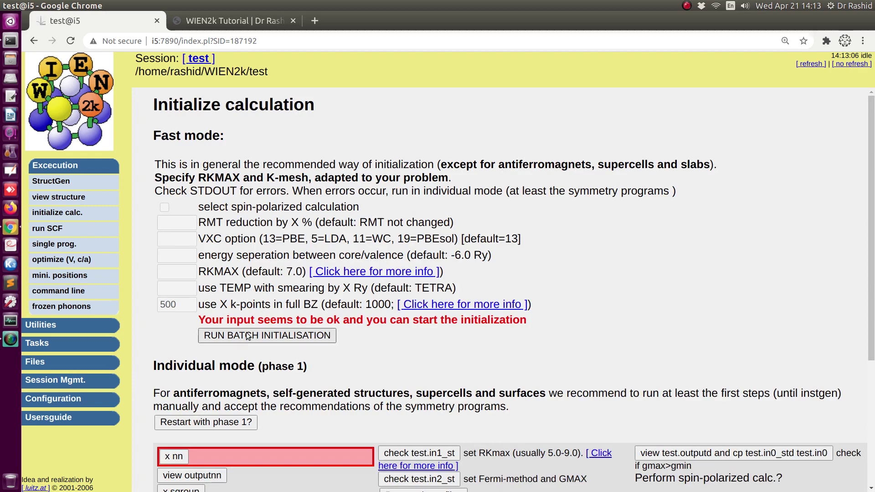
pyautogui.click(255, 335)
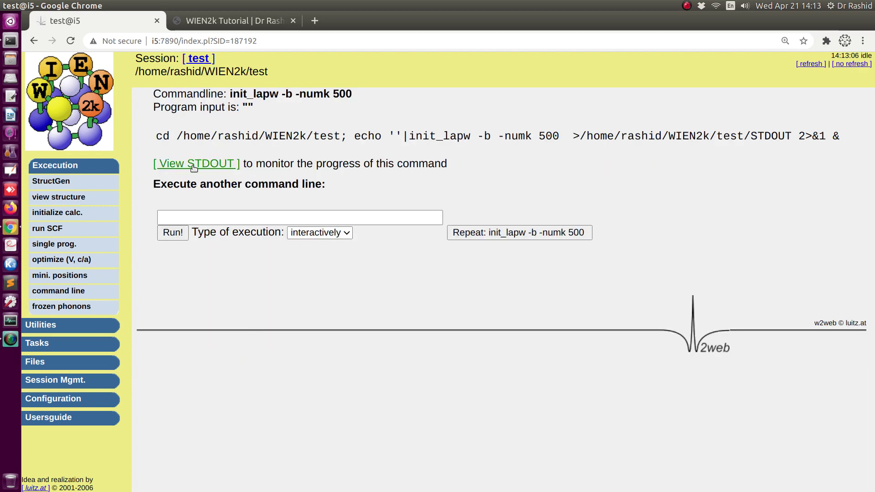
pyautogui.click(221, 163)
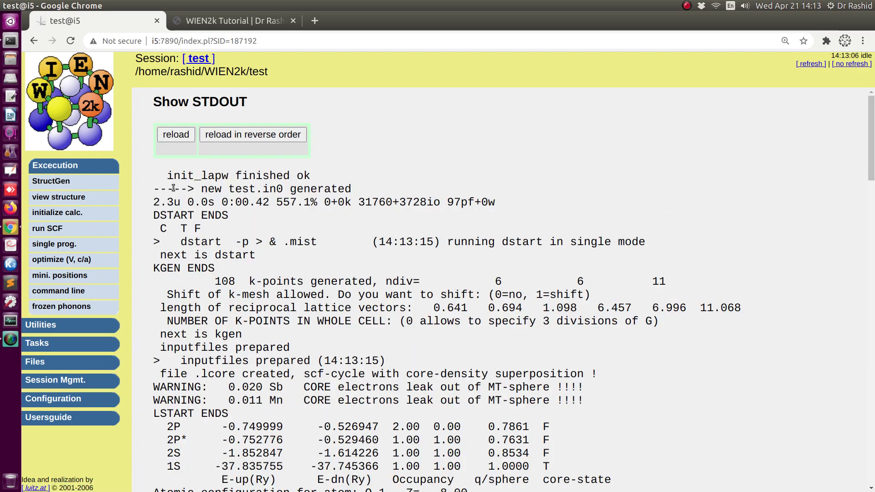
pyautogui.click(42, 229)
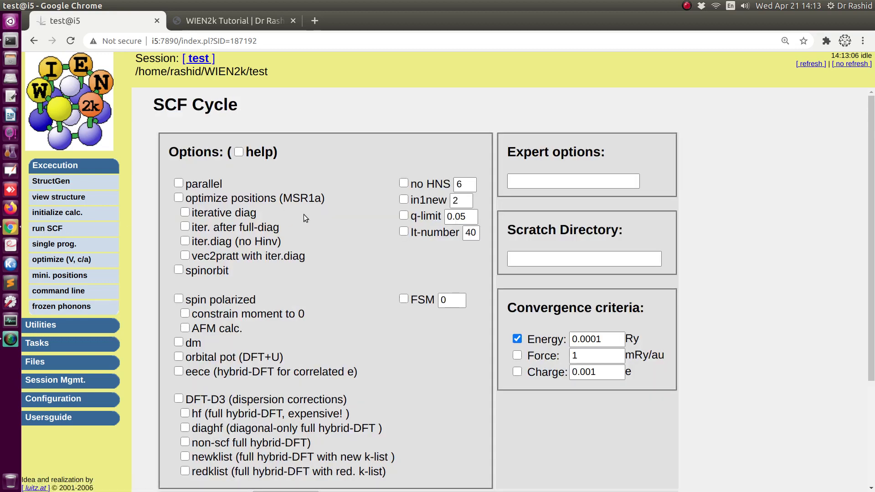
# - Tick the parallel option on the SCF Cycle page and expand the Usersguide entry
pyautogui.hotkey('ctrl', '+')
pyautogui.hotkey('ctrl', '+')
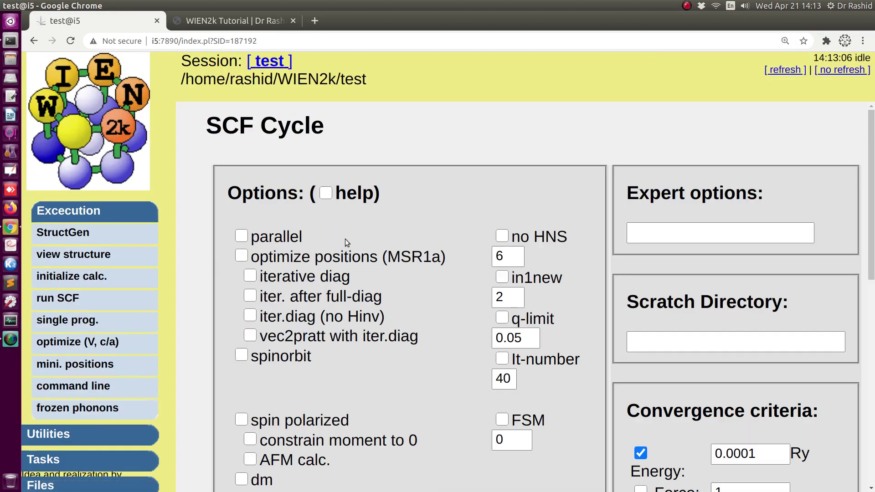
pyautogui.click(241, 236)
pyautogui.hotkey('ctrl', '0')
pyautogui.click(52, 345)
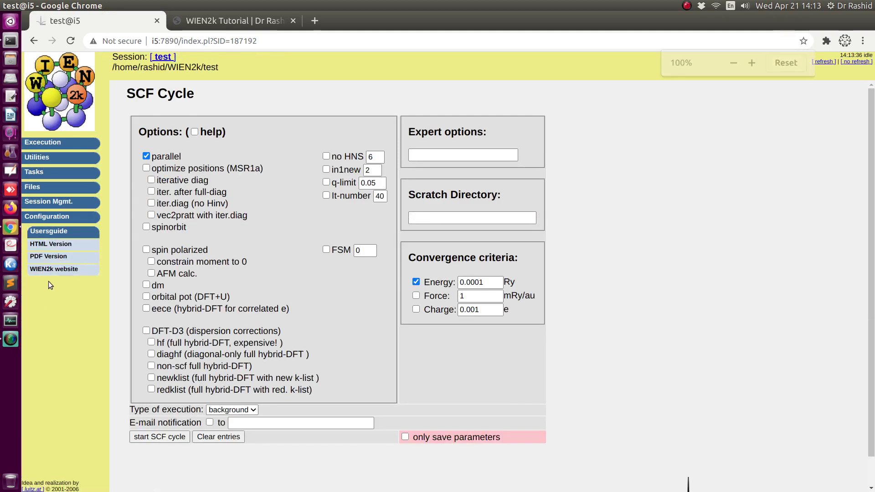
# - Open the PDF user's guide and jump via the page-6 contents to section 5.5
pyautogui.click(56, 259)
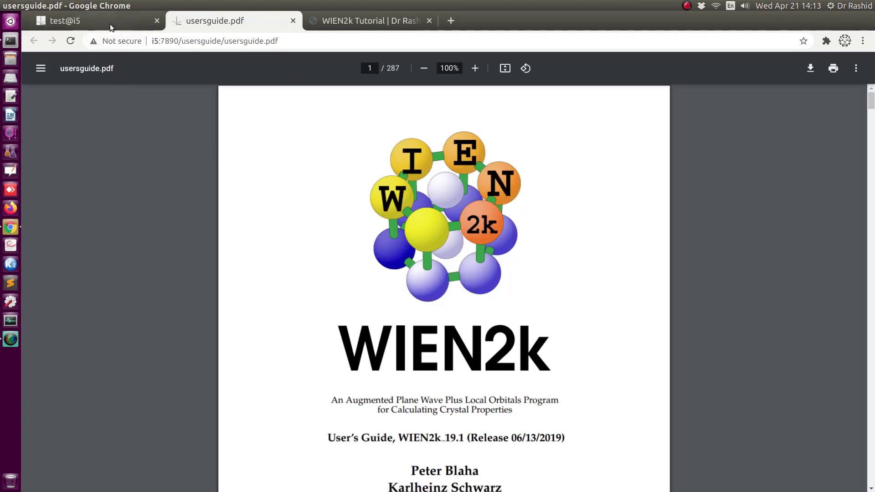
pyautogui.click(41, 69)
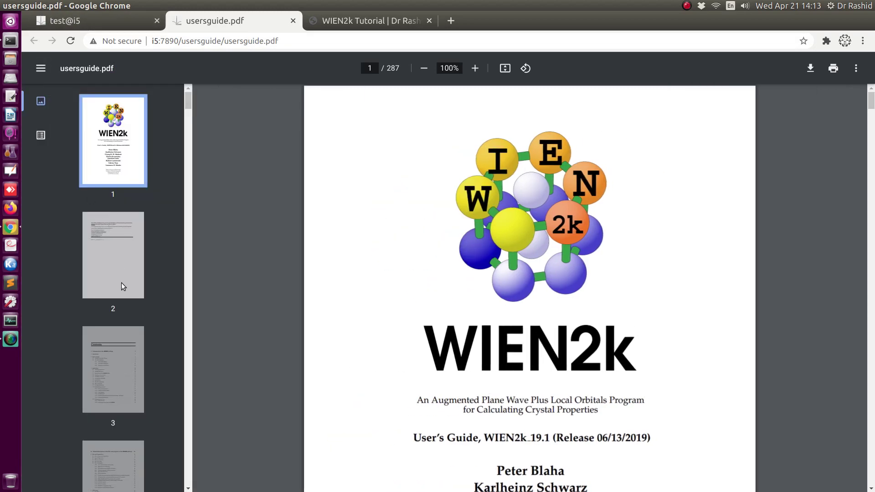
pyautogui.scroll(-5, 114, 296)
pyautogui.click(105, 393)
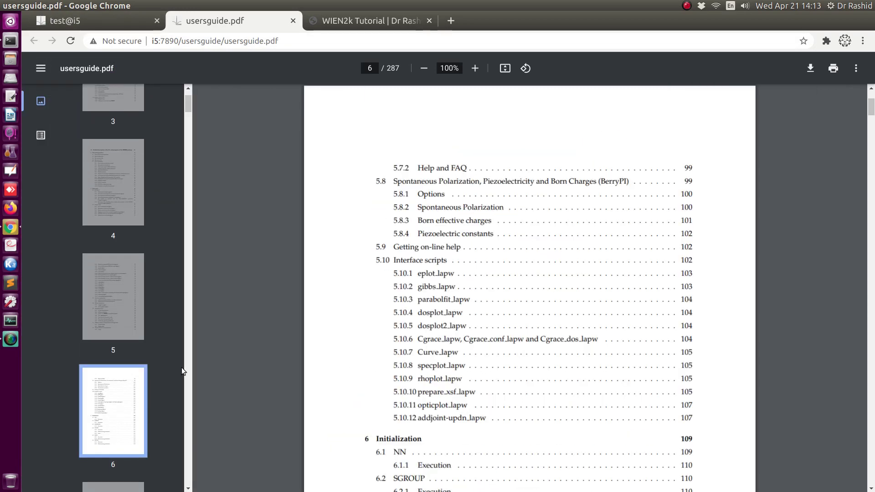
pyautogui.scroll(10, 438, 277)
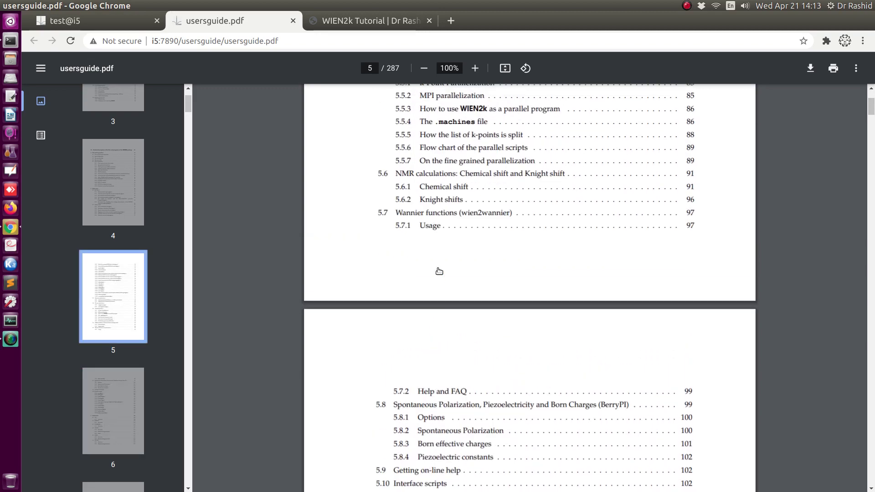
pyautogui.click(433, 150)
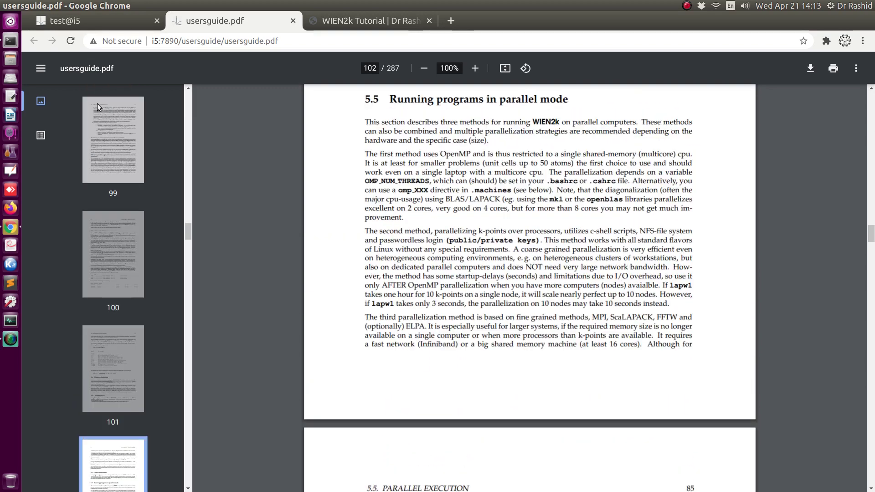
pyautogui.click(40, 69)
# - Highlight .machines, OMP_NUM_THREADS and the shell startup file names in section 5.5, then open a terminal
pyautogui.keyDown('ctrl'); pyautogui.scroll(5, 269, 216); pyautogui.keyUp('ctrl')
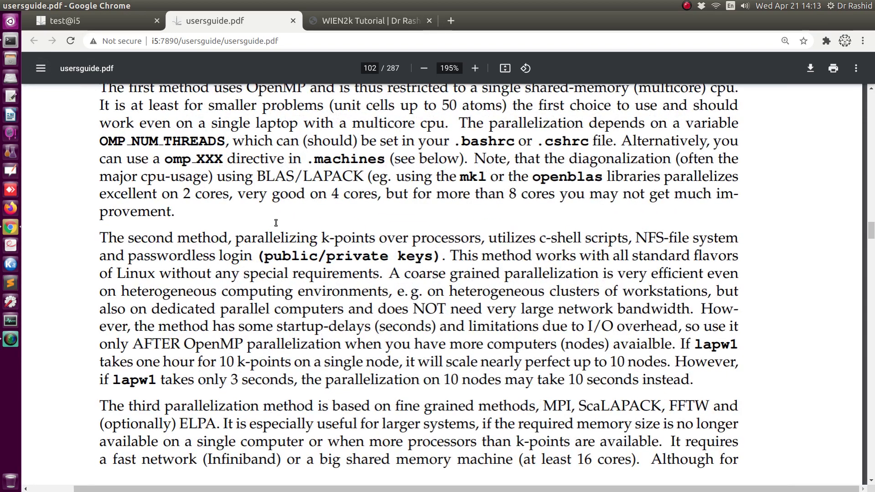
pyautogui.scroll(2, 266, 226)
pyautogui.scroll(1, 265, 226)
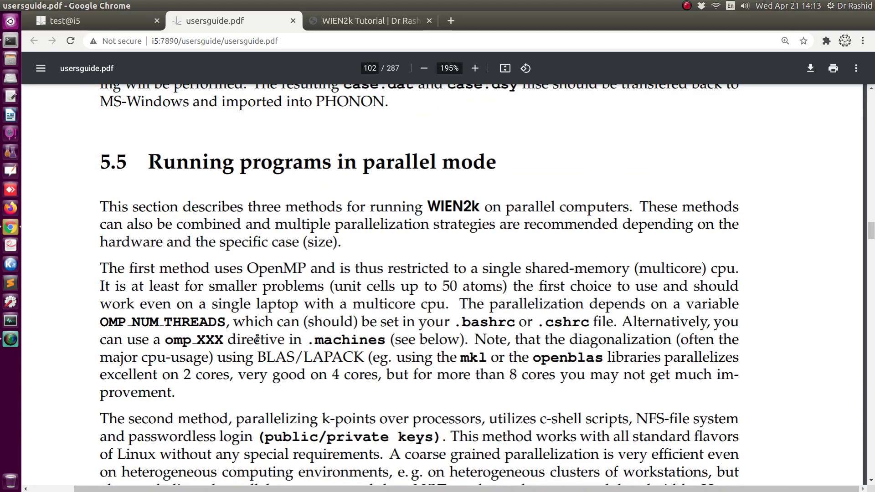
pyautogui.scroll(-1, 442, 294)
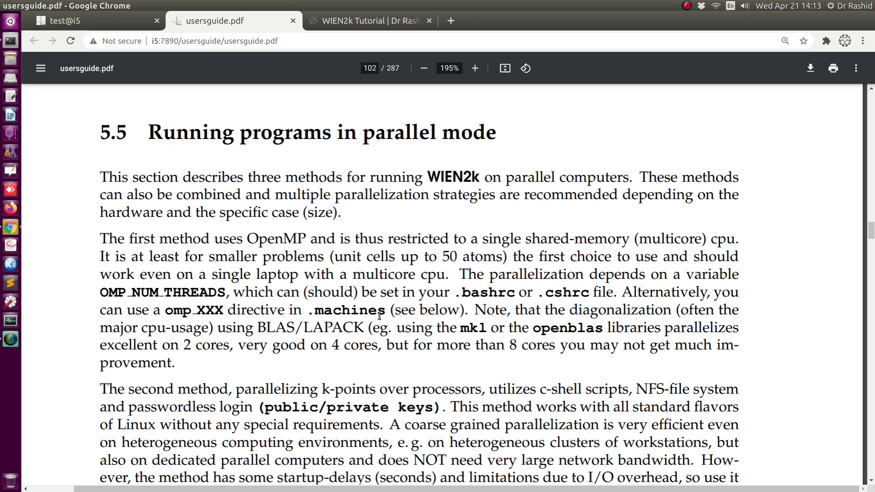
pyautogui.moveTo(309, 311); pyautogui.dragTo(386, 310)
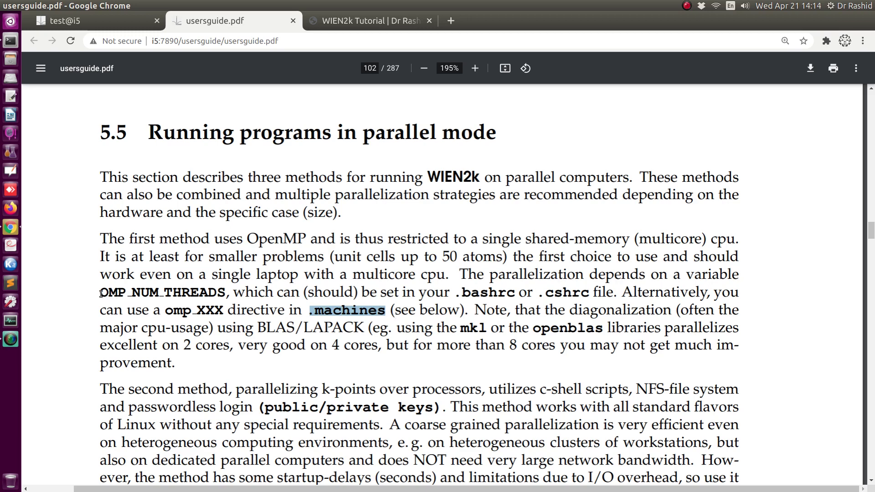
pyautogui.moveTo(106, 294); pyautogui.dragTo(175, 294)
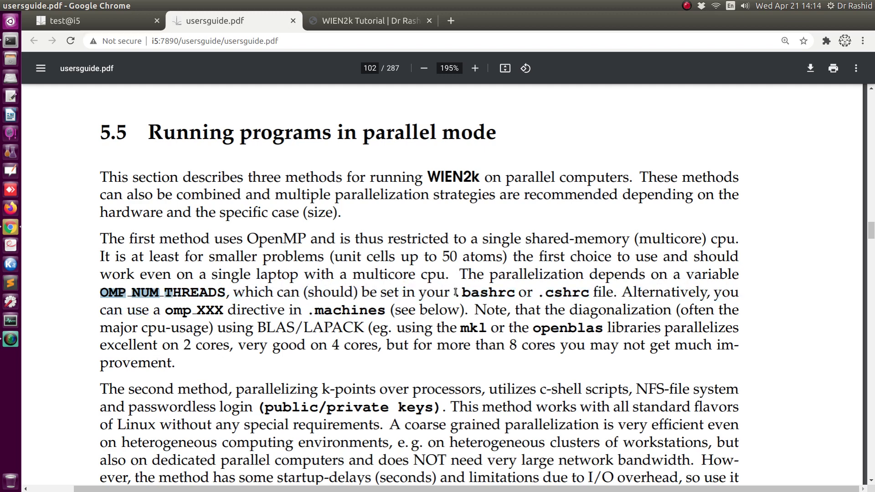
pyautogui.moveTo(456, 292); pyautogui.dragTo(590, 294)
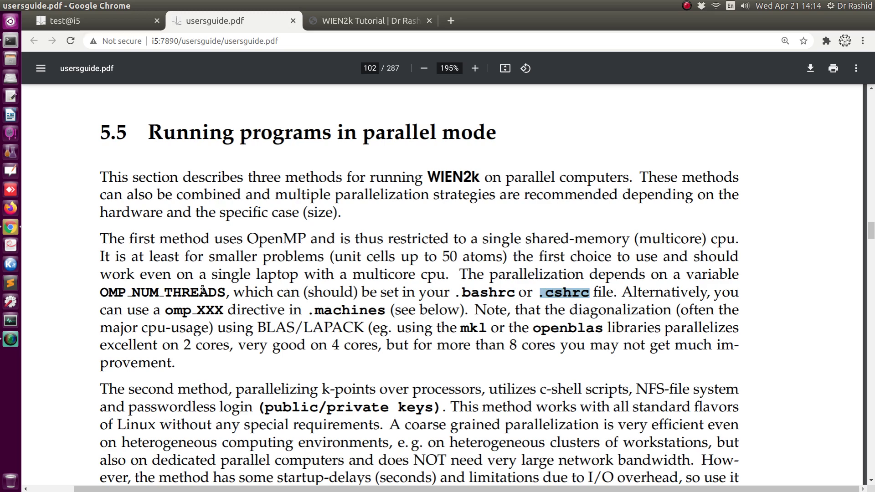
pyautogui.hotkey('ctrl', 'alt', 't')
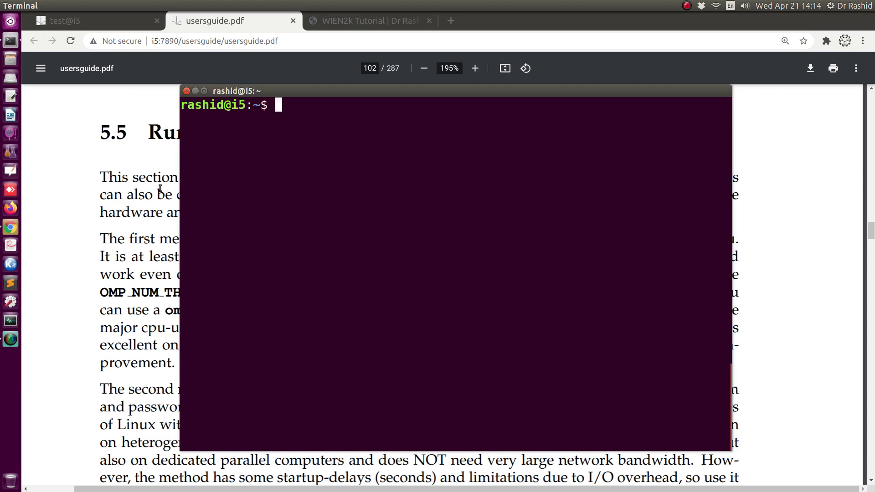
# - Return to the WIEN2k tutorials site and locate the WS09 OMP_NUM_THREADS script
pyautogui.click(95, 20)
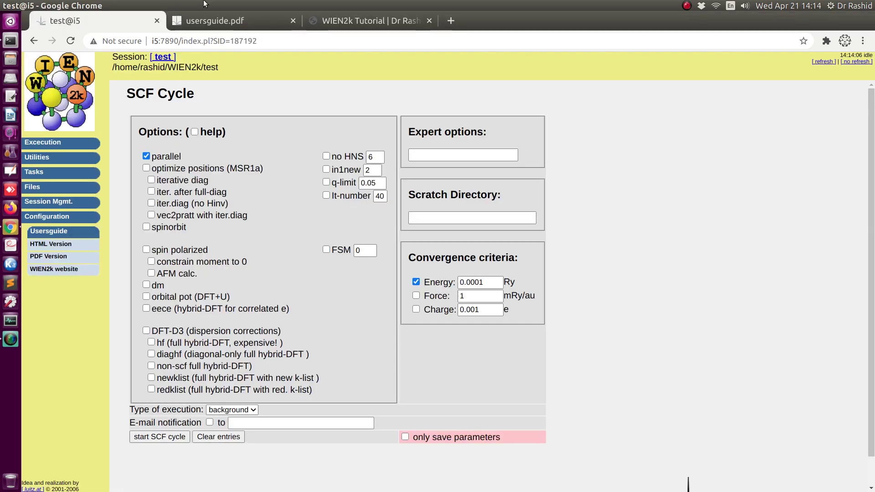
pyautogui.click(343, 18)
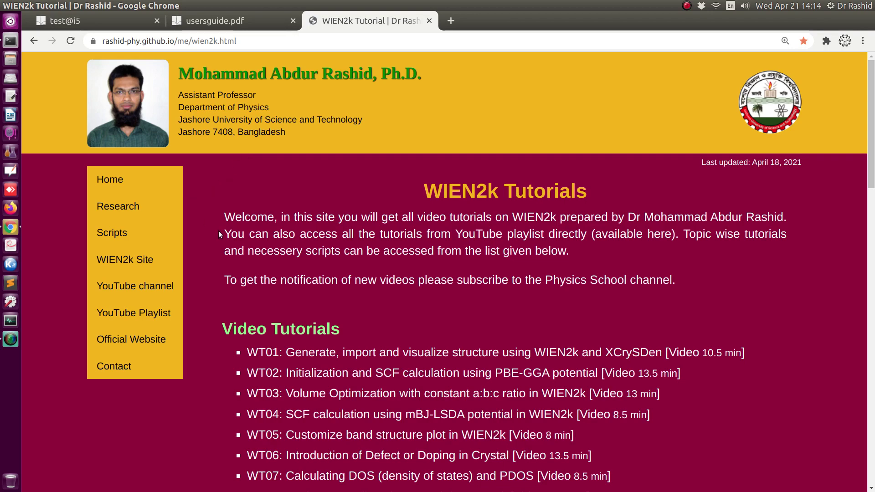
pyautogui.scroll(-7, 270, 328)
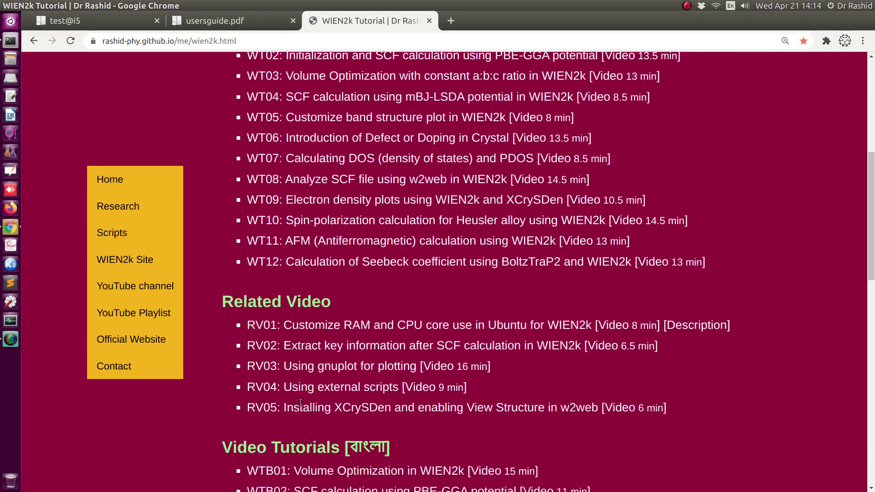
pyautogui.scroll(-4, 269, 405)
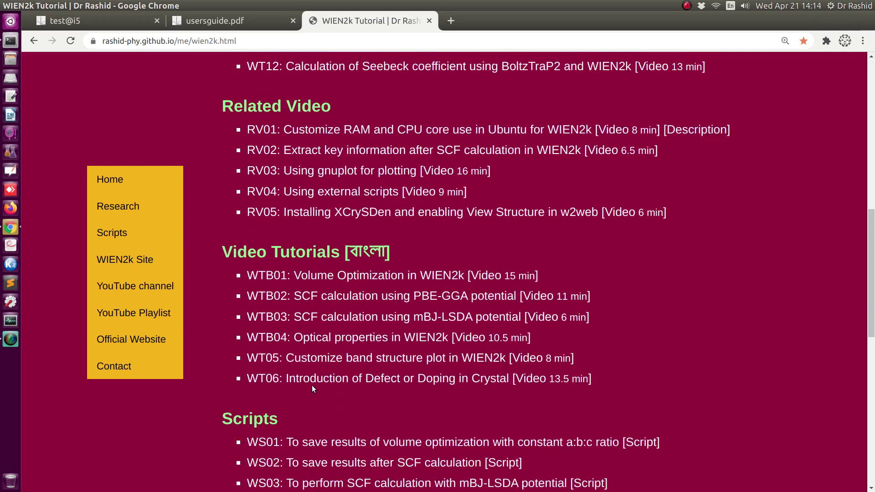
pyautogui.scroll(-4, 324, 364)
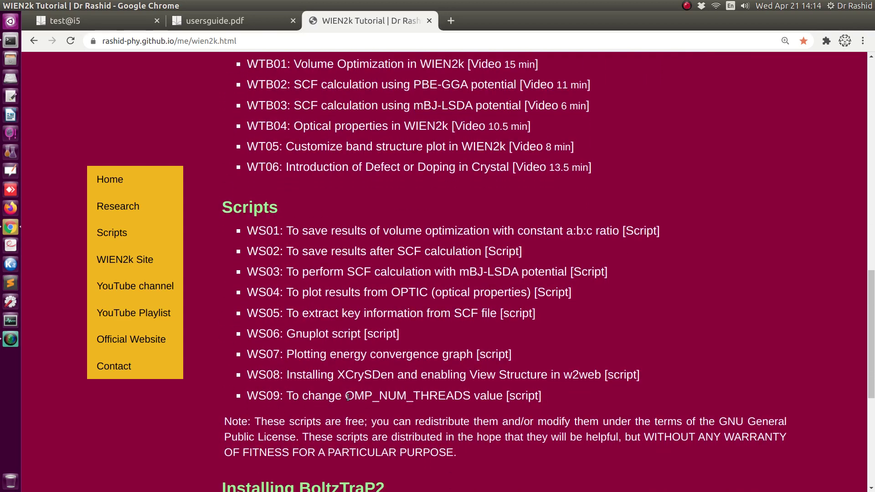
pyautogui.moveTo(347, 397); pyautogui.dragTo(480, 392)
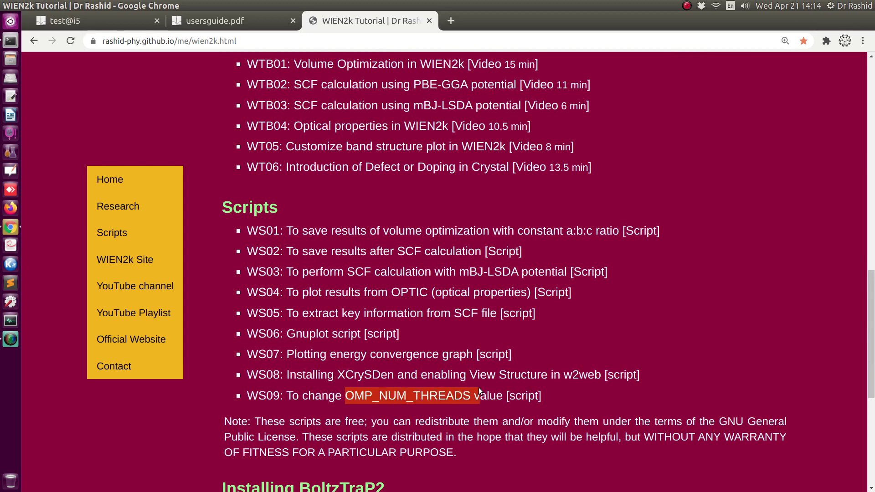
# - In a terminal, change into the ~/WIEN2k folder with cdw
pyautogui.click(6, 43)
pyautogui.write('cd')
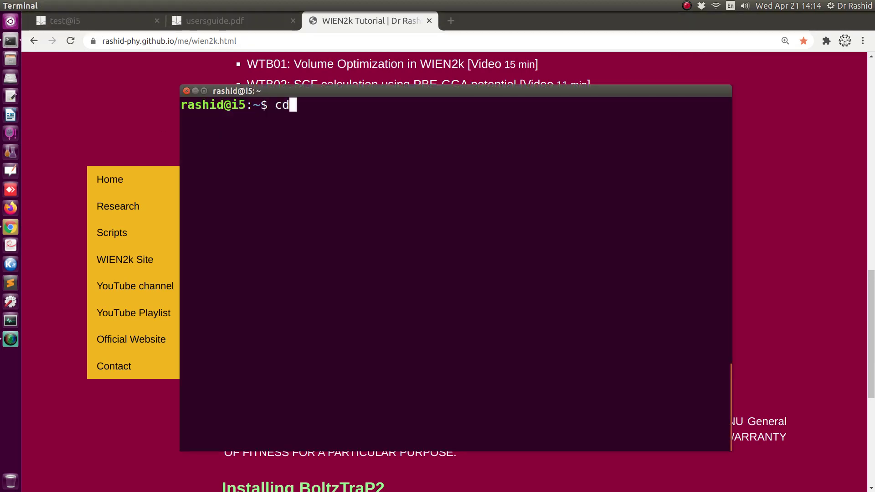
pyautogui.write('w')
pyautogui.press('Return')
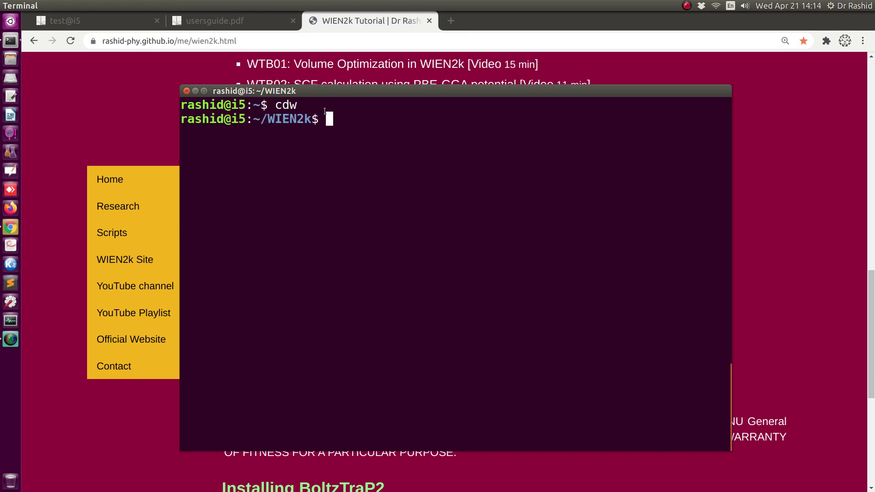
pyautogui.doubleClick(294, 118)
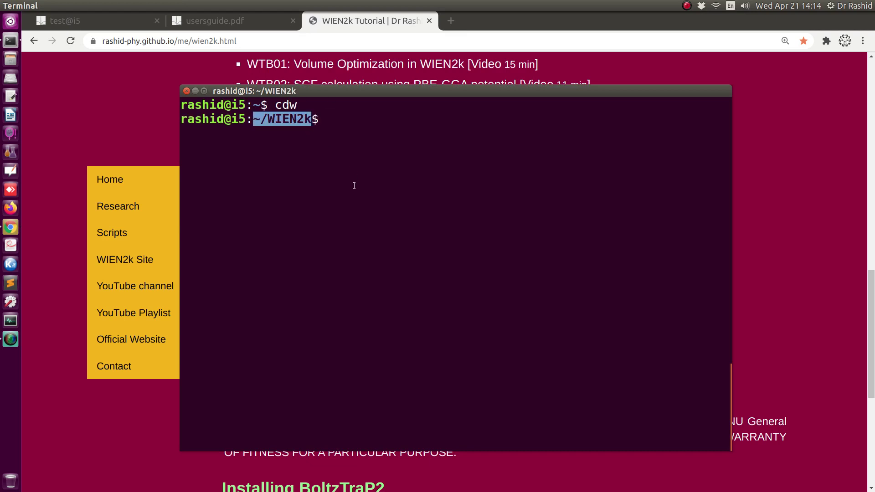
# - Run ./change_NUM_THREADS_value.sh c, showing OMP_NUM_THREADS=6 on 12 CPUs
pyautogui.write('./c')
pyautogui.press('Tab')
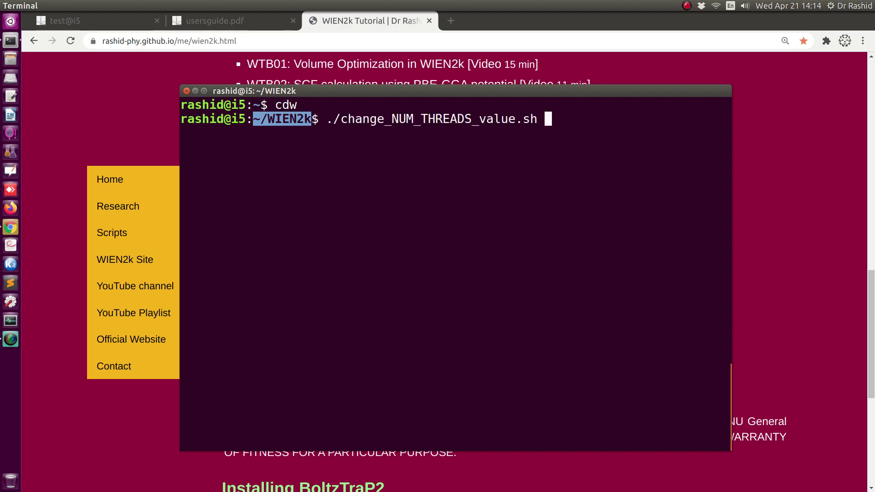
pyautogui.write('c')
pyautogui.press('Return')
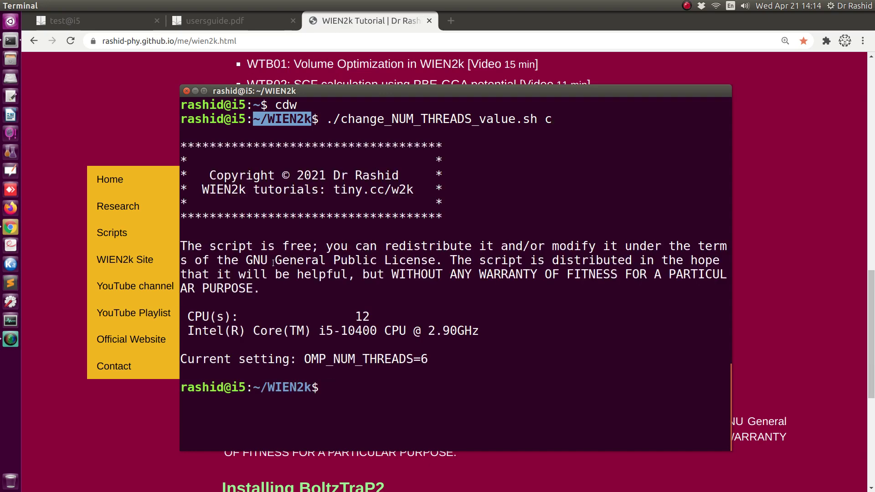
pyautogui.moveTo(356, 320); pyautogui.dragTo(369, 320)
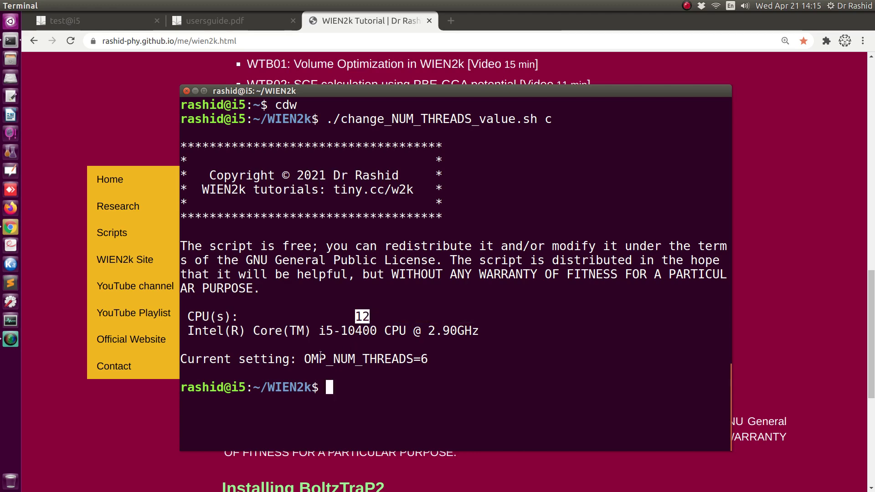
pyautogui.moveTo(304, 359); pyautogui.dragTo(422, 359)
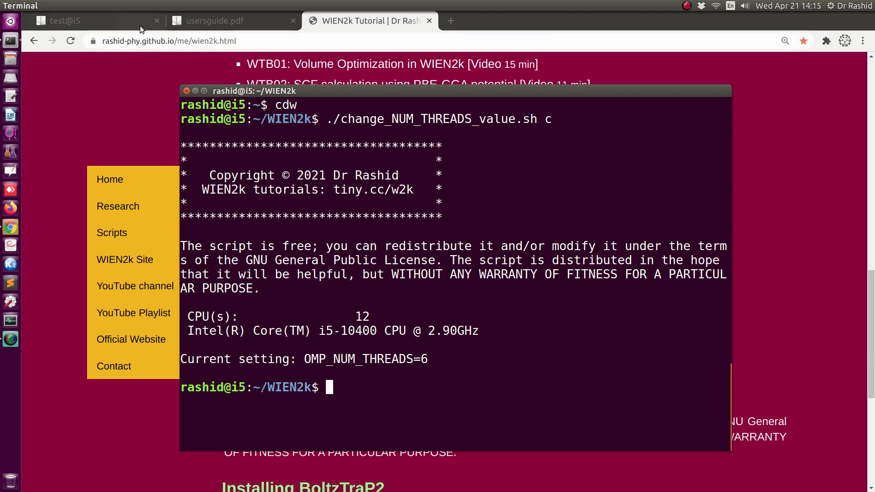
pyautogui.click(114, 23)
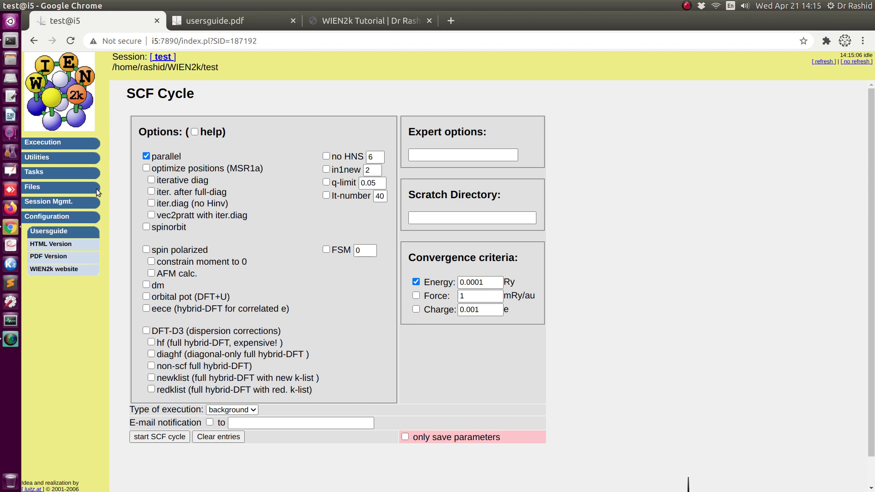
# - Open test's .machines file from Utilities and review its two 1:localhost lines
pyautogui.hotkey('ctrl', '+')
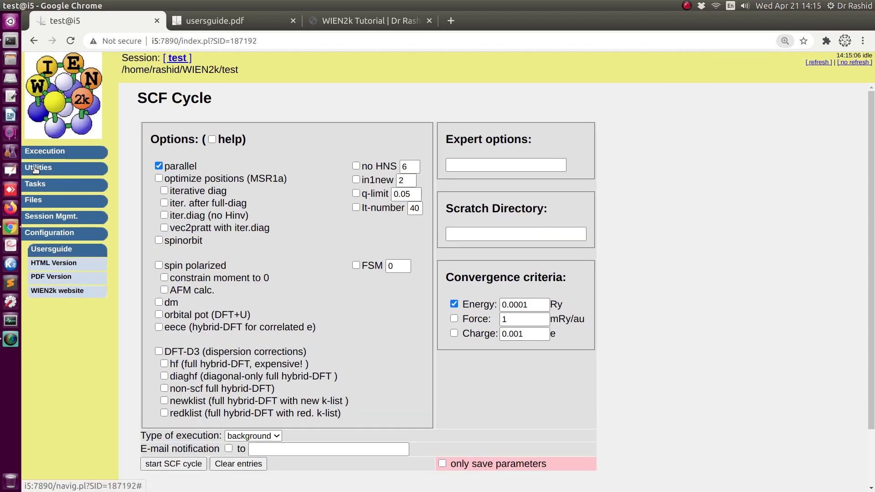
pyautogui.click(37, 170)
pyautogui.hotkey('ctrl', '+')
pyautogui.hotkey('ctrl', '+')
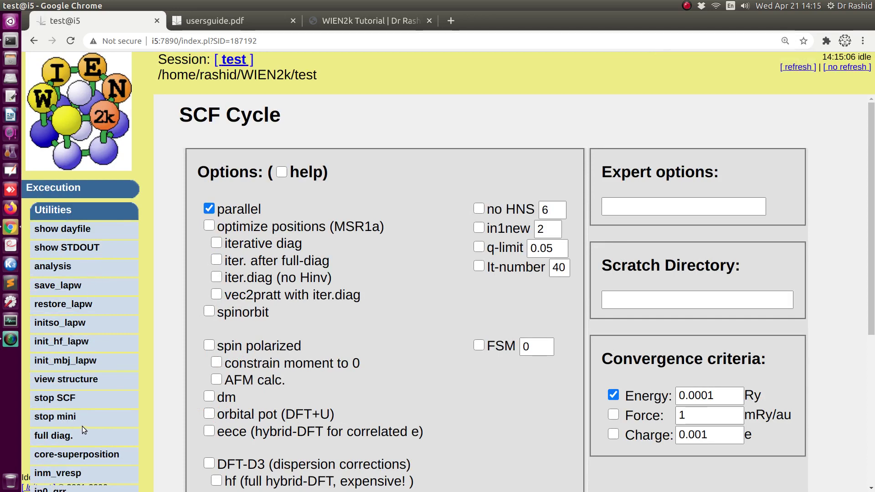
pyautogui.hotkey('ctrl', '-')
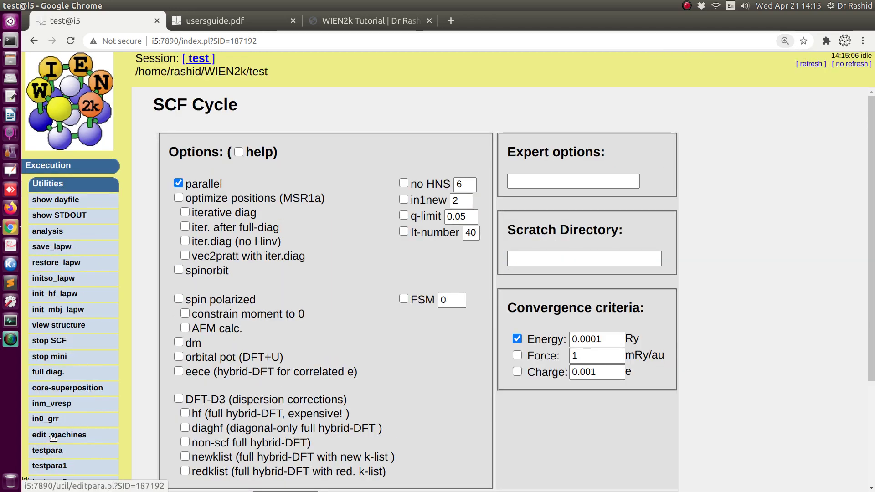
pyautogui.click(52, 436)
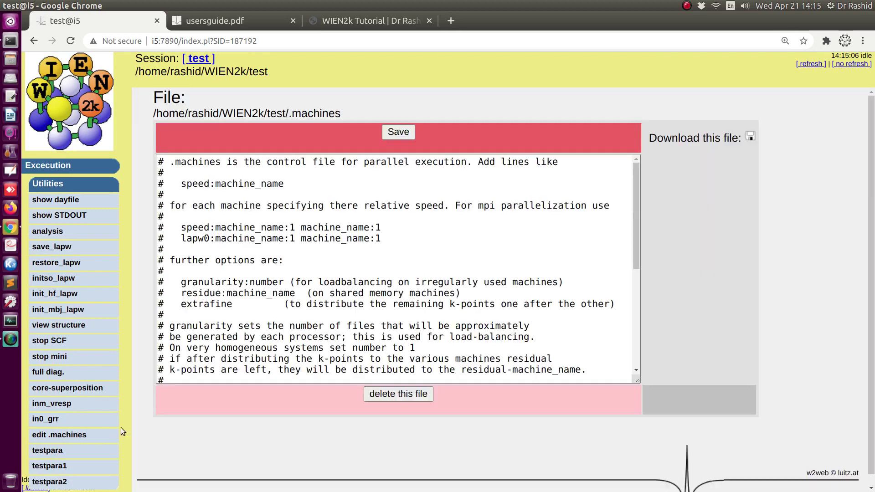
pyautogui.scroll(-4, 241, 248)
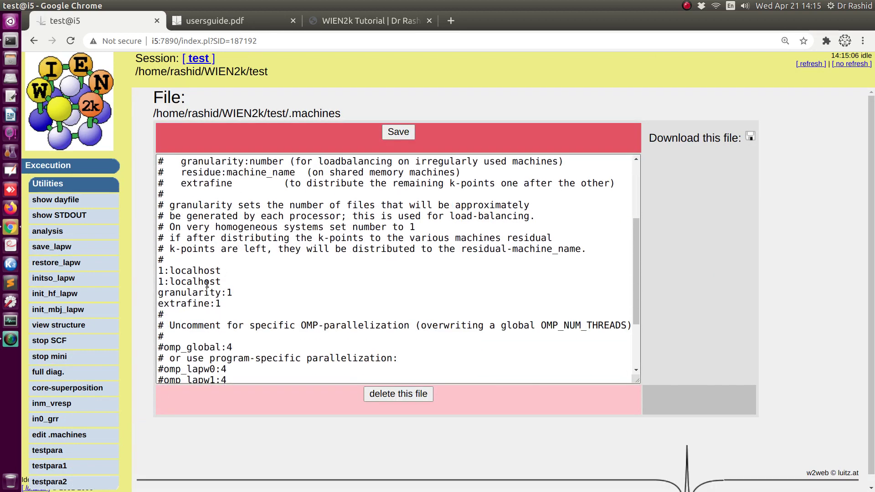
pyautogui.scroll(-1, 207, 284)
pyautogui.moveTo(223, 253); pyautogui.dragTo(147, 243)
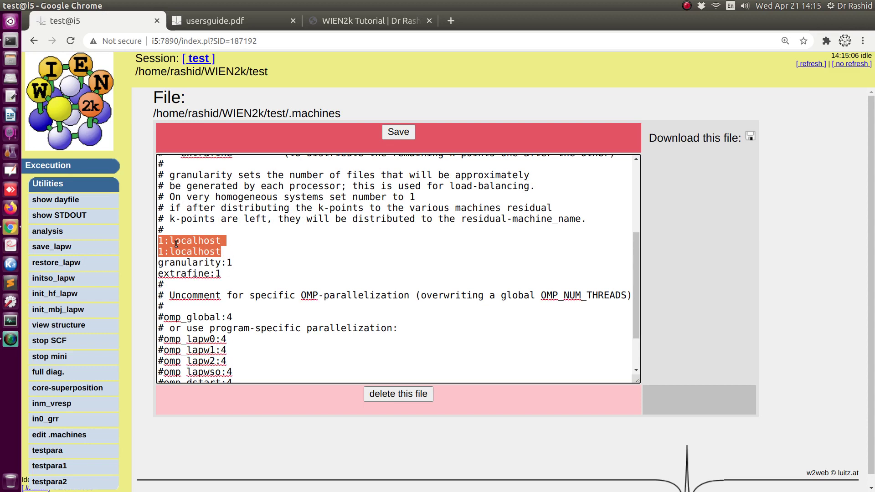
pyautogui.hotkey('alt', 'Tab')
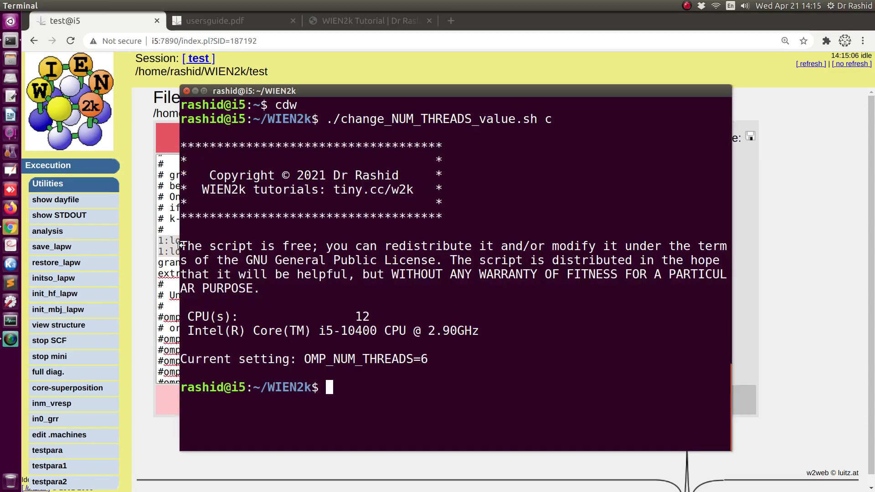
# - Review the reported 12 CPUs and current thread value 6, comparing with the .machines editor
pyautogui.moveTo(423, 360); pyautogui.dragTo(429, 360)
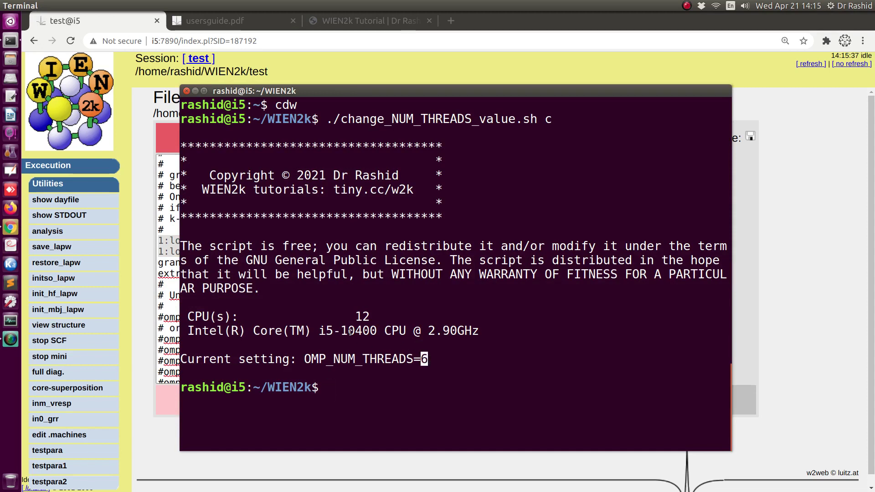
pyautogui.doubleClick(359, 317)
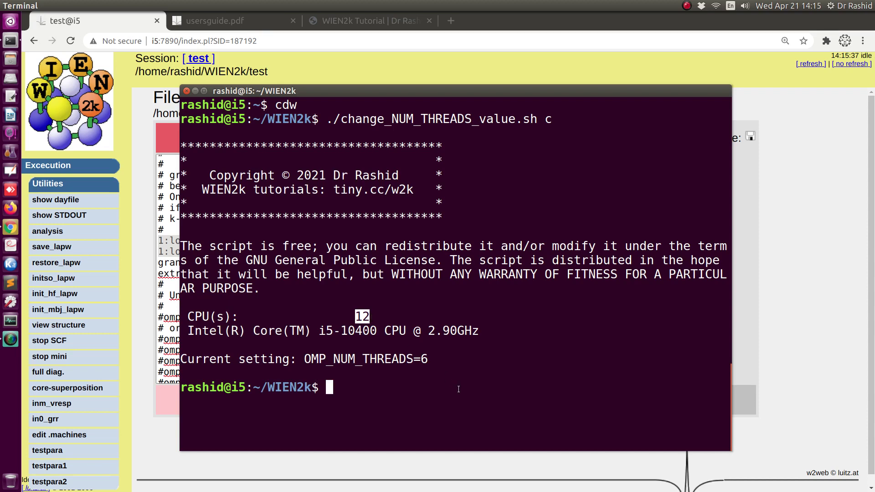
pyautogui.doubleClick(424, 360)
pyautogui.hotkey('alt', 'Tab')
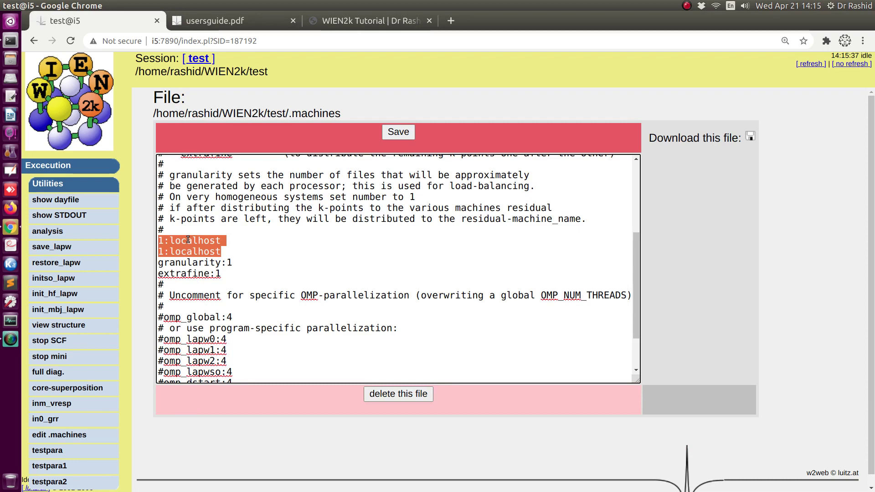
pyautogui.hotkey('alt', 'Tab')
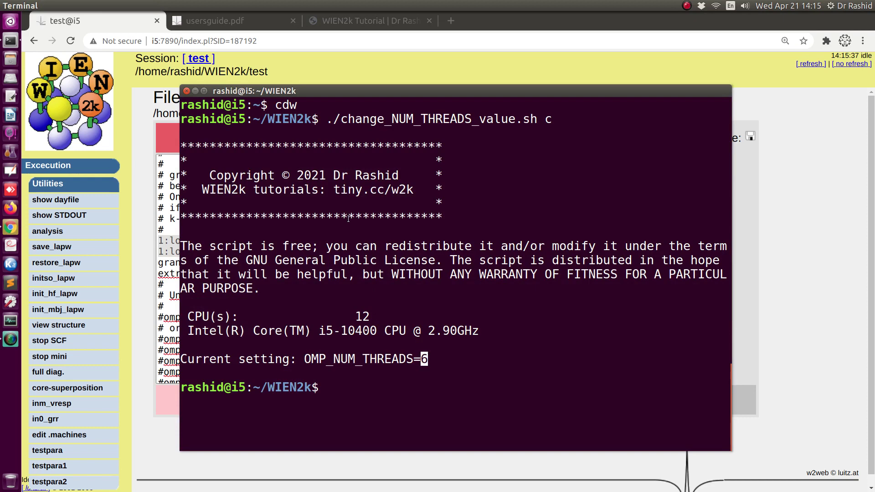
# - Rerun change_NUM_THREADS_value.sh without the c option on a cleared screen
pyautogui.press('Up')
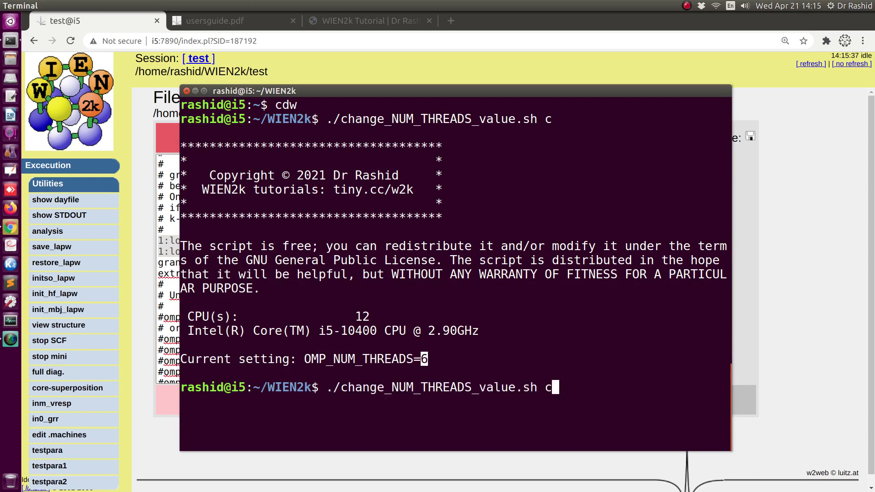
pyautogui.press('BackSpace')
pyautogui.press('BackSpace')
pyautogui.hotkey('ctrl', 'l')
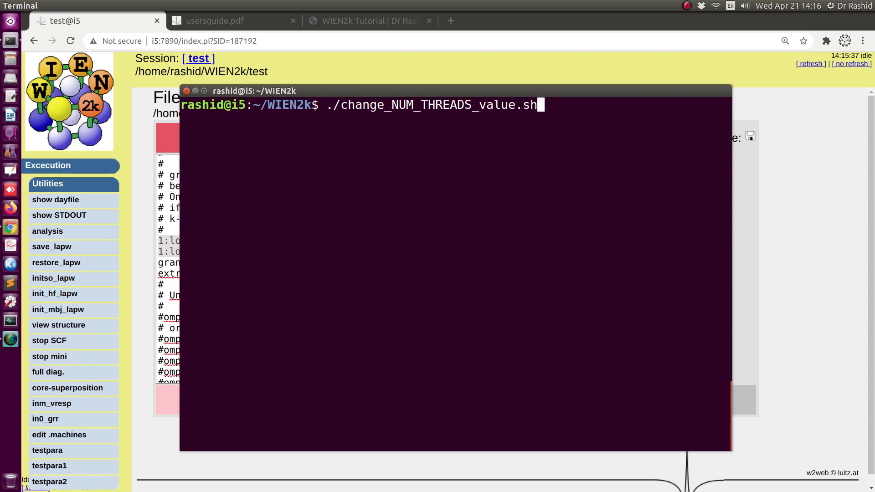
pyautogui.press('Return')
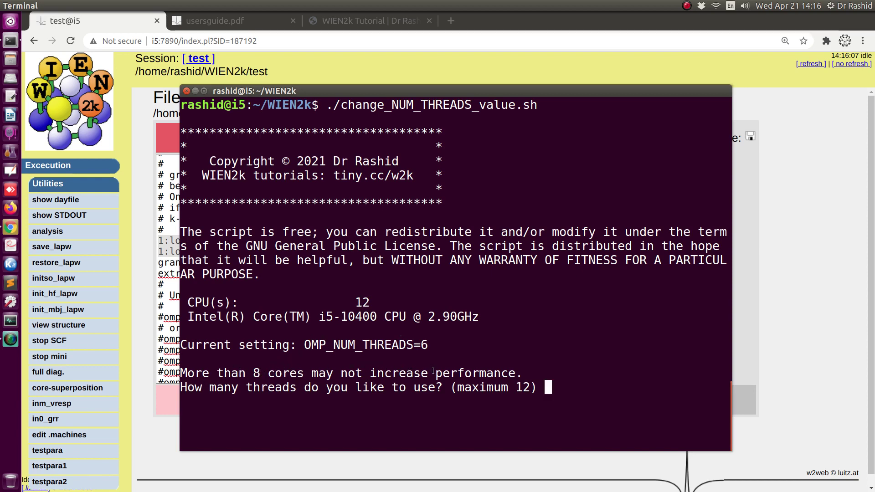
# - Highlight the guide's 'very good on 4 cores' remark in section 5.5, then return to Terminal
pyautogui.click(242, 19)
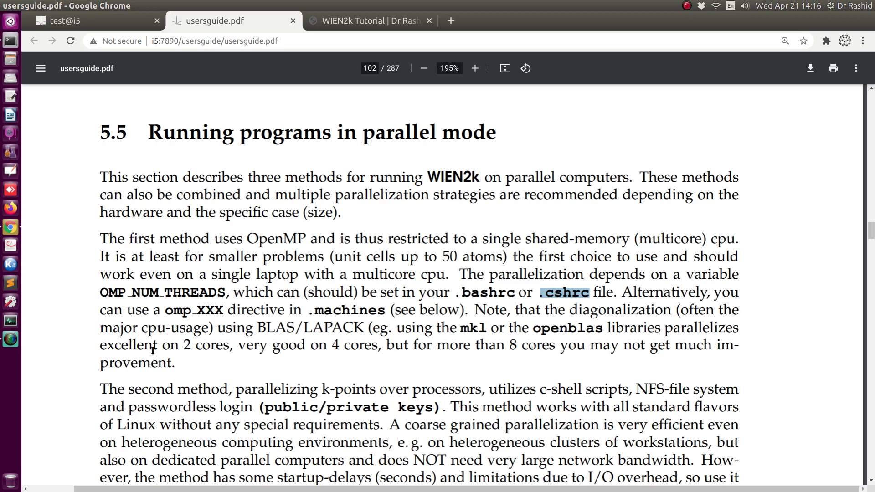
pyautogui.moveTo(101, 348); pyautogui.dragTo(348, 345)
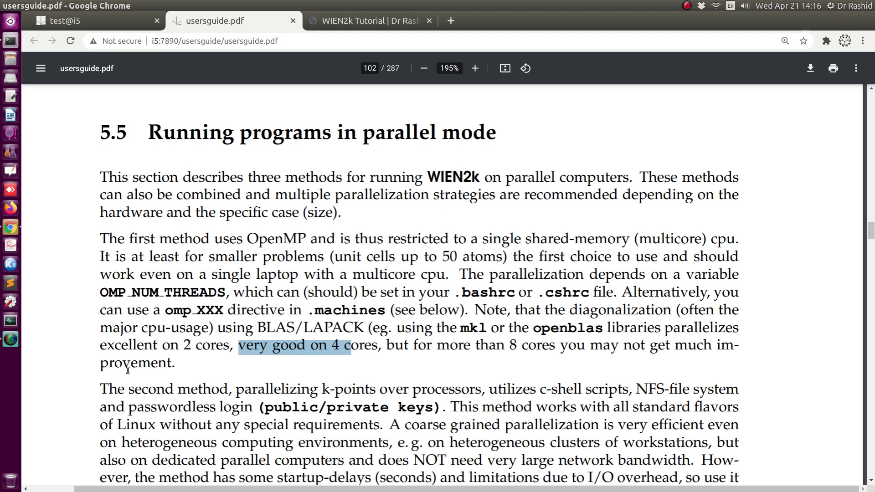
pyautogui.click(10, 41)
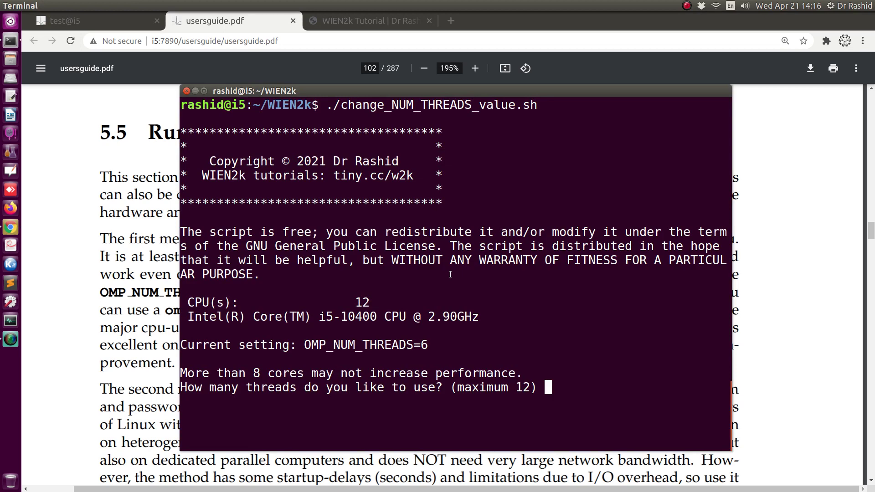
# - Set OMP_NUM_THREADS to 4 in the script and confirm with y
pyautogui.write('4')
pyautogui.press('Return')
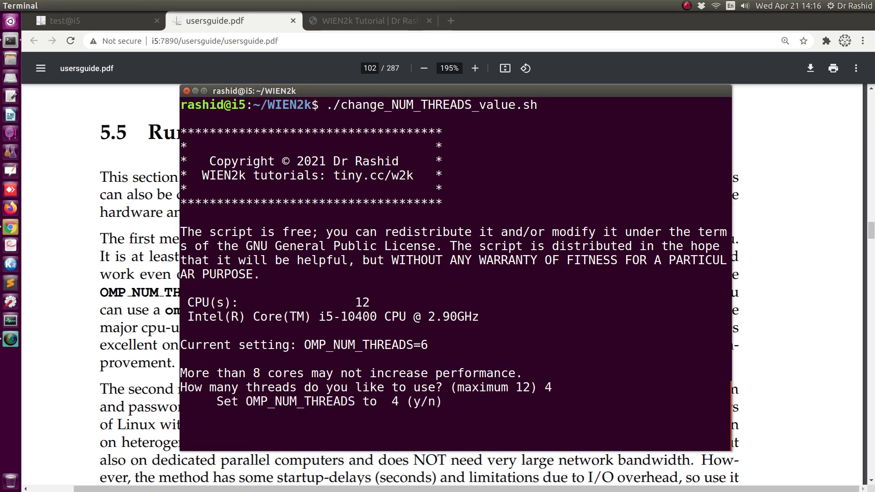
pyautogui.write('y')
pyautogui.press('Return')
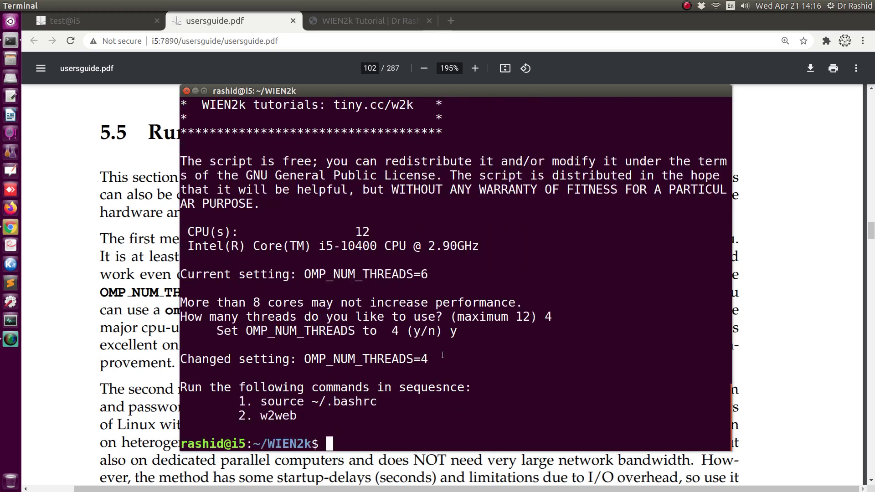
pyautogui.moveTo(261, 401); pyautogui.dragTo(379, 403)
pyautogui.middleClick(376, 401)
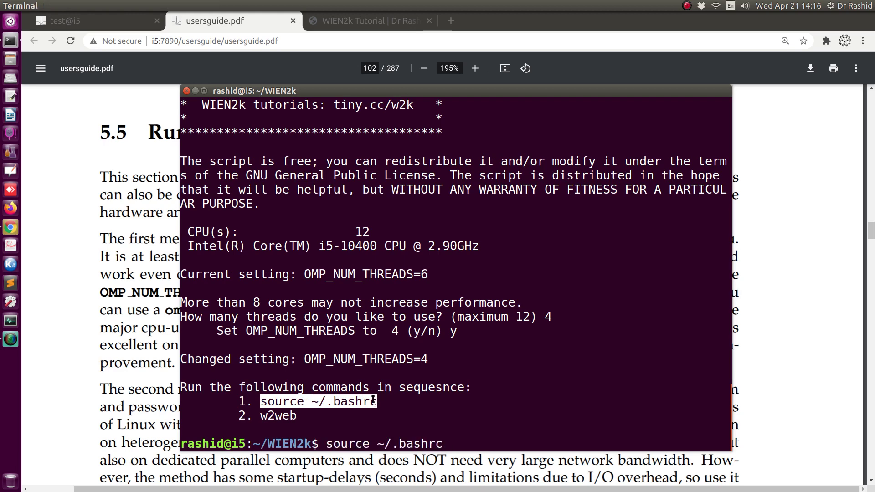
pyautogui.press('Return')
pyautogui.write('w2we')
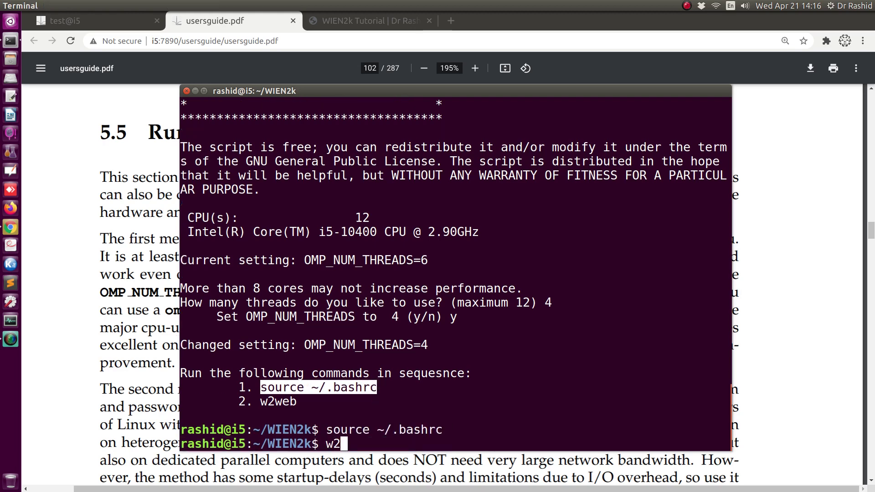
pyautogui.write('b')
pyautogui.press('Return')
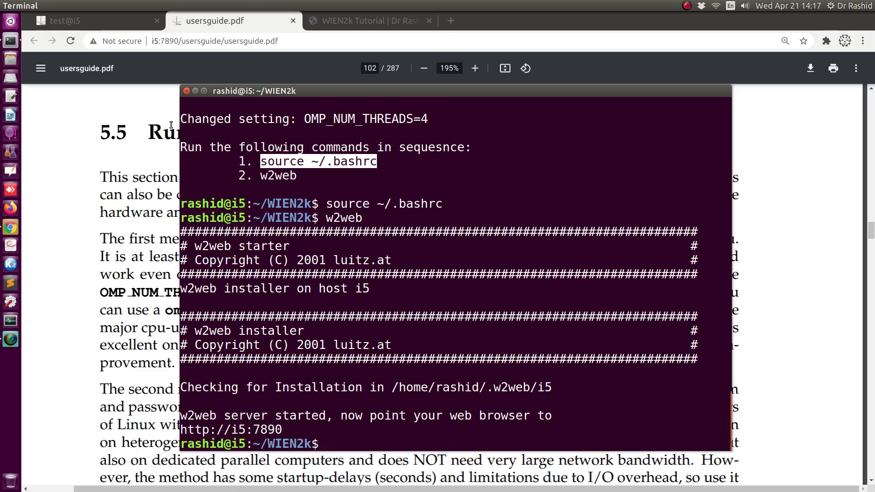
pyautogui.click(102, 29)
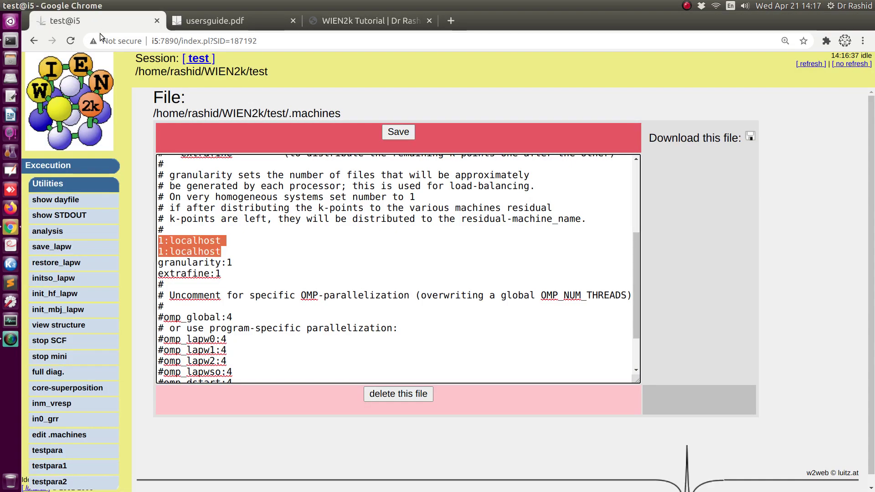
# - Reload w2web and save the .machines file from Utilities > edit .machines
pyautogui.click(71, 41)
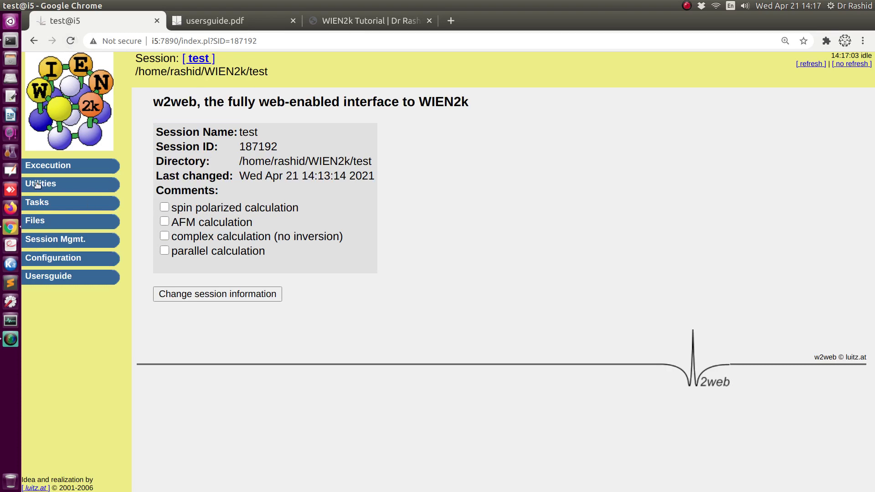
pyautogui.click(39, 184)
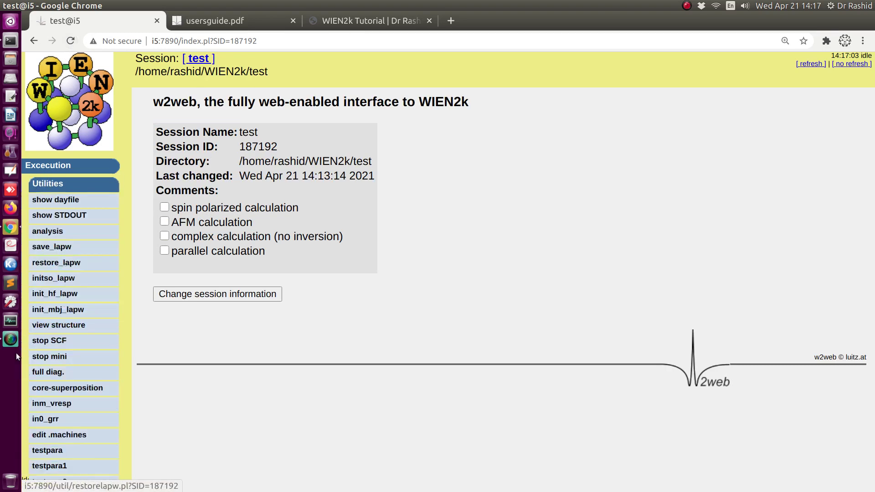
pyautogui.click(46, 436)
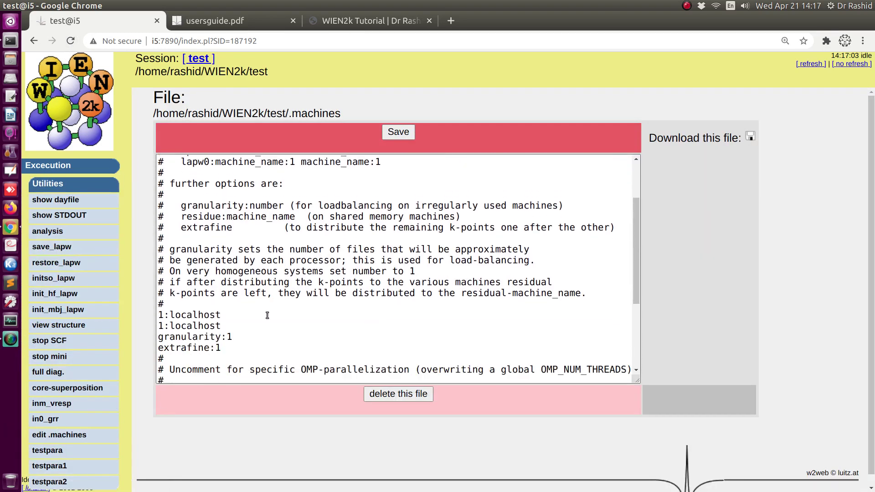
pyautogui.scroll(-1, 268, 316)
pyautogui.moveTo(222, 313); pyautogui.dragTo(159, 302)
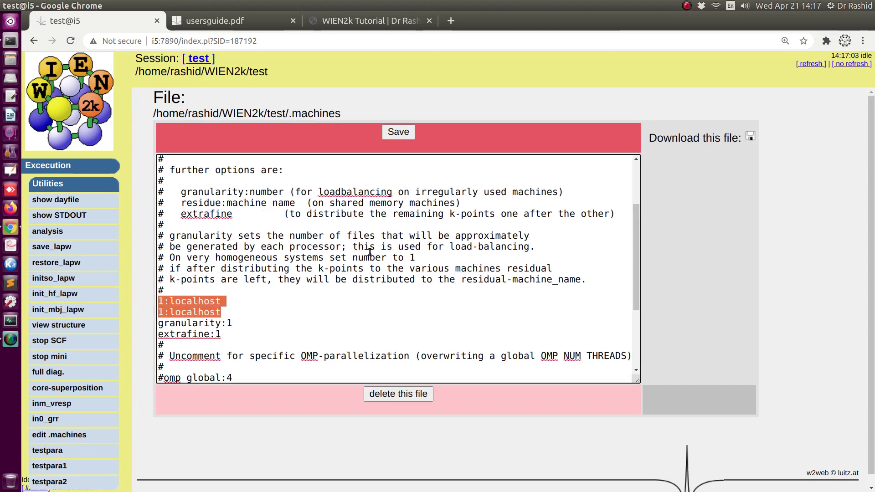
pyautogui.click(398, 133)
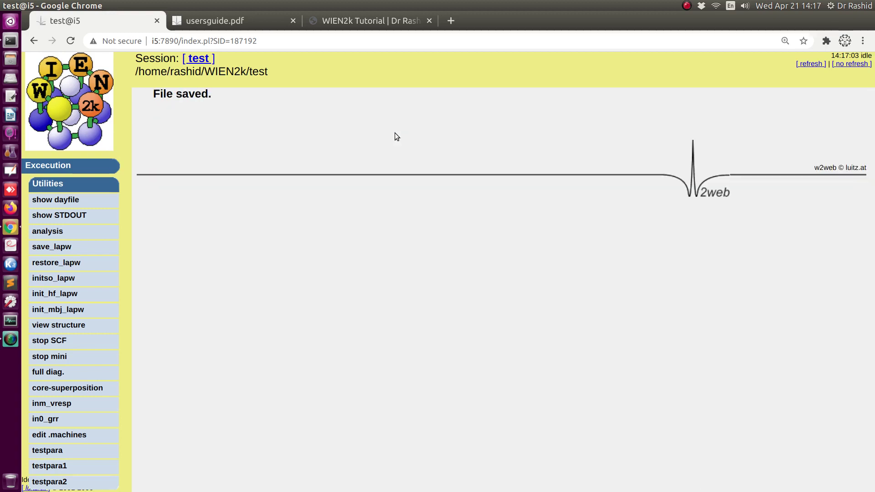
# - Start a parallel SCF cycle (run_lapw -p -ec 0.0001 -NI) from Execution > run SCF
pyautogui.click(49, 166)
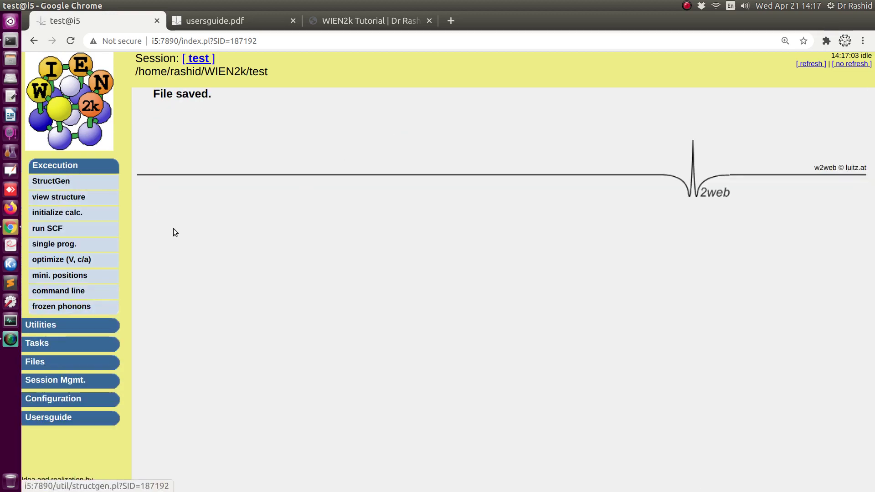
pyautogui.click(61, 233)
pyautogui.hotkey('ctrl', '+')
pyautogui.hotkey('ctrl', '+')
pyautogui.hotkey('ctrl', '+')
pyautogui.hotkey('ctrl', '+')
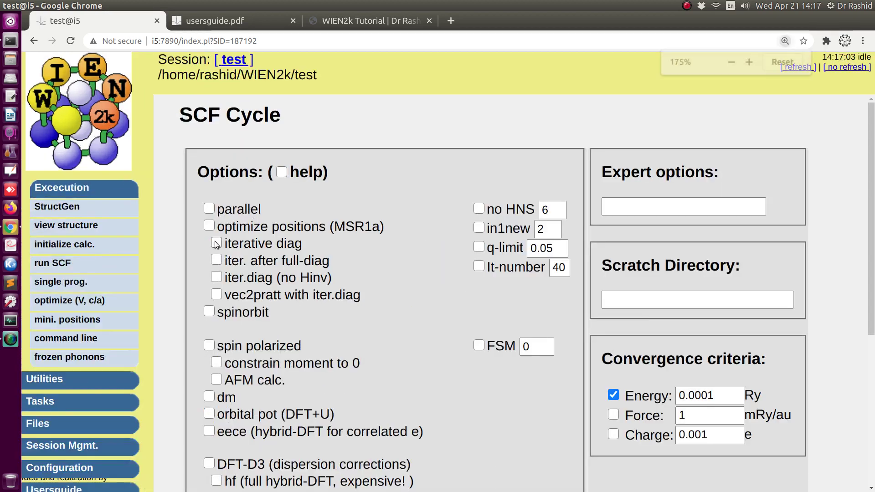
pyautogui.hotkey('ctrl', '-')
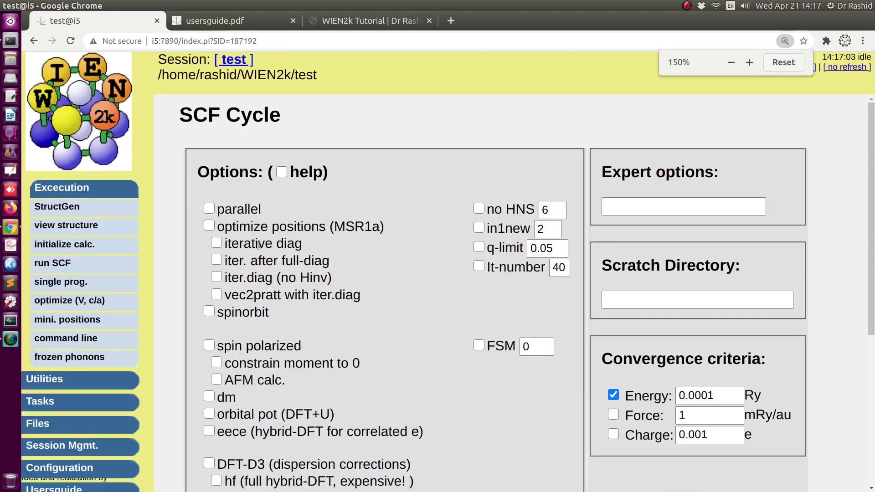
pyautogui.click(209, 208)
pyautogui.scroll(-5, 287, 223)
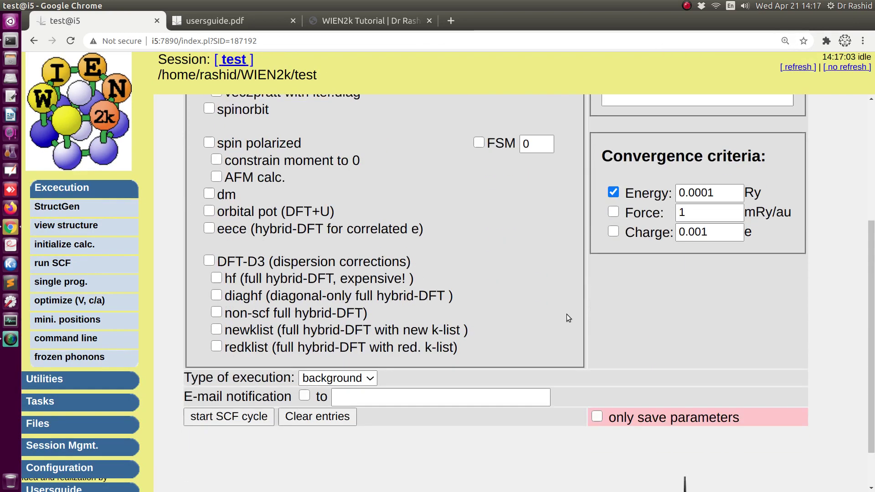
pyautogui.click(207, 384)
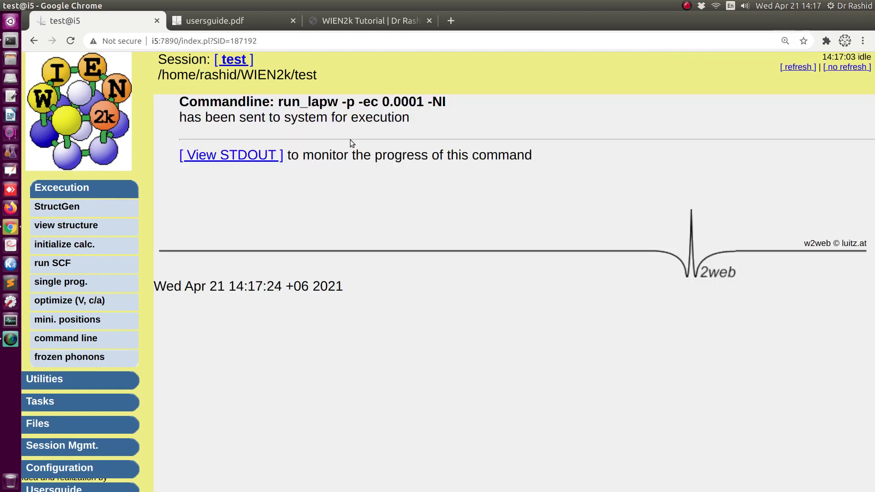
# - Check the run's STDOUT newest first: LAPW0 and LAPW1 END, then 'hup: Command not found.'
pyautogui.moveTo(341, 106); pyautogui.dragTo(355, 104)
pyautogui.hotkey('ctrl', '-')
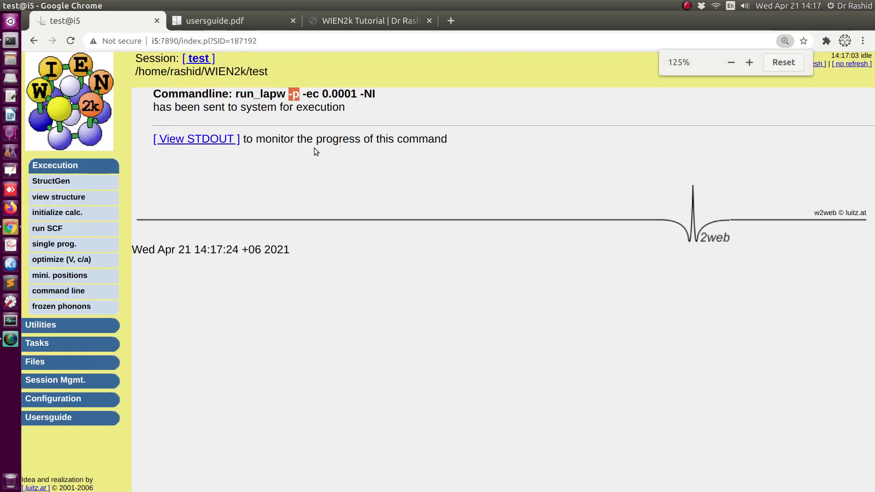
pyautogui.click(223, 141)
pyautogui.click(241, 137)
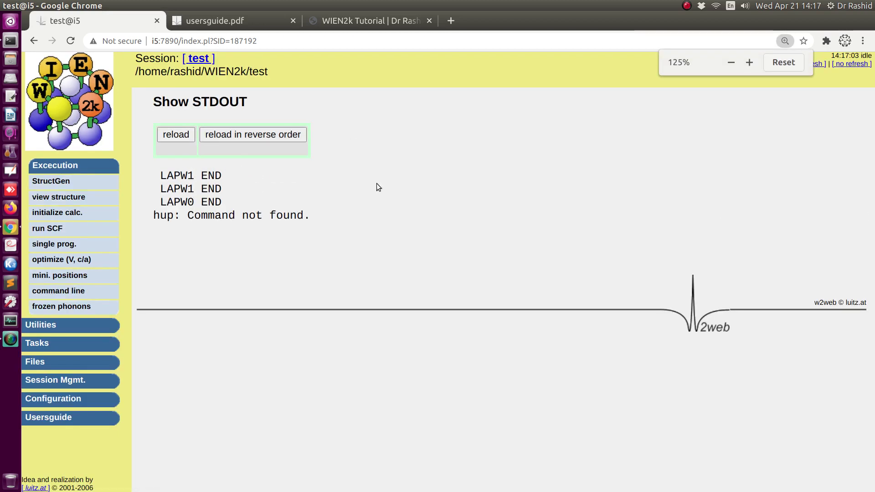
# - Take top -i -n 1 snapshots in Terminal and highlight lapw1 running at 400% CPU
pyautogui.click(10, 41)
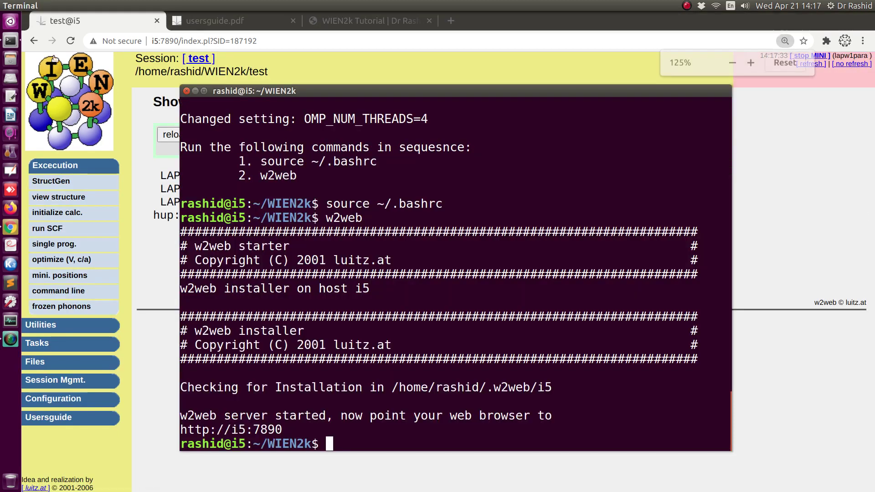
pyautogui.hotkey('ctrl', 'l')
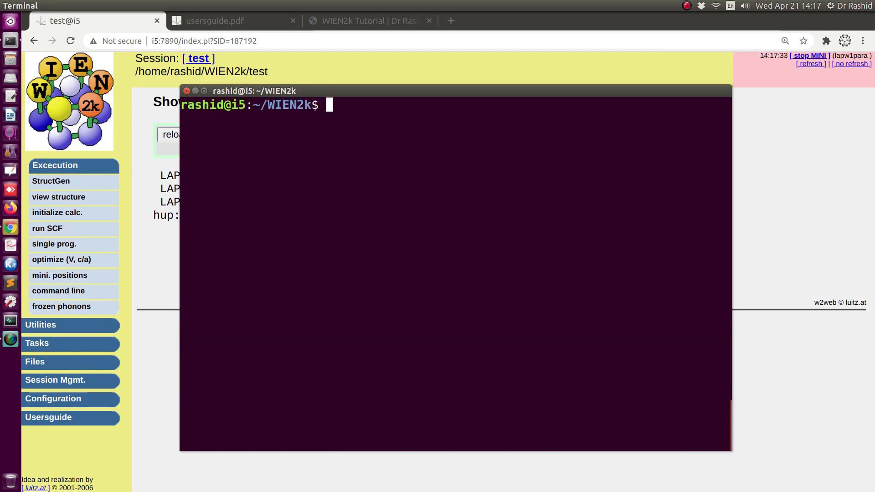
pyautogui.write('top -')
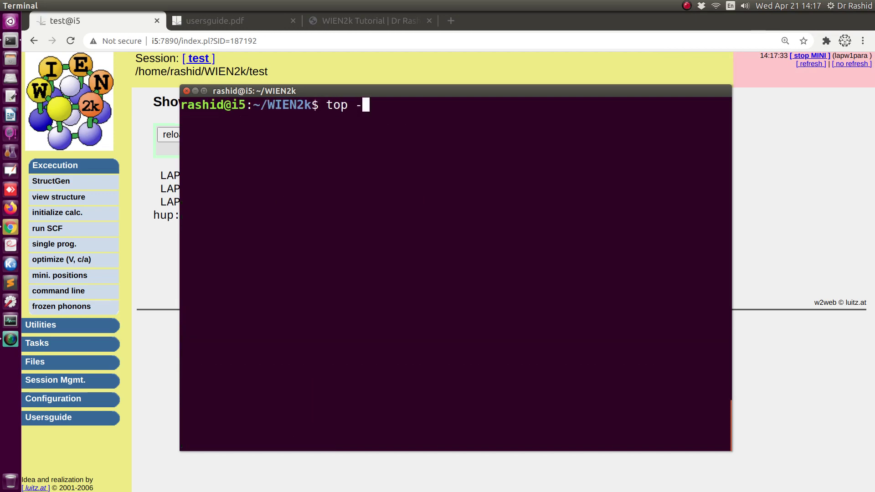
pyautogui.write('i -n 1')
pyautogui.press('Return')
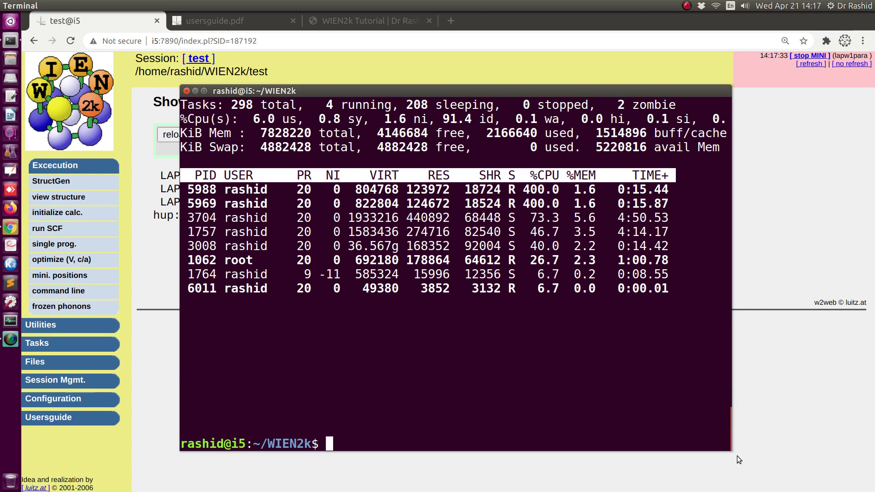
pyautogui.moveTo(731, 443); pyautogui.dragTo(842, 412)
pyautogui.press('Up')
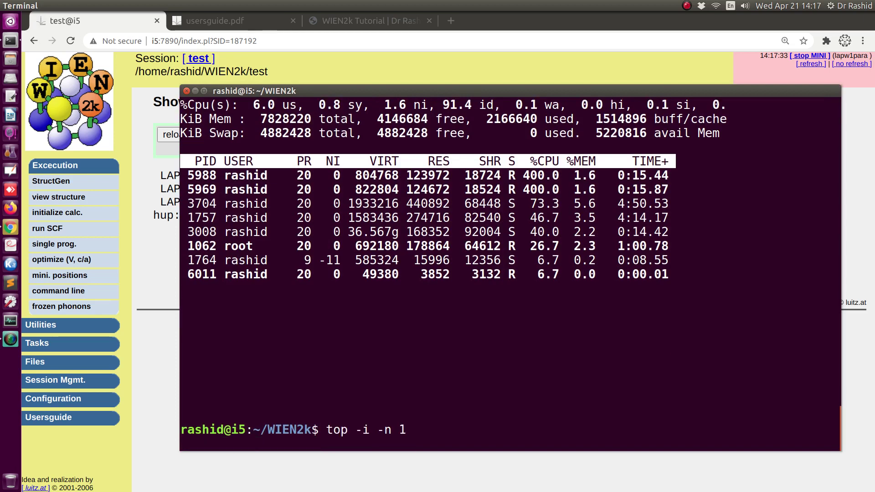
pyautogui.press('Return')
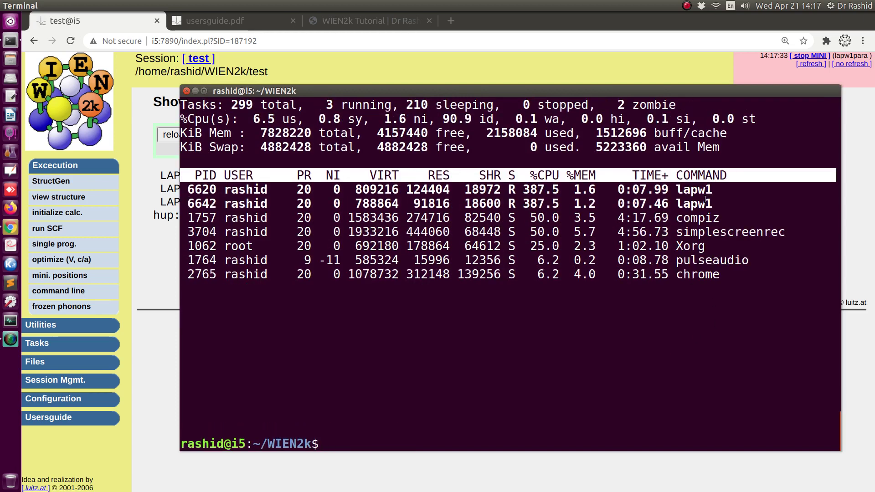
pyautogui.moveTo(719, 203); pyautogui.dragTo(539, 188)
pyautogui.click(533, 189)
pyautogui.press('Up')
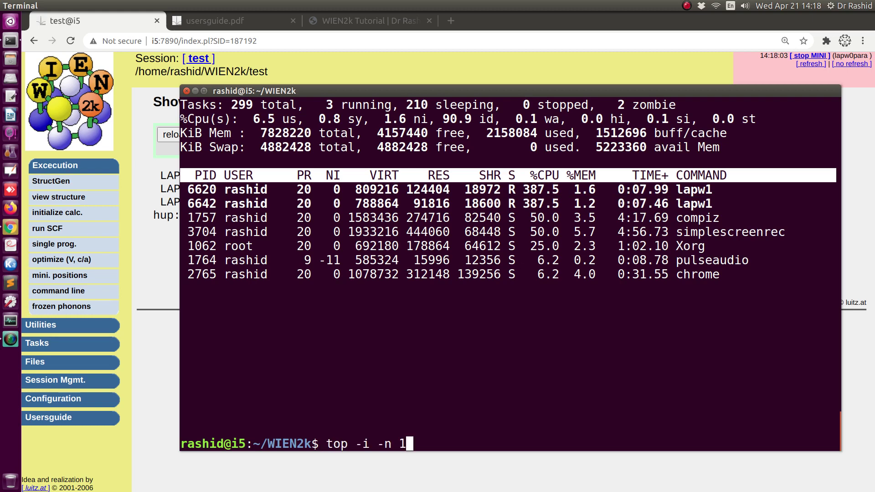
pyautogui.press('Return')
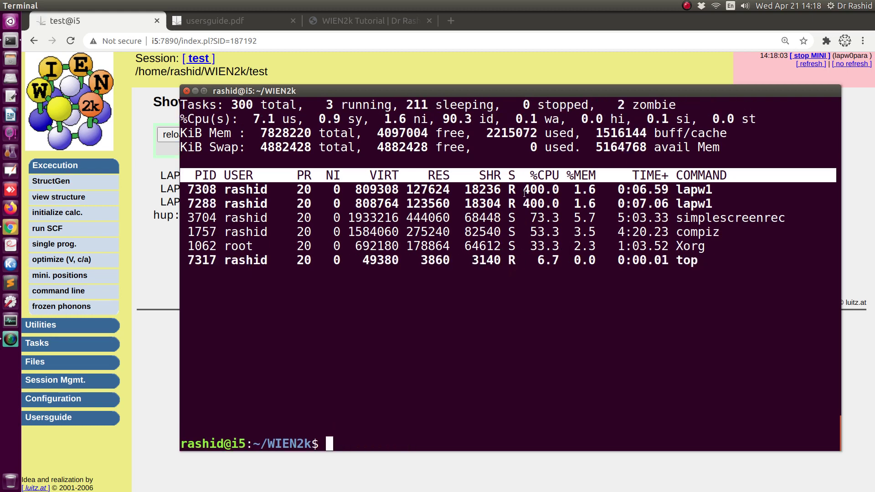
pyautogui.moveTo(524, 189); pyautogui.dragTo(544, 190)
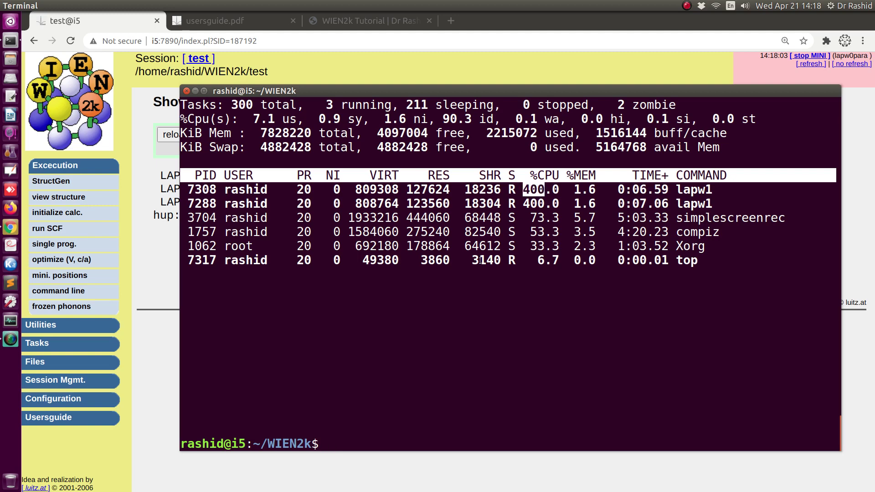
# - Launch htop to watch all cores, then quit it and take another top snapshot
pyautogui.write('htop')
pyautogui.press('Return')
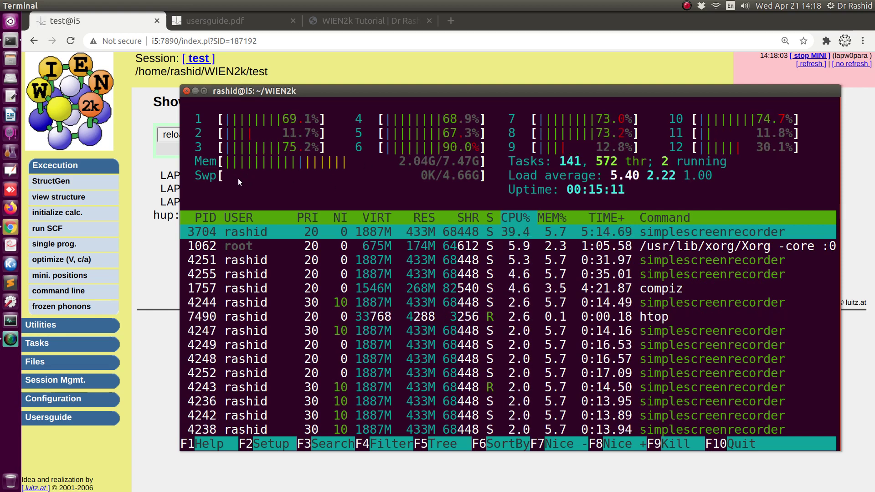
pyautogui.press('q')
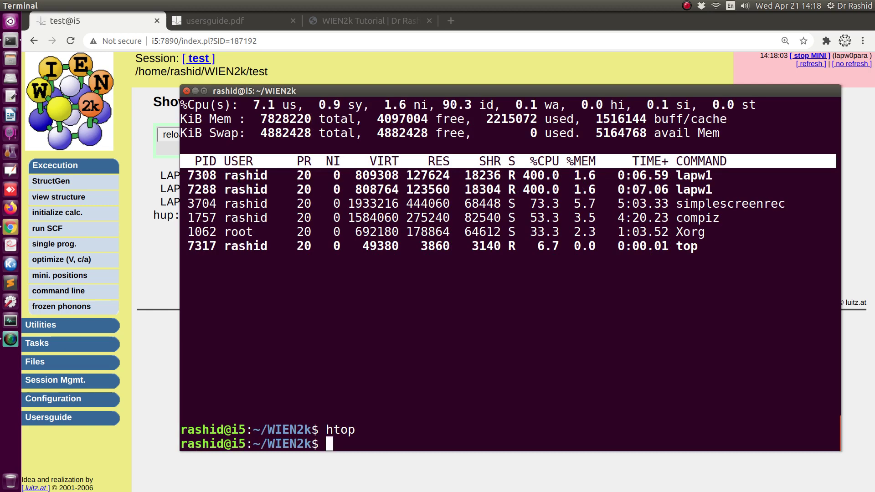
pyautogui.write('htop')
pyautogui.press('Return')
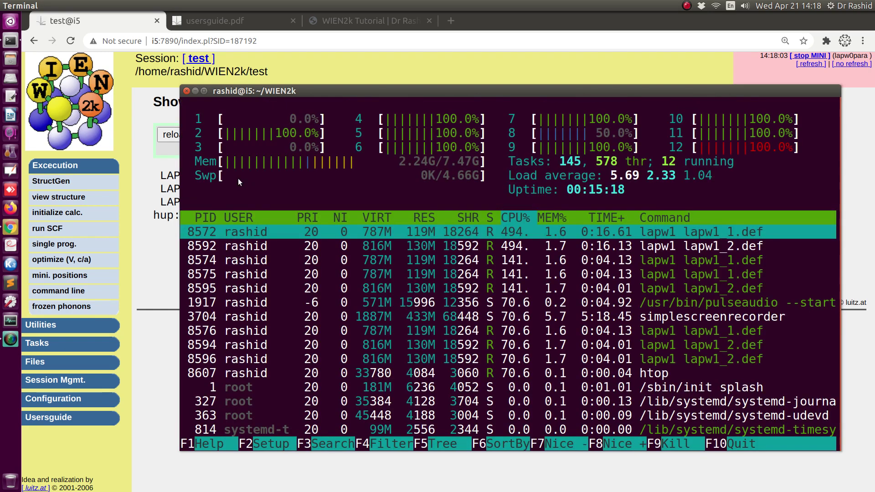
pyautogui.write('qtop -i -n 1')
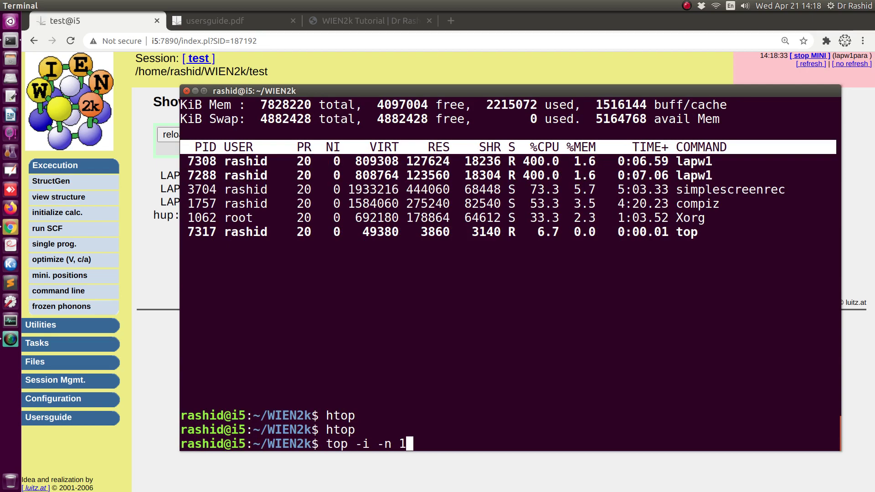
pyautogui.press('Return')
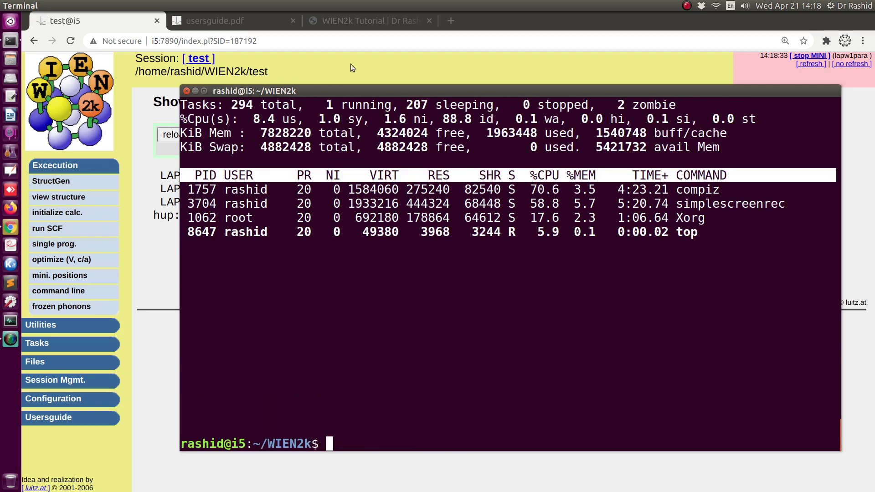
# - Refresh the w2web STDOUT, then re-run top to confirm both lapw1 processes at 400% CPU
pyautogui.hotkey('alt', 'Tab')
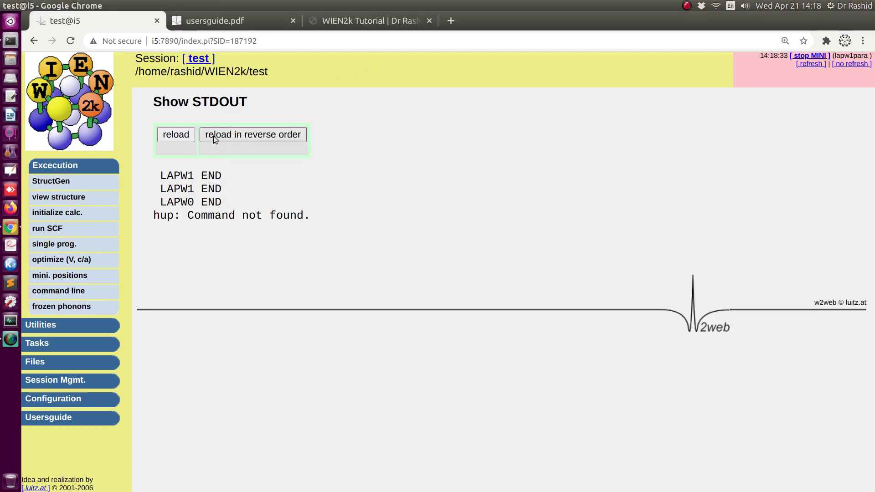
pyautogui.click(213, 136)
pyautogui.hotkey('alt', 'Tab')
pyautogui.press('Up')
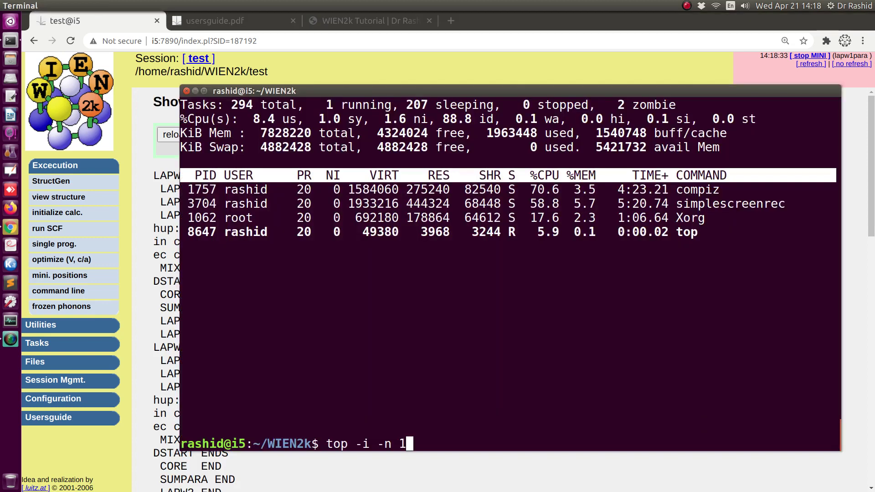
pyautogui.press('Return')
pyautogui.press('Up')
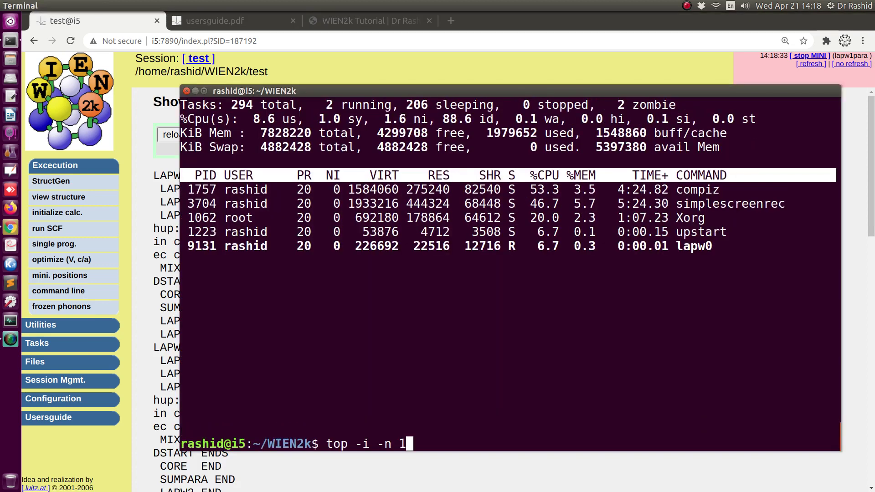
pyautogui.press('Return')
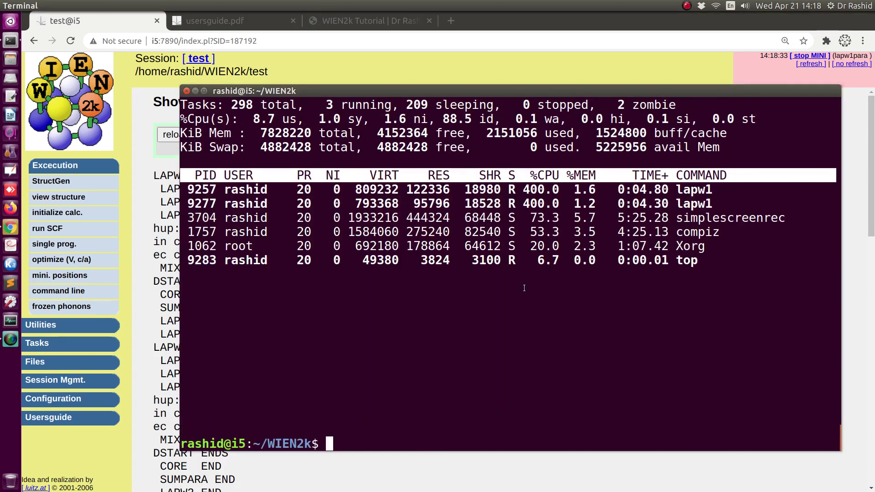
pyautogui.moveTo(720, 203); pyautogui.dragTo(525, 192)
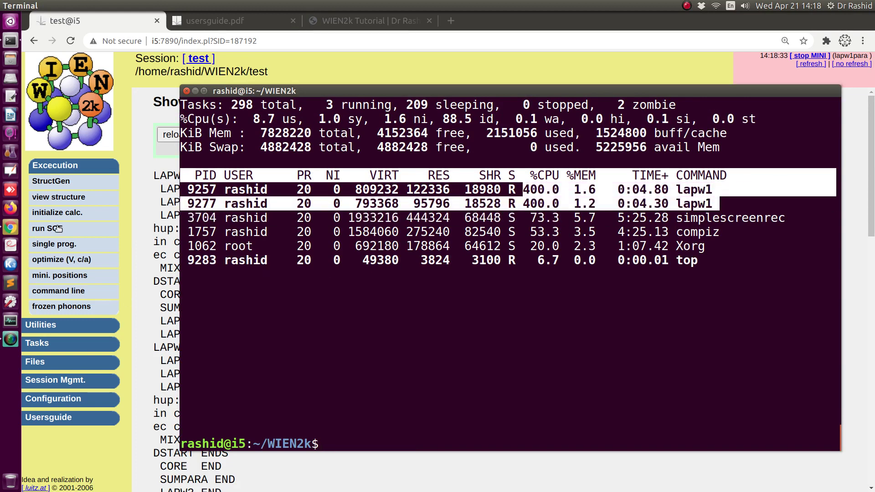
pyautogui.click(40, 325)
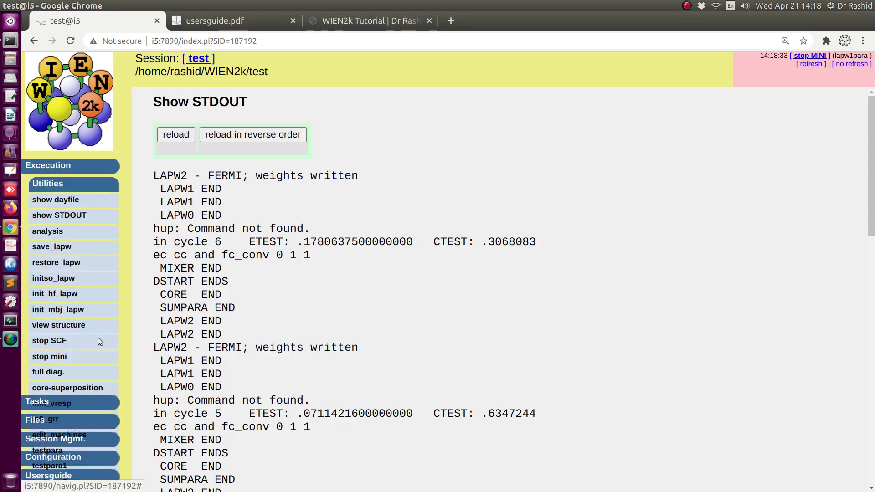
# - Stop the SCF run via Utilities > stop SCF and confirm STDOUT shows 'stop due to .stop file'
pyautogui.click(46, 341)
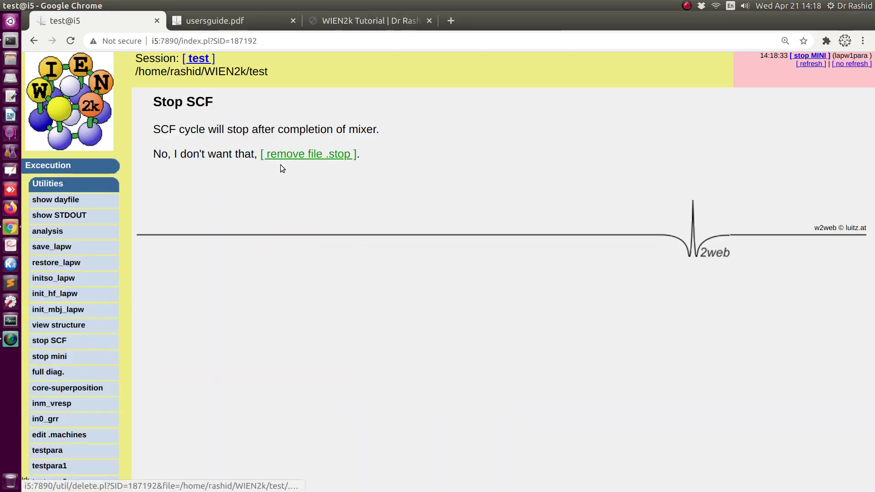
pyautogui.click(63, 216)
pyautogui.click(237, 135)
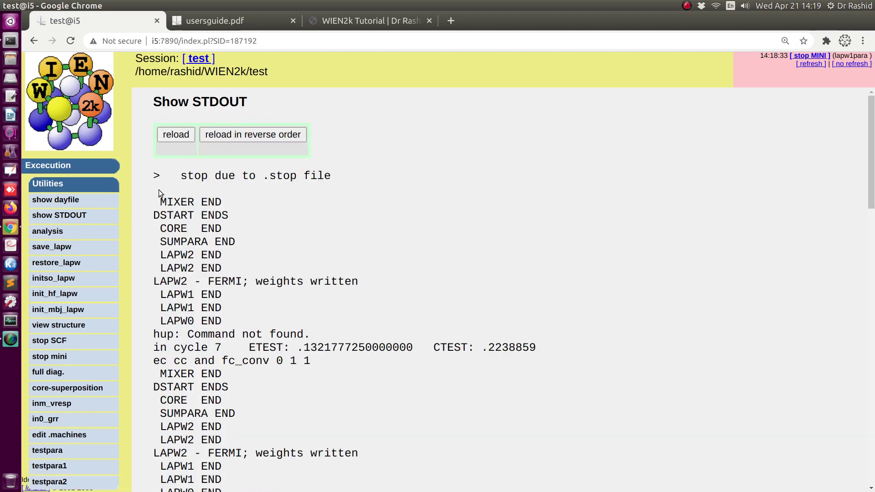
pyautogui.moveTo(179, 178); pyautogui.dragTo(331, 174)
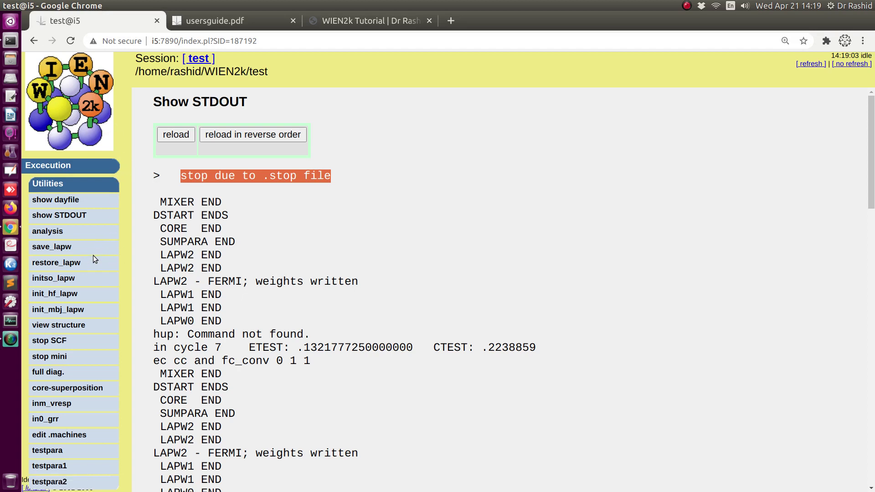
pyautogui.hotkey('alt', 'Tab')
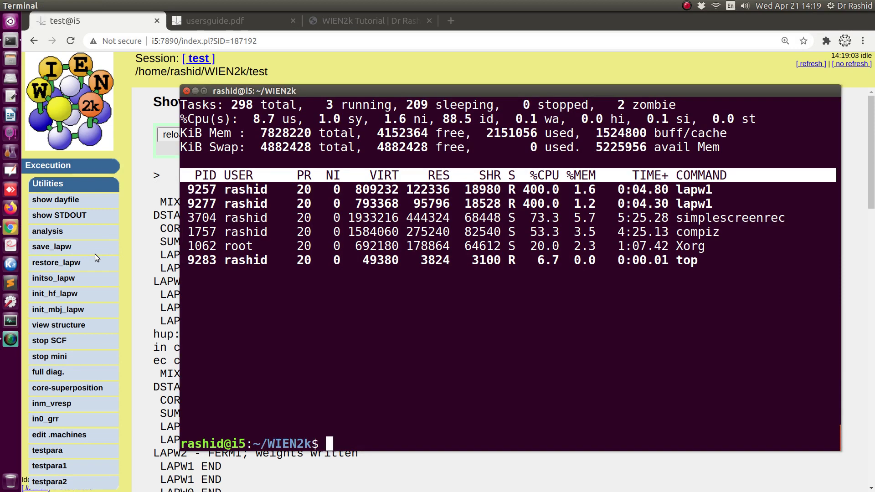
# - In the test folder, run grep cycle test.dayfile to list SCF cycles 1–7
pyautogui.click(168, 269)
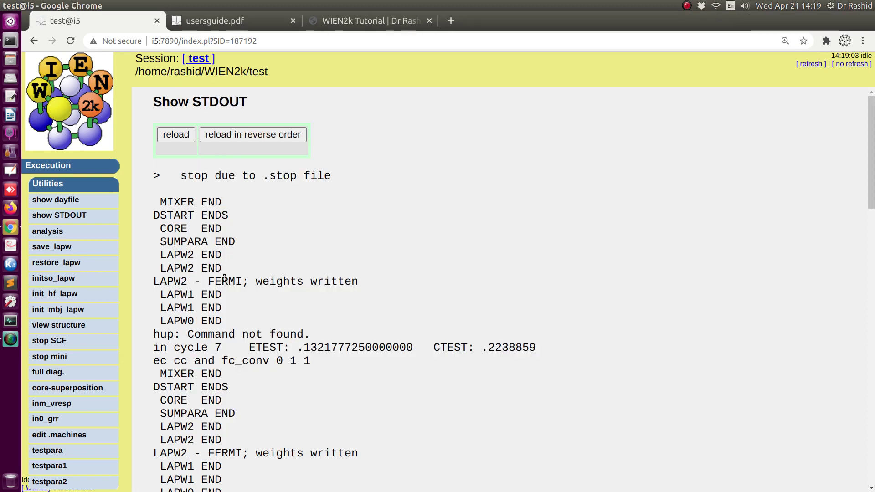
pyautogui.hotkey('alt', 'Tab')
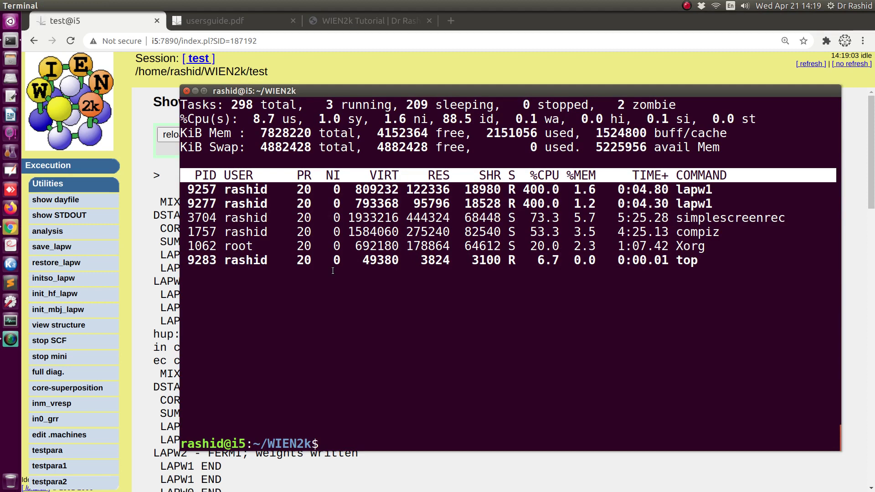
pyautogui.write('cd test/')
pyautogui.press('Return')
pyautogui.write('gre')
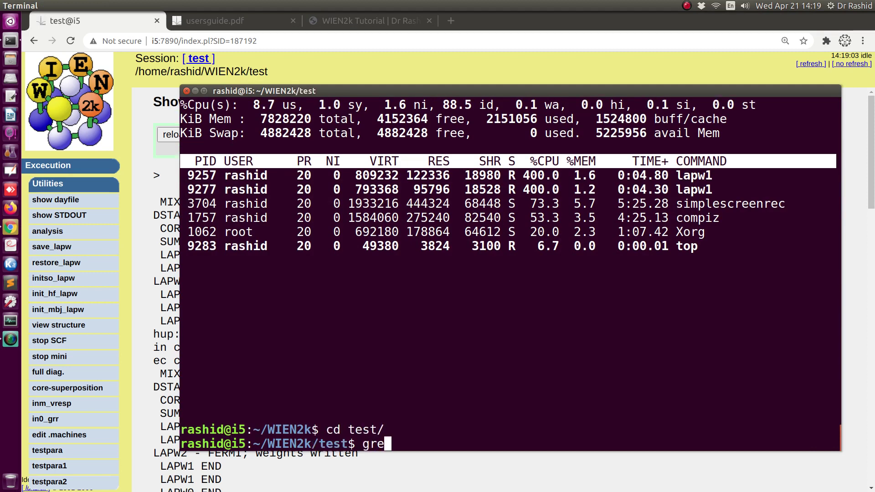
pyautogui.write('p cycle test.')
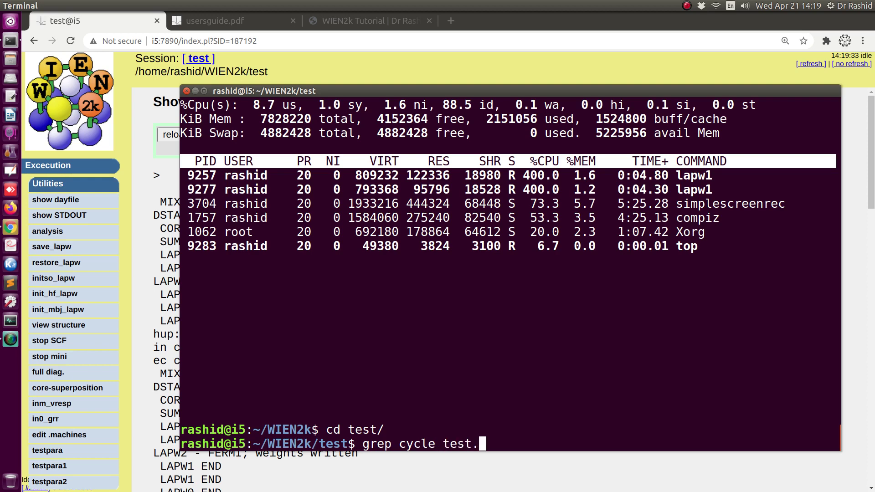
pyautogui.write('dayfile')
pyautogui.press('Return')
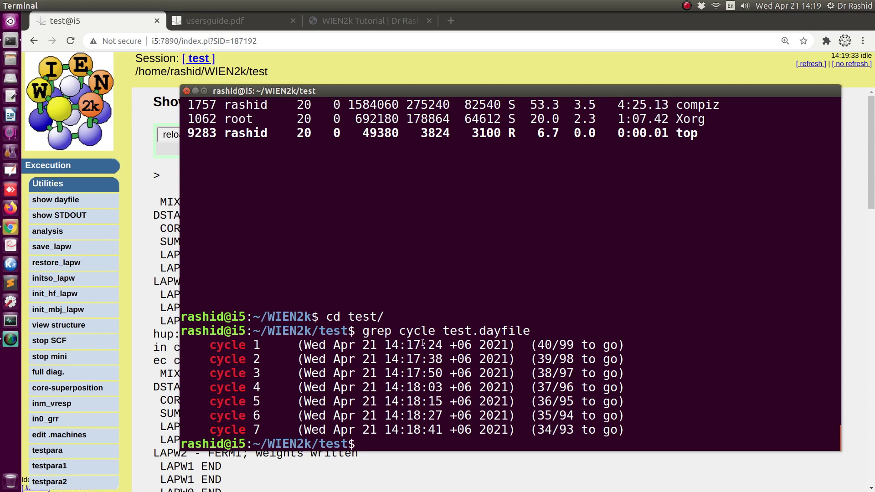
# - Highlight the cycle timestamps, starting 14:17:24, to compare the roughly 12 s cycle times
pyautogui.moveTo(407, 345); pyautogui.dragTo(429, 359)
pyautogui.click(409, 356)
pyautogui.click(428, 360)
pyautogui.moveTo(406, 345); pyautogui.dragTo(439, 345)
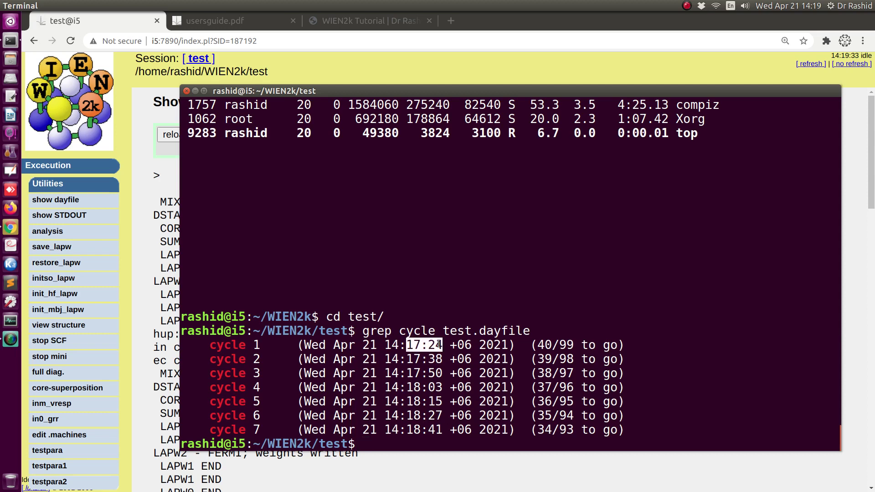
pyautogui.click(420, 354)
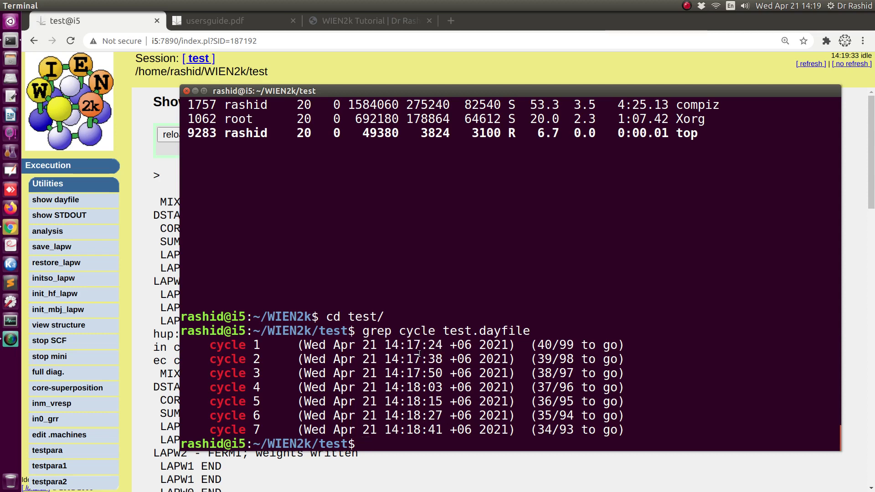
pyautogui.moveTo(387, 359); pyautogui.dragTo(398, 359)
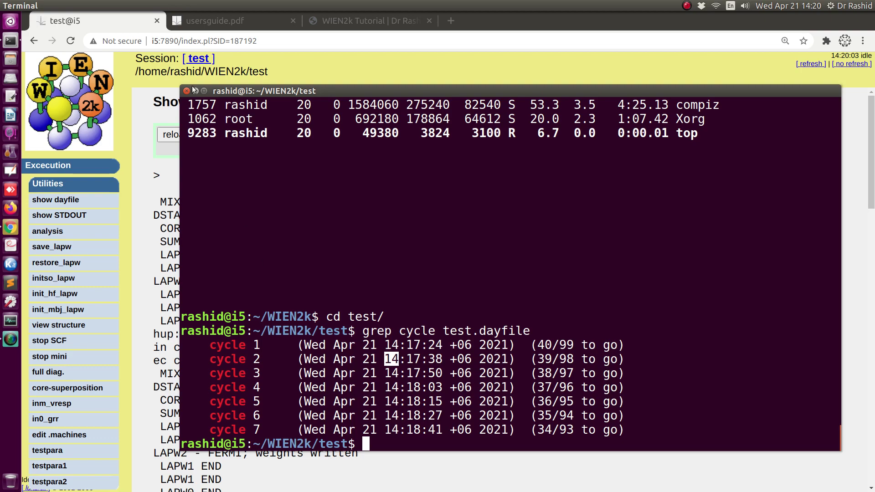
# - Read section 5.5 on parallel mode in usersguide.pdf, then return to the test@i5 w2web tab
pyautogui.click(214, 18)
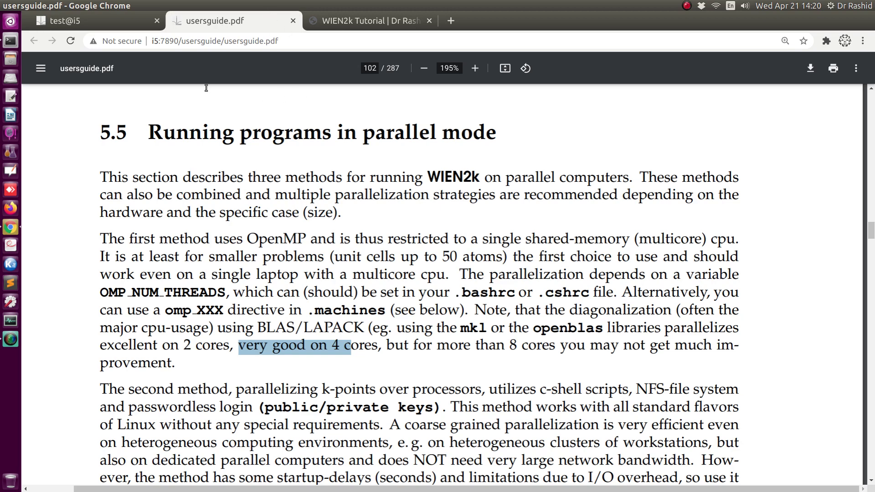
pyautogui.click(71, 21)
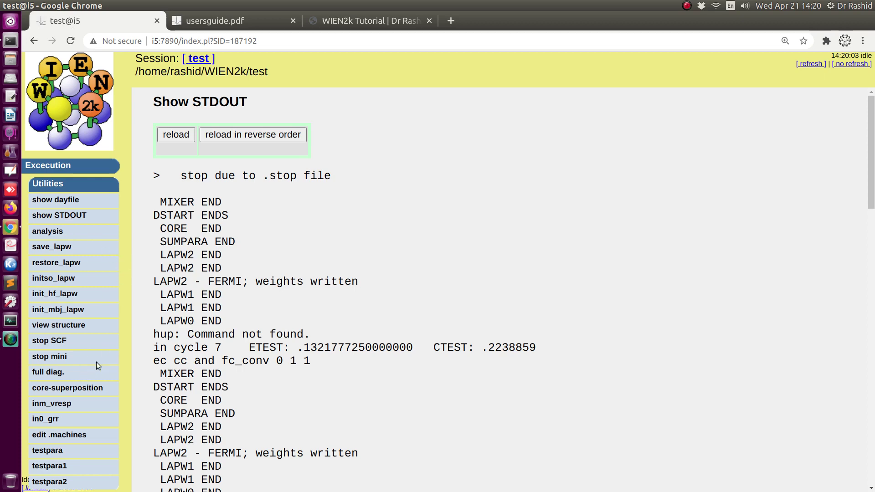
# - Open .machines, then run ../change_NUM_THREADS_value.sh c in Terminal to check the thread setting
pyautogui.click(54, 438)
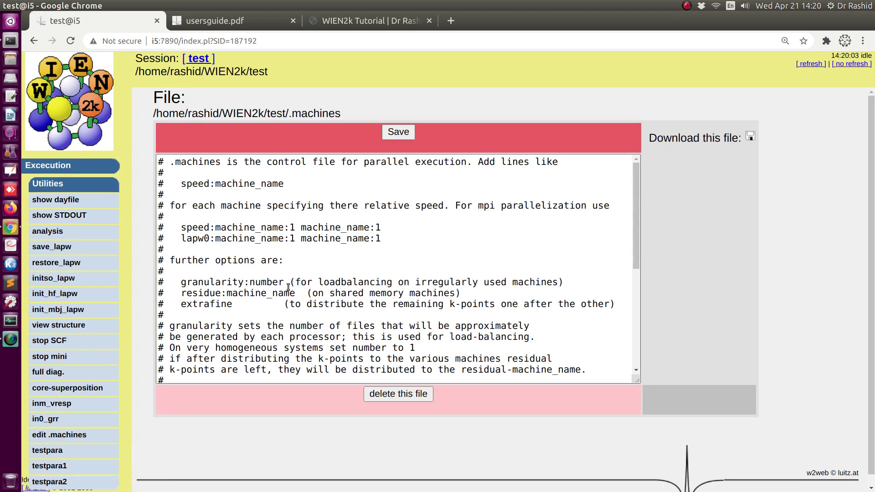
pyautogui.scroll(-3, 269, 291)
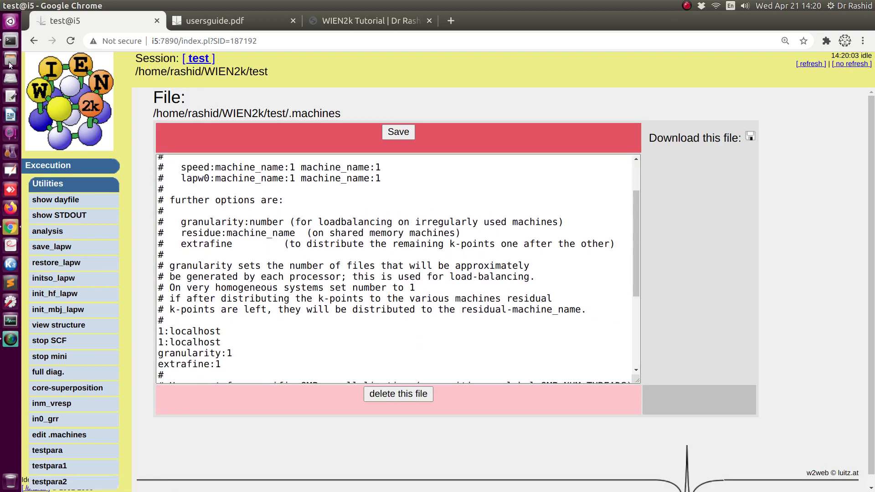
pyautogui.click(10, 42)
pyautogui.hotkey('ctrl', 'l')
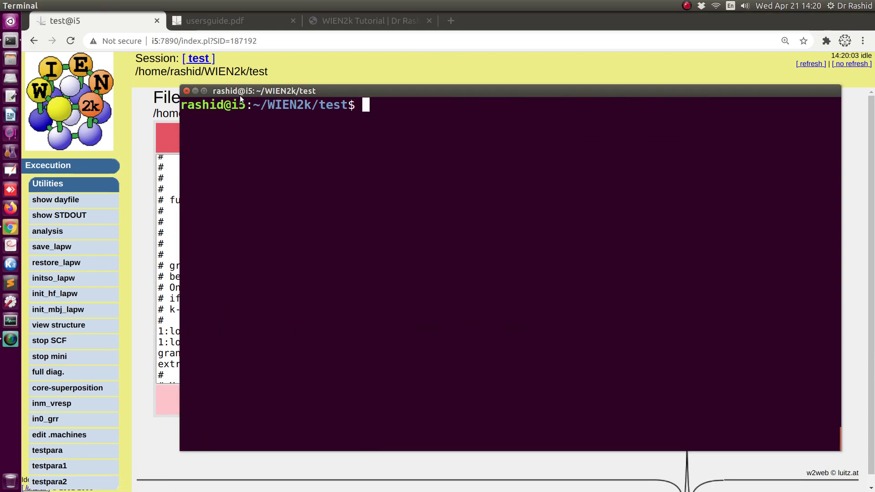
pyautogui.press('Up')
pyautogui.press('Up')
pyautogui.hotkey('ctrl', 'u')
pyautogui.write('../c')
pyautogui.press('Tab')
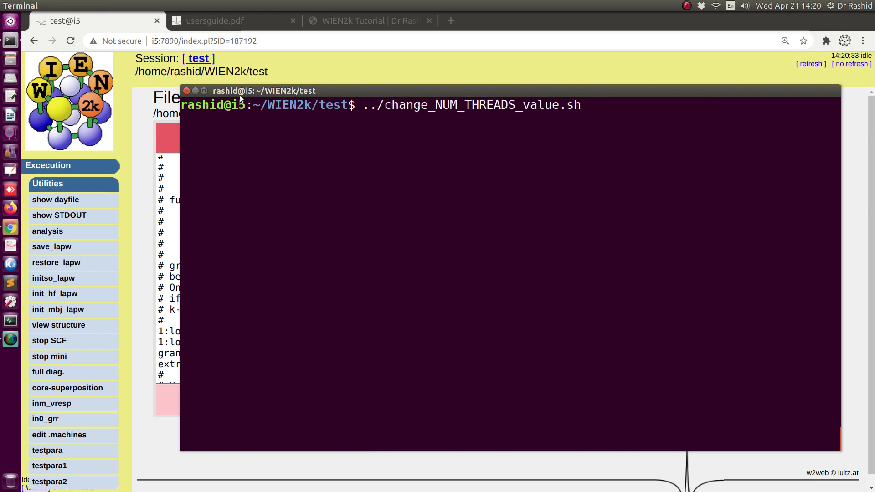
pyautogui.write('c')
pyautogui.press('Return')
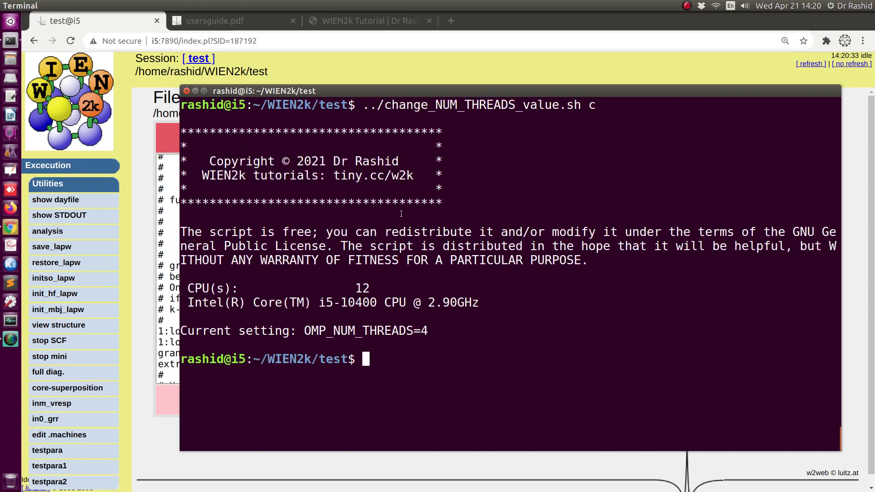
# - Highlight the 12 CPUs and OMP_NUM_THREADS=4 in the output, then return to the .machines editor
pyautogui.moveTo(344, 285); pyautogui.dragTo(362, 286)
pyautogui.moveTo(420, 331); pyautogui.dragTo(429, 331)
pyautogui.moveTo(306, 331); pyautogui.dragTo(436, 326)
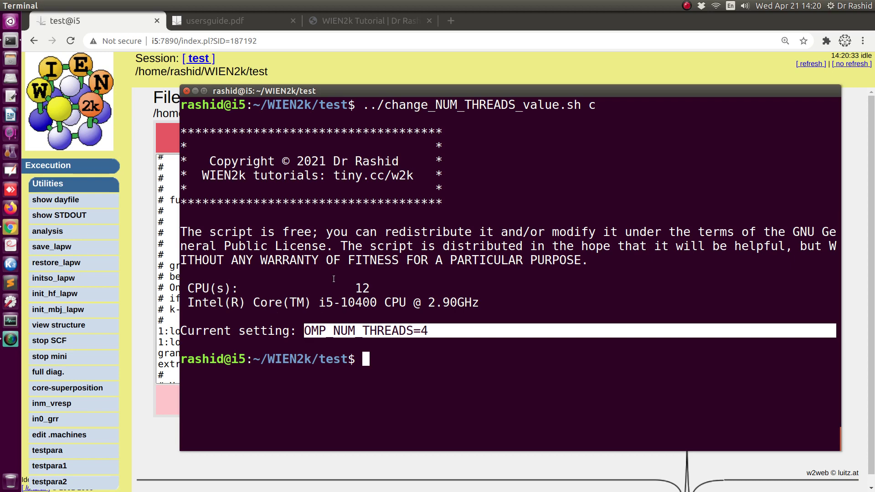
pyautogui.hotkey('alt', 'Tab')
# - Uncomment the omp_global line and change its value from 4 to 2
pyautogui.scroll(-3, 236, 280)
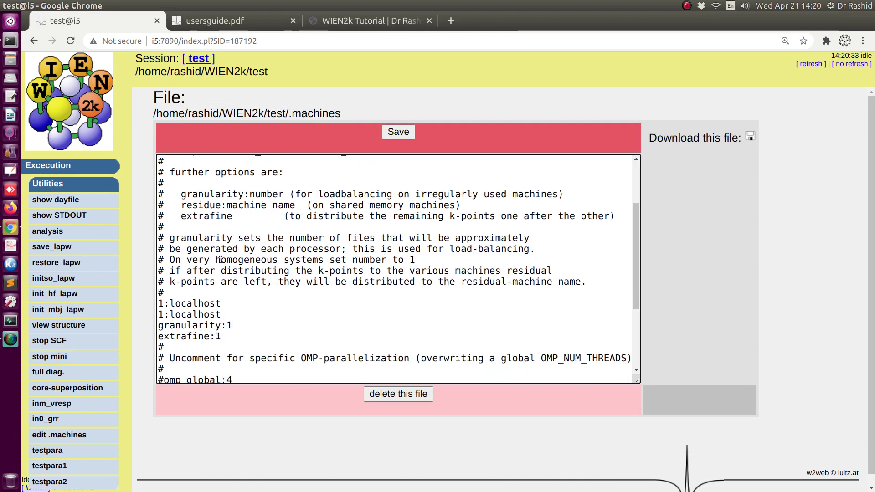
pyautogui.scroll(-2, 235, 280)
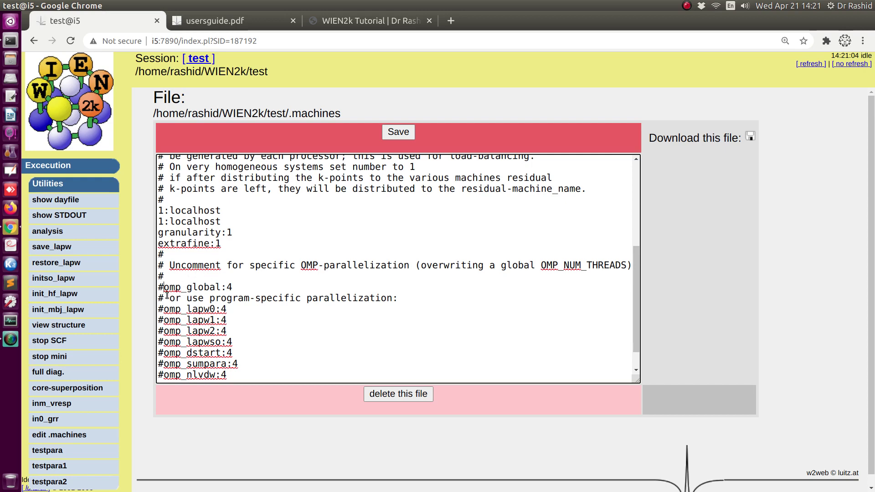
pyautogui.press('BackSpace')
pyautogui.doubleClick(228, 287)
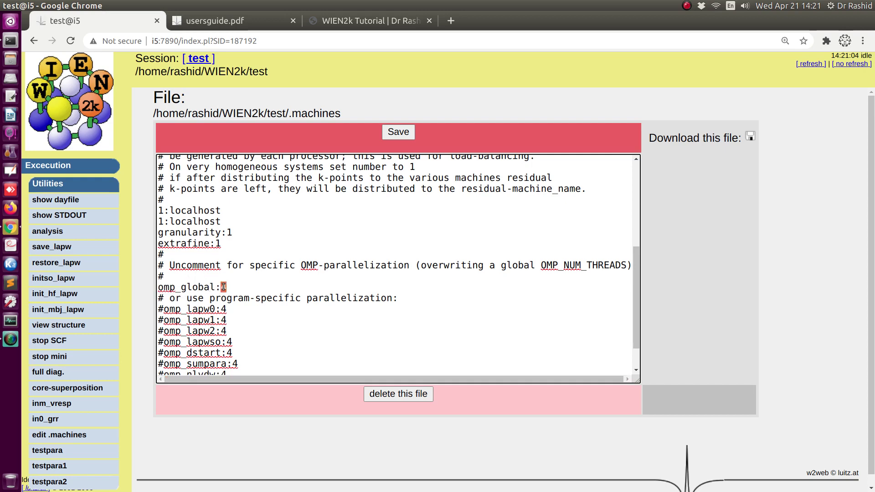
pyautogui.moveTo(223, 222); pyautogui.dragTo(159, 222)
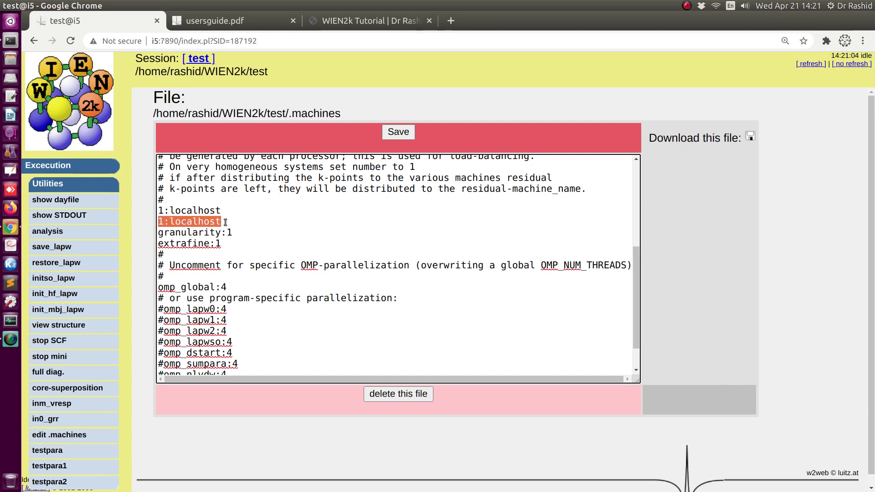
pyautogui.moveTo(222, 222); pyautogui.dragTo(159, 211)
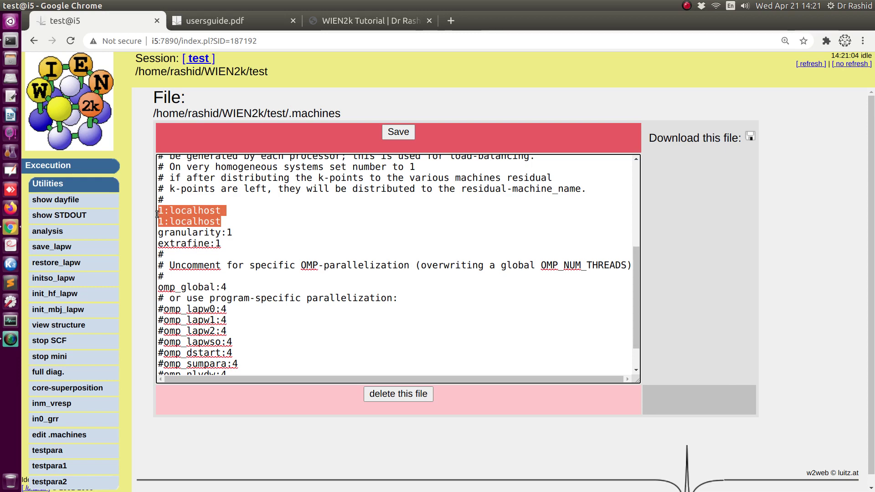
pyautogui.click(228, 224)
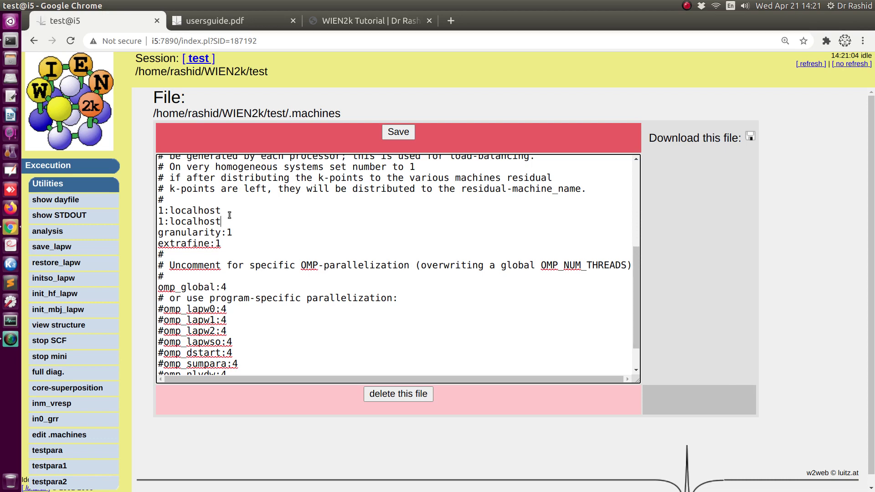
pyautogui.doubleClick(224, 286)
pyautogui.click(231, 284)
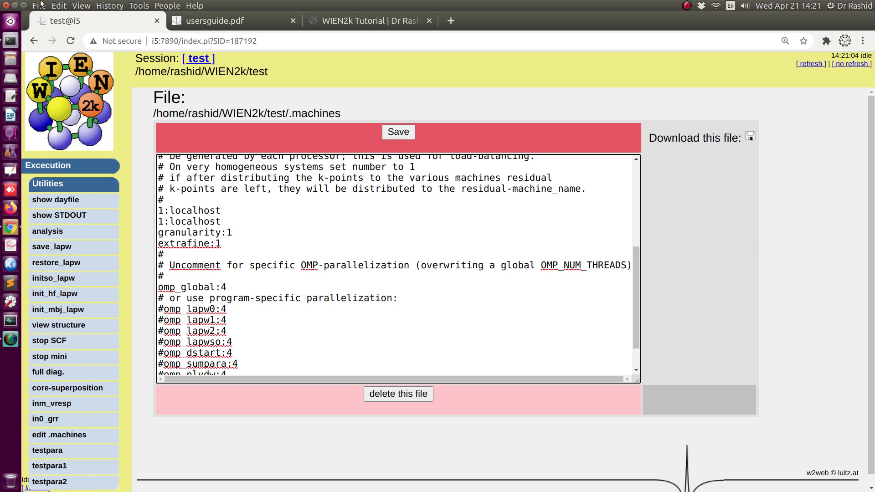
pyautogui.press('BackSpace')
pyautogui.write('5')
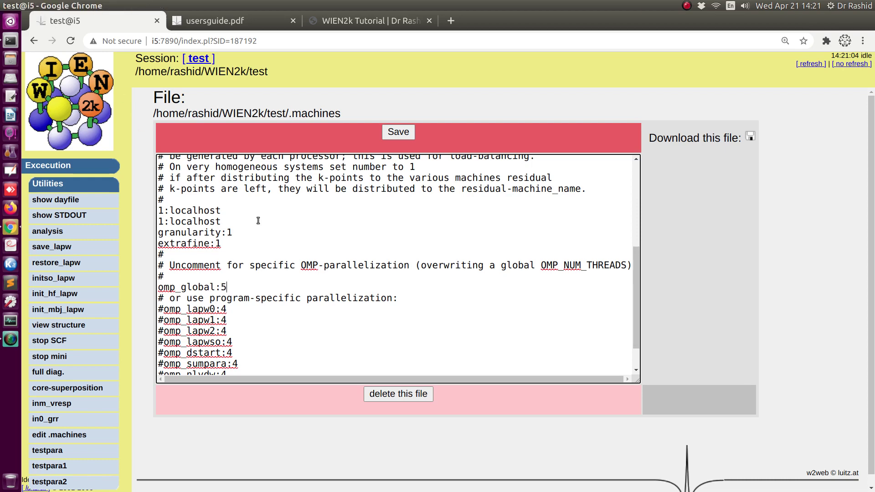
pyautogui.press('BackSpace')
pyautogui.write('2')
# - Add another 1:localhost line for four in total, and save .machines
pyautogui.moveTo(222, 222); pyautogui.dragTo(157, 216)
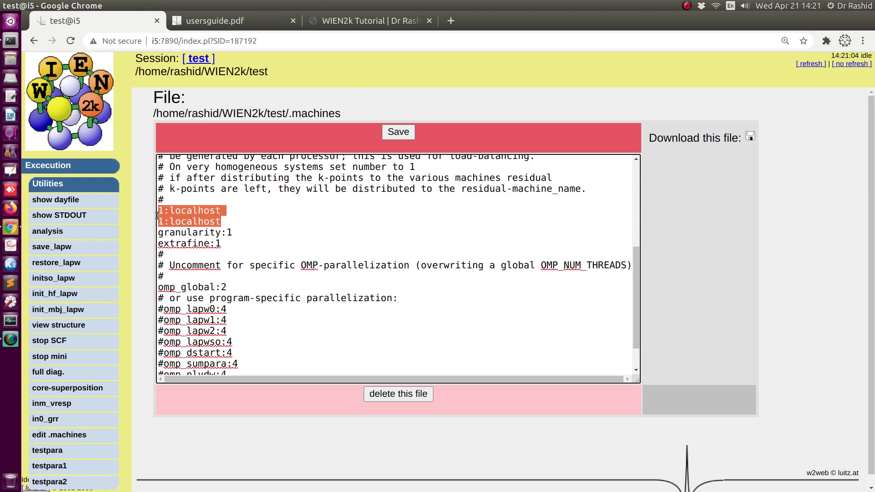
pyautogui.click(233, 223)
pyautogui.press('Return')
pyautogui.scroll(-2, 231, 225)
pyautogui.write('1:localhost')
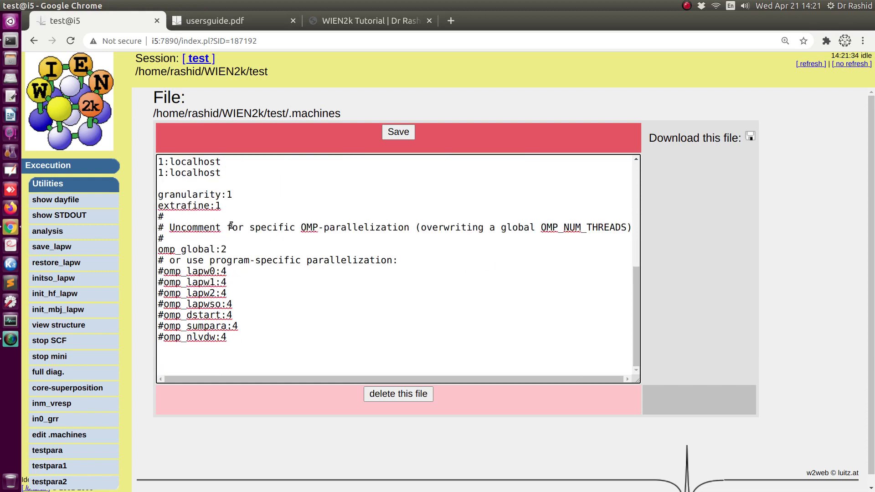
pyautogui.scroll(1, 281, 223)
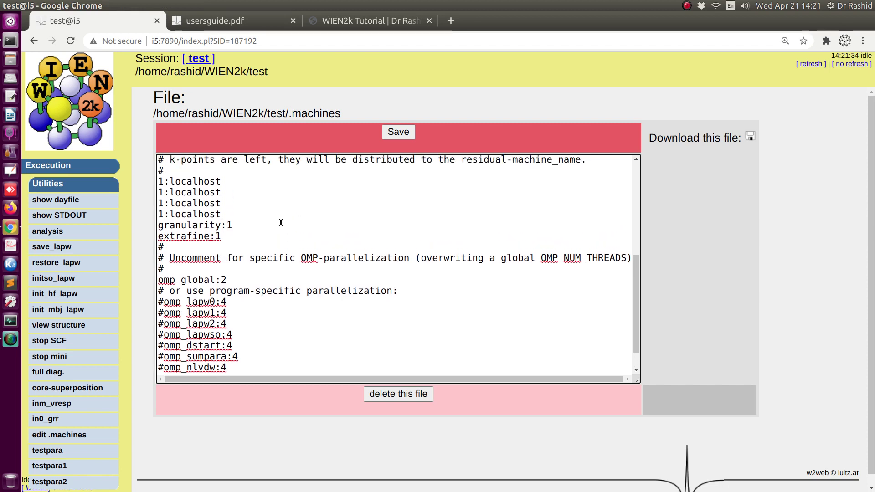
pyautogui.moveTo(223, 215); pyautogui.dragTo(158, 181)
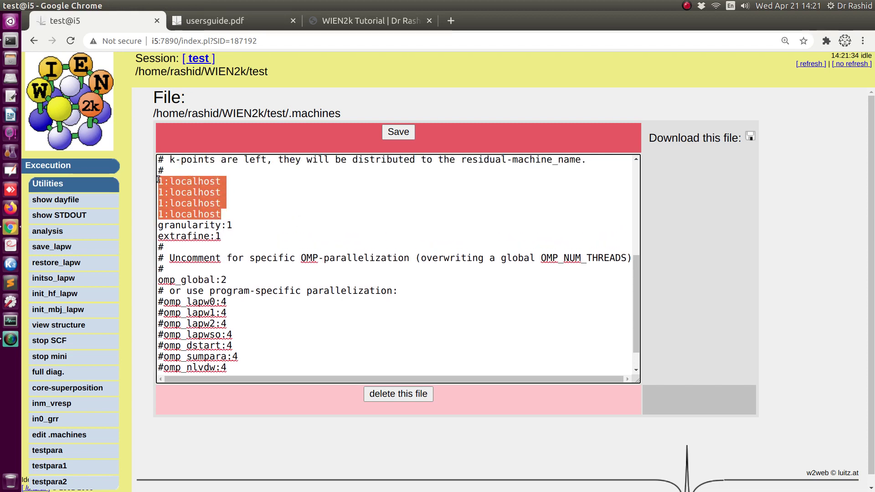
pyautogui.click(226, 279)
pyautogui.doubleClick(224, 279)
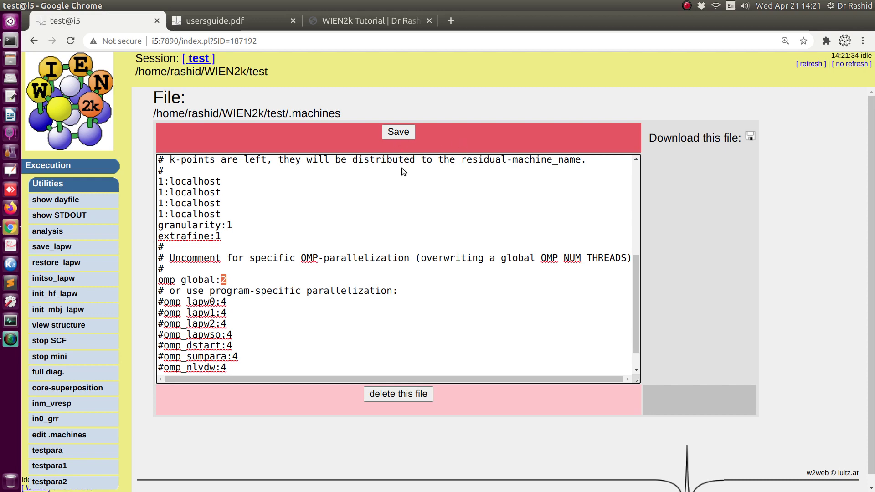
pyautogui.scroll(1, 382, 219)
pyautogui.click(400, 133)
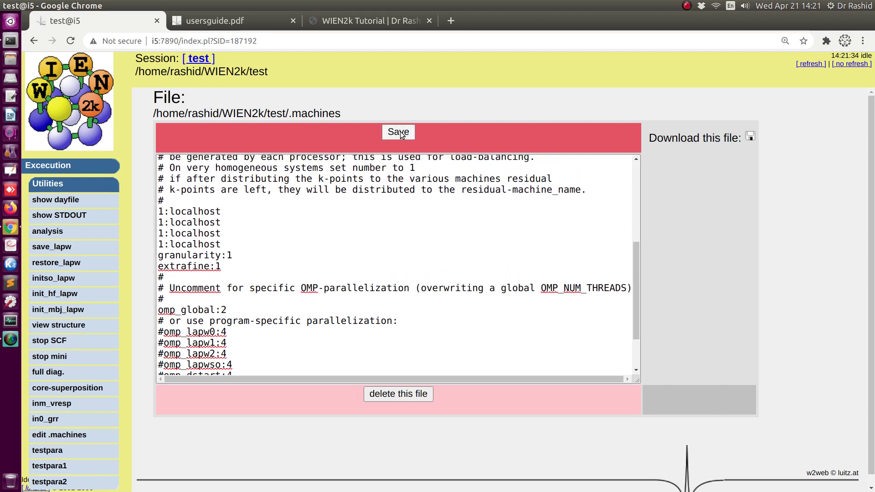
pyautogui.click(46, 183)
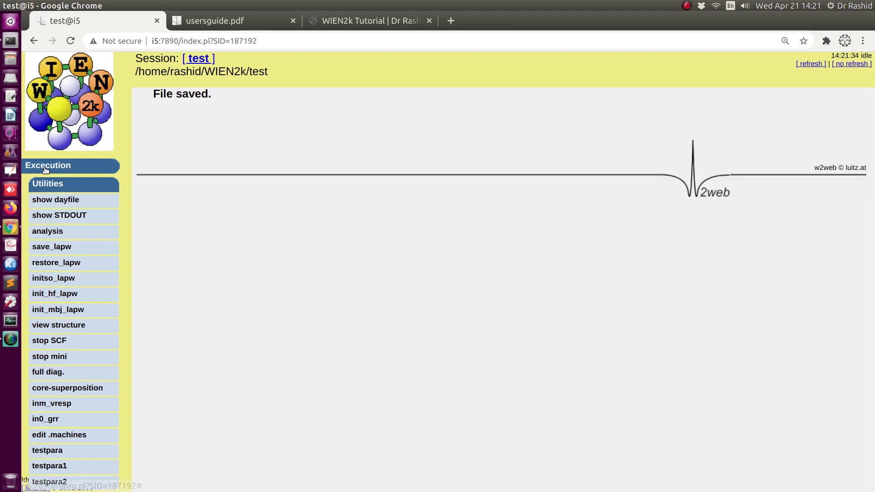
# - Run a parallel SCF cycle despite the existing Broyden files and view STDOUT newest first
pyautogui.click(44, 233)
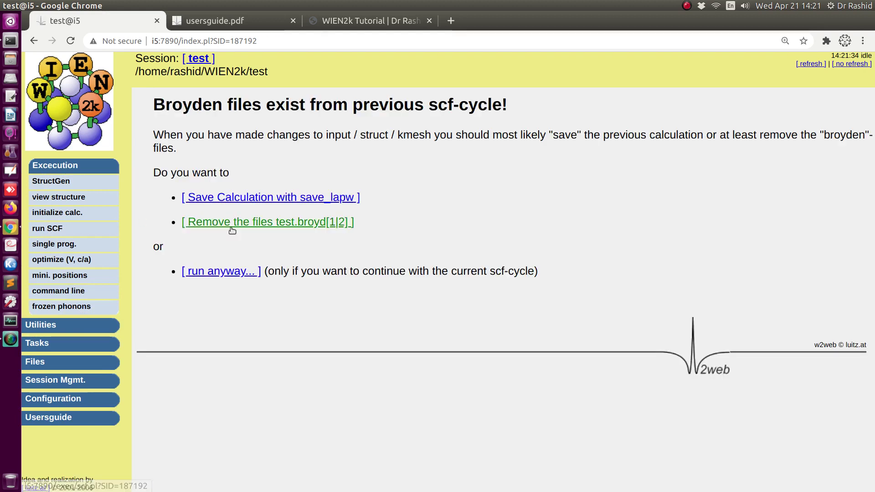
pyautogui.click(211, 272)
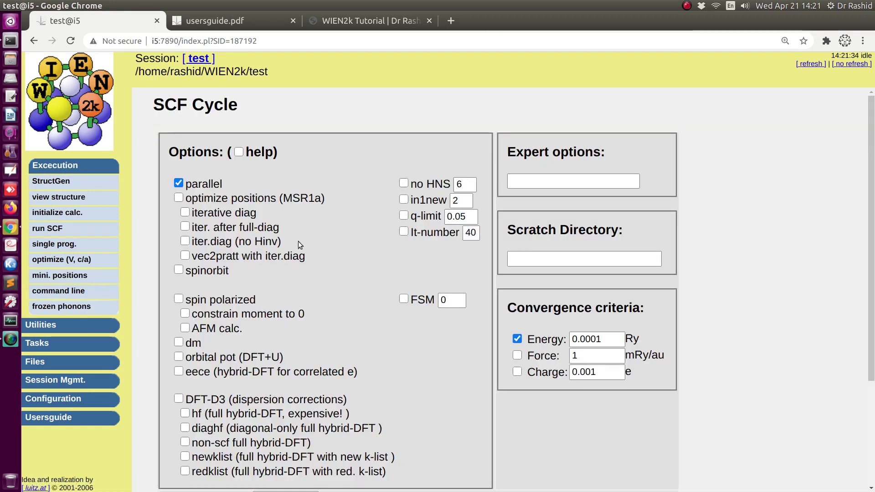
pyautogui.scroll(-4, 199, 202)
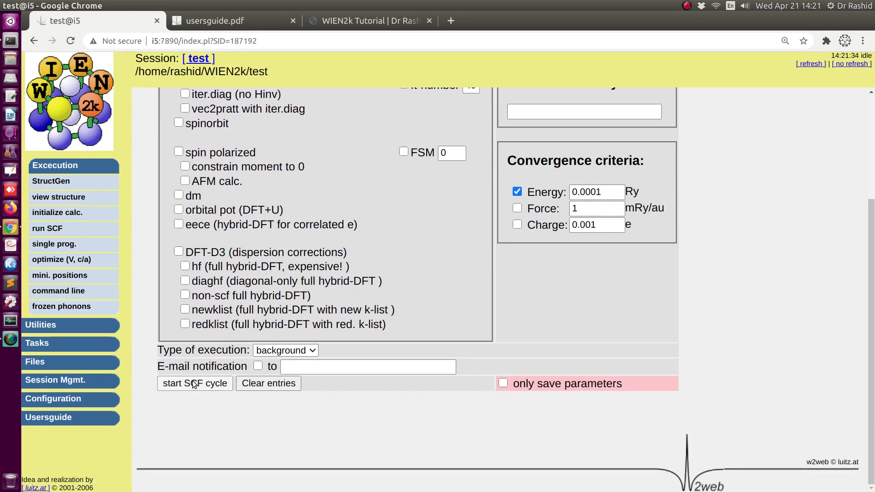
pyautogui.click(201, 436)
pyautogui.click(204, 141)
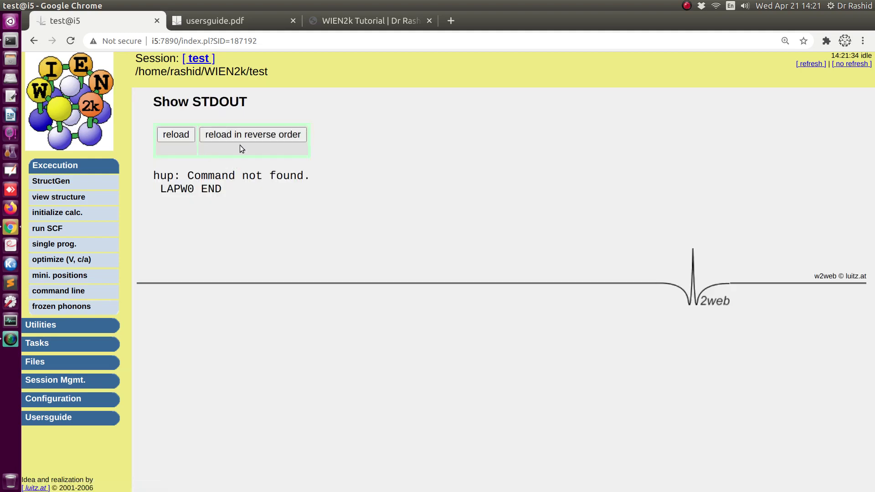
pyautogui.click(241, 135)
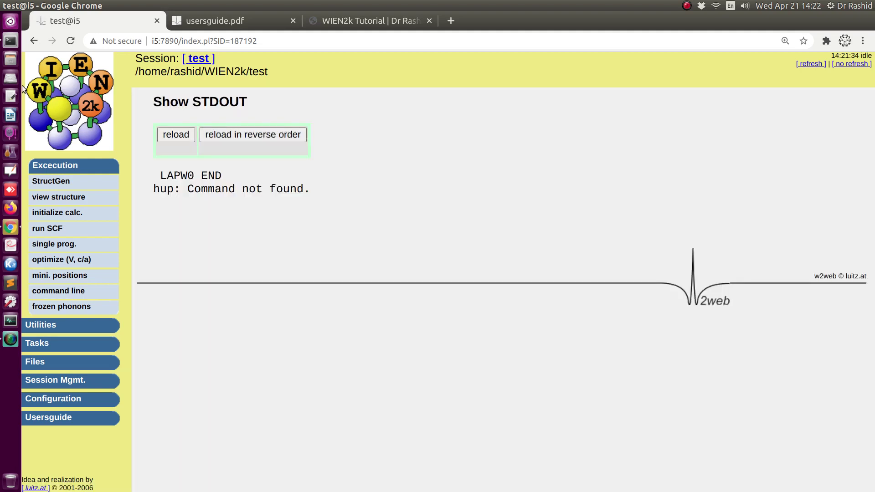
# - Run top -i in Terminal and highlight the four lapw1 process rows
pyautogui.hotkey('alt', 'Tab')
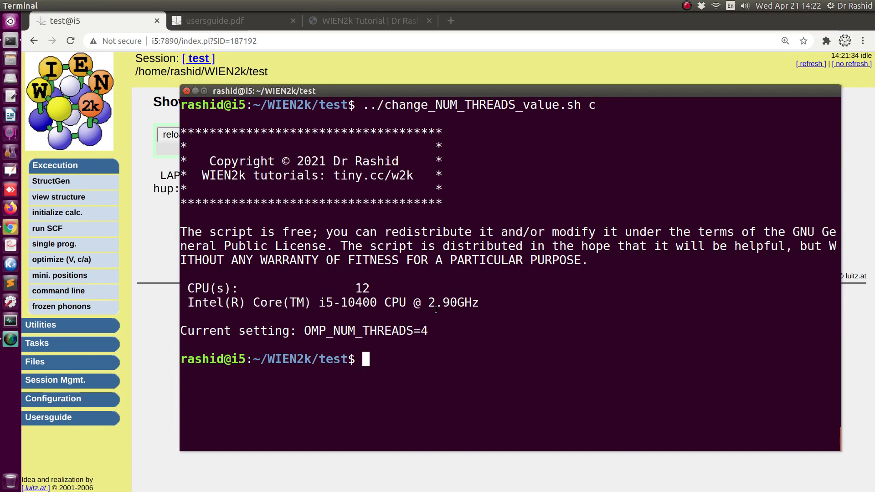
pyautogui.write('top -i')
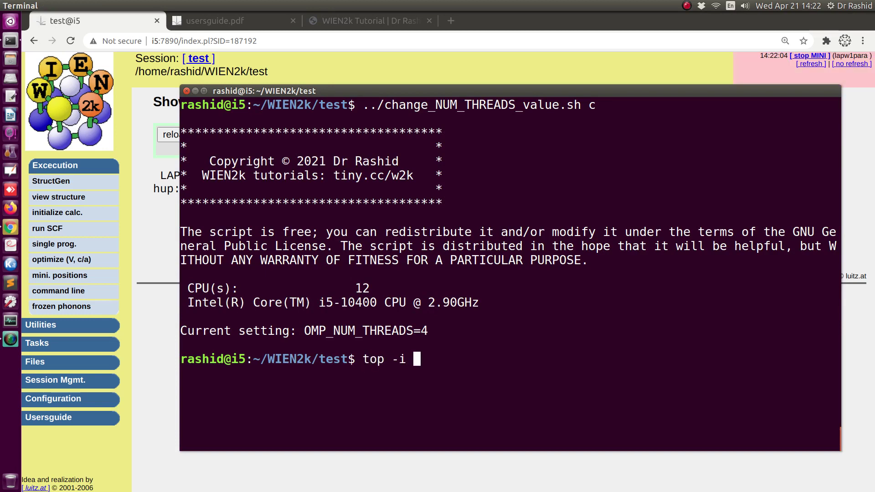
pyautogui.press('BackSpace')
pyautogui.press('BackSpace')
pyautogui.press('BackSpace')
pyautogui.write('-n')
pyautogui.press('BackSpace')
pyautogui.press('BackSpace')
pyautogui.write('-i')
pyautogui.press('Return')
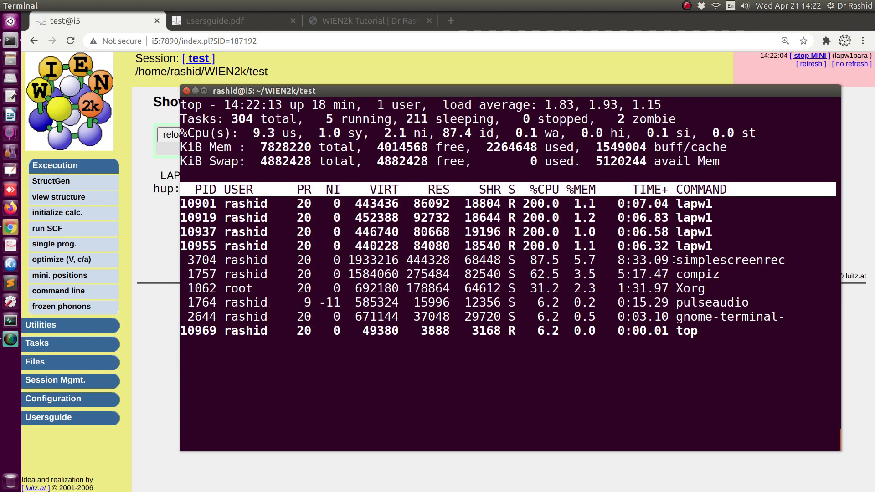
pyautogui.moveTo(714, 246); pyautogui.dragTo(680, 205)
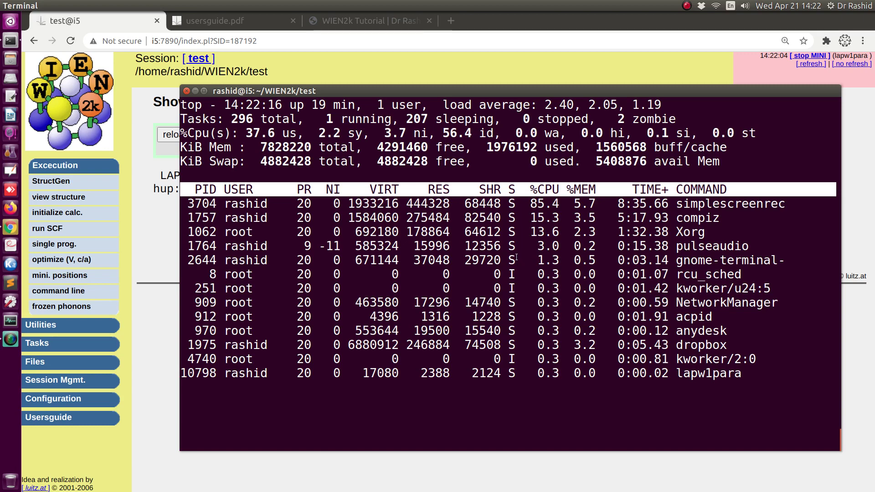
# - Quit top and take a top -i -n 1 snapshot, highlighting the lapw1 CPU figures
pyautogui.write('q')
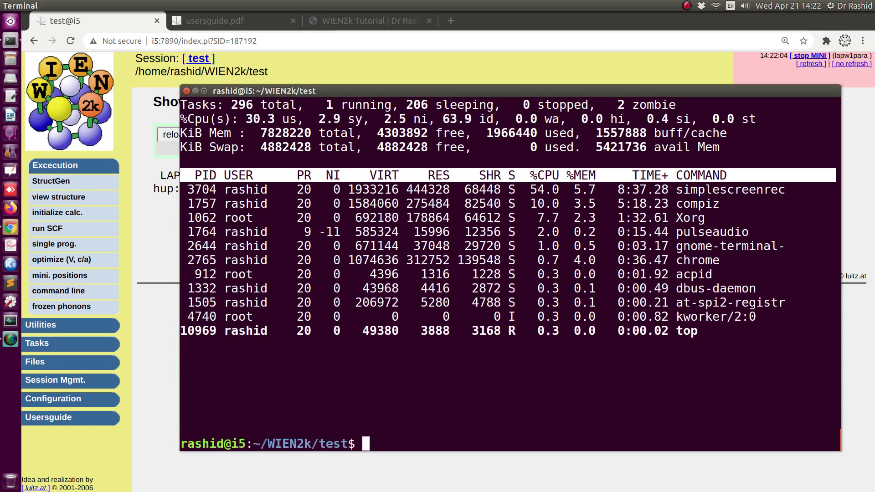
pyautogui.write('top -i -n 1')
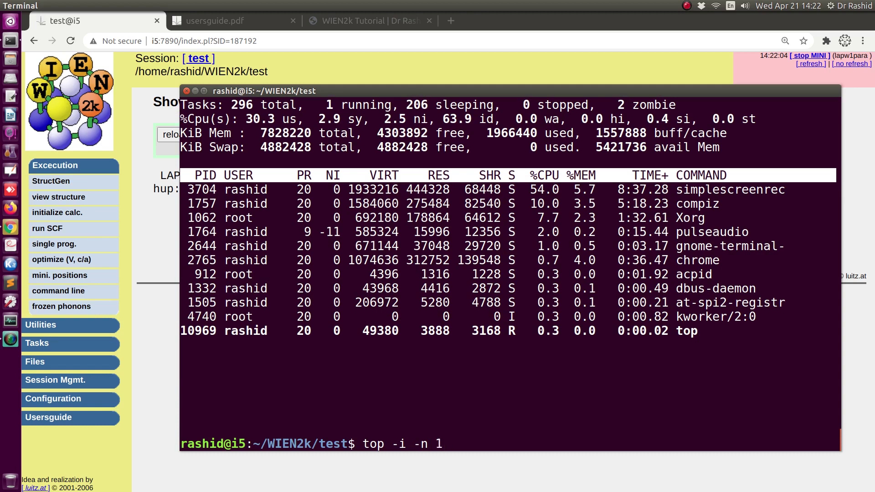
pyautogui.press('Return')
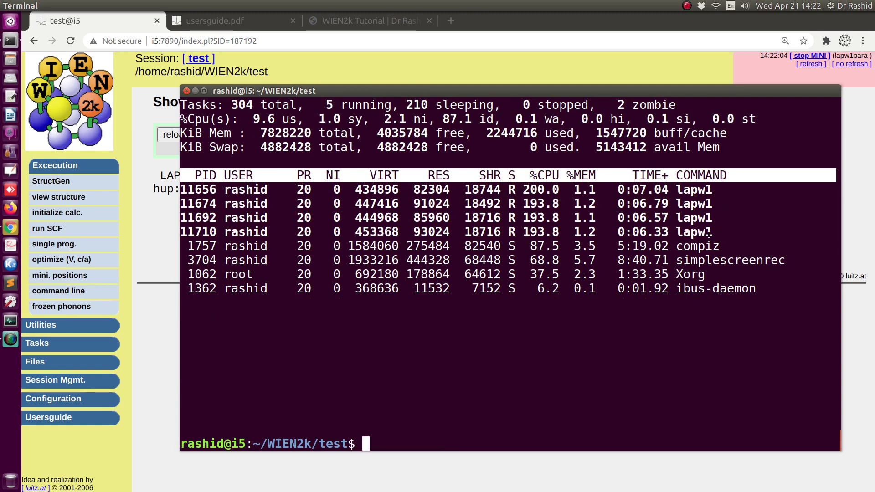
pyautogui.moveTo(719, 233); pyautogui.dragTo(549, 205)
pyautogui.click(527, 194)
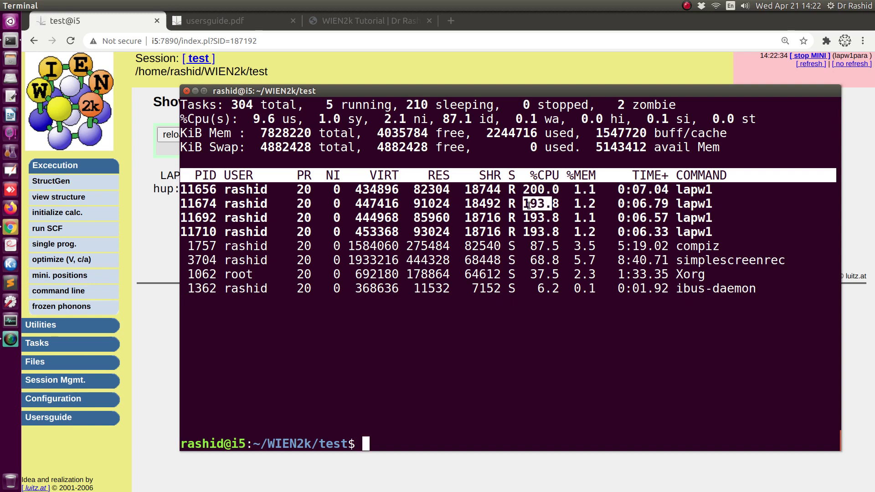
pyautogui.click(531, 204)
# - Repeat the top snapshot several times, confirming four lapw1 processes each at 200% CPU
pyautogui.press('Up')
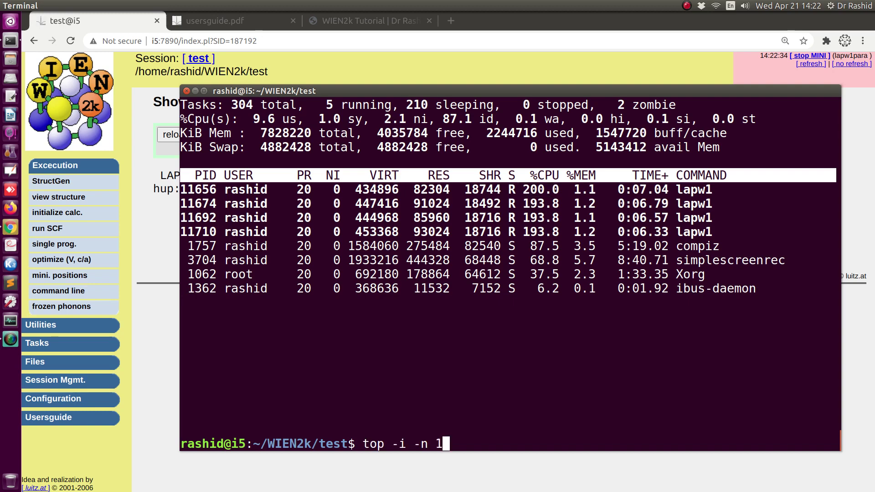
pyautogui.press('Return')
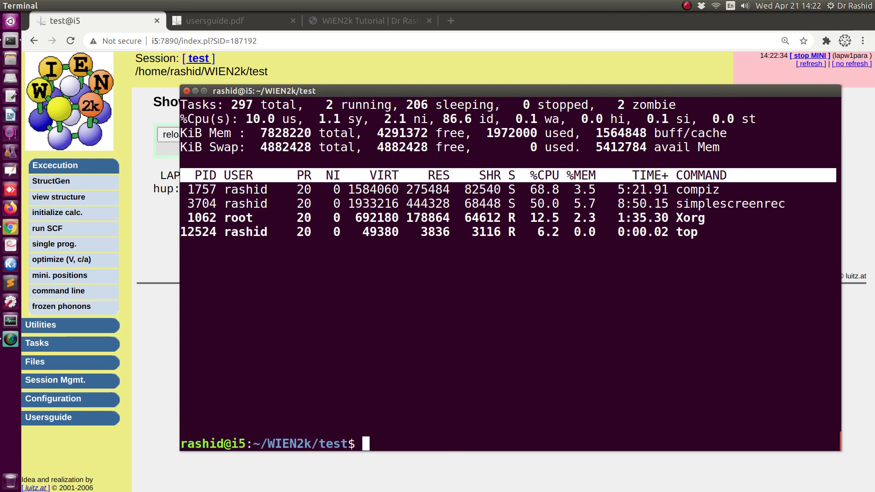
pyautogui.press('Up')
pyautogui.press('Return')
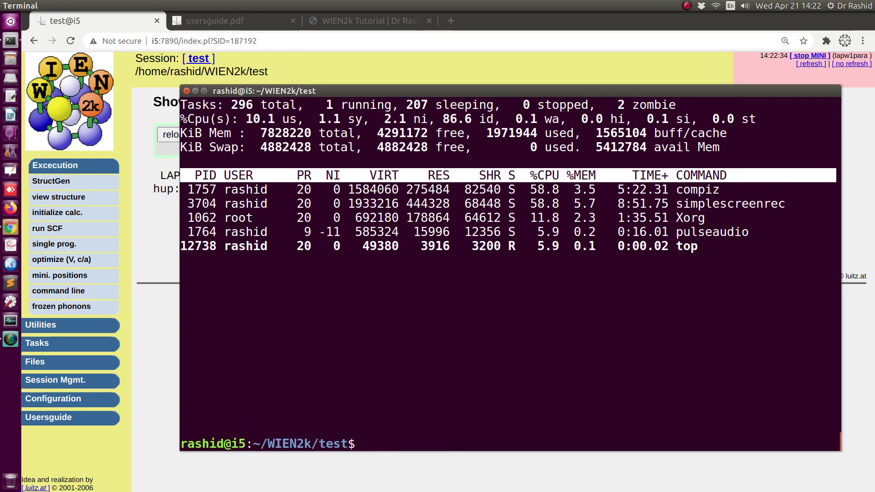
pyautogui.press('Up')
pyautogui.press('Return')
pyautogui.press('Up')
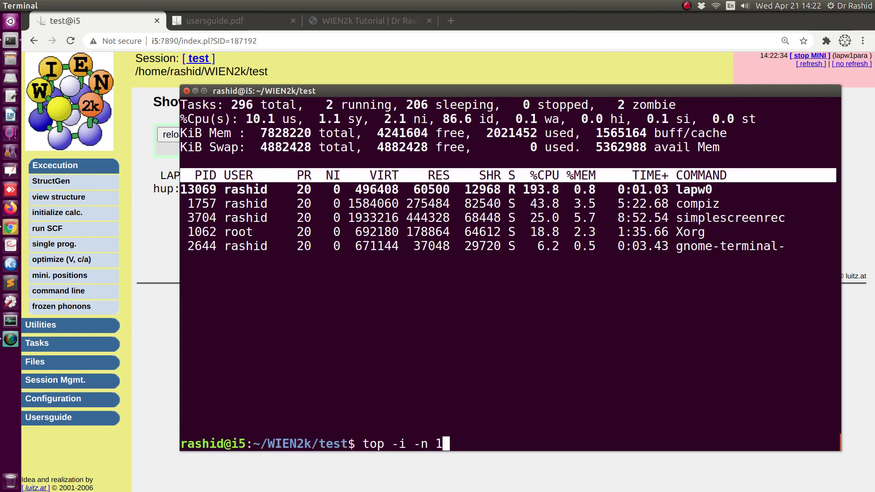
pyautogui.press('Return')
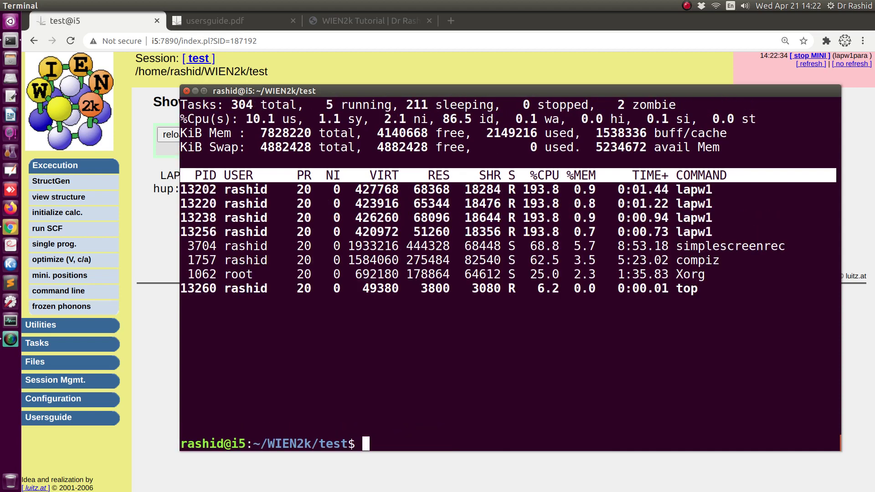
pyautogui.press('Up')
pyautogui.press('Return')
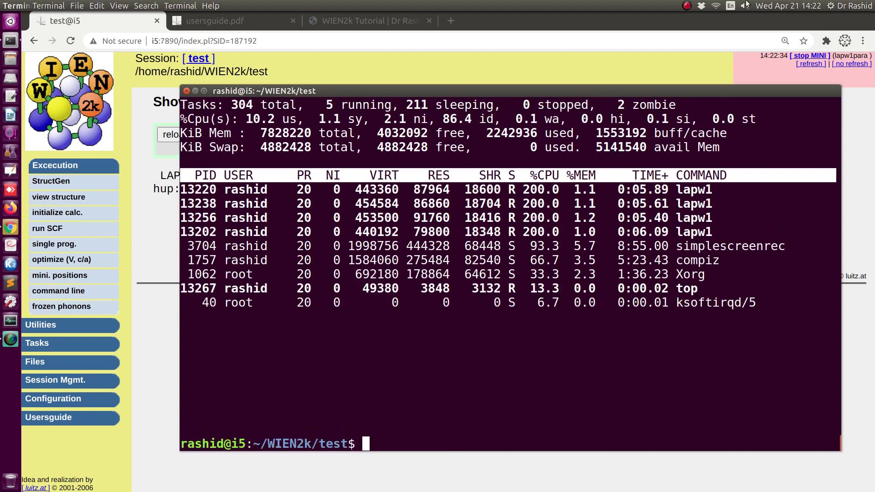
pyautogui.moveTo(559, 233); pyautogui.dragTo(529, 187)
pyautogui.click(530, 187)
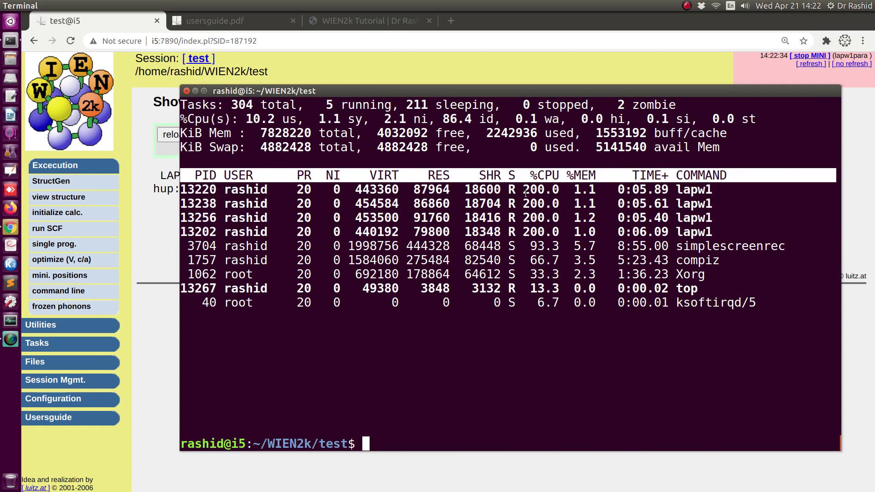
pyautogui.moveTo(530, 189); pyautogui.dragTo(536, 203)
pyautogui.click(544, 228)
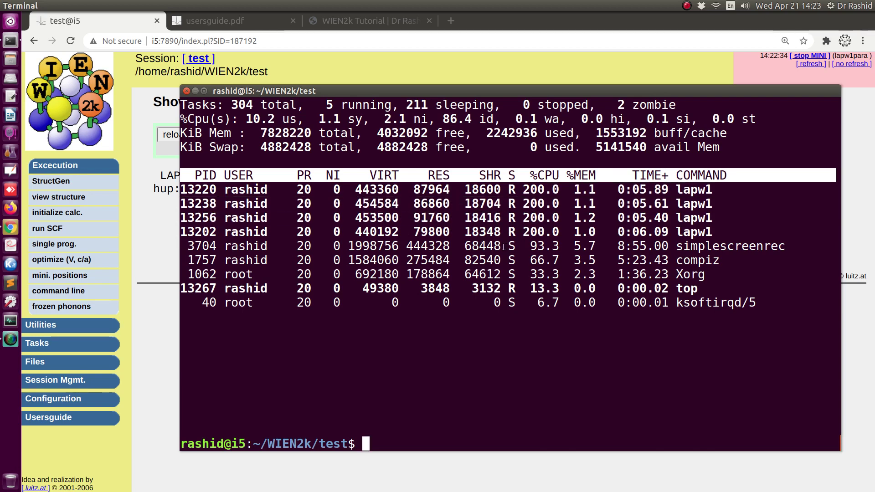
# - Create a .stop file with touch .stop to halt the SCF cycle, then reload the output
pyautogui.write('t')
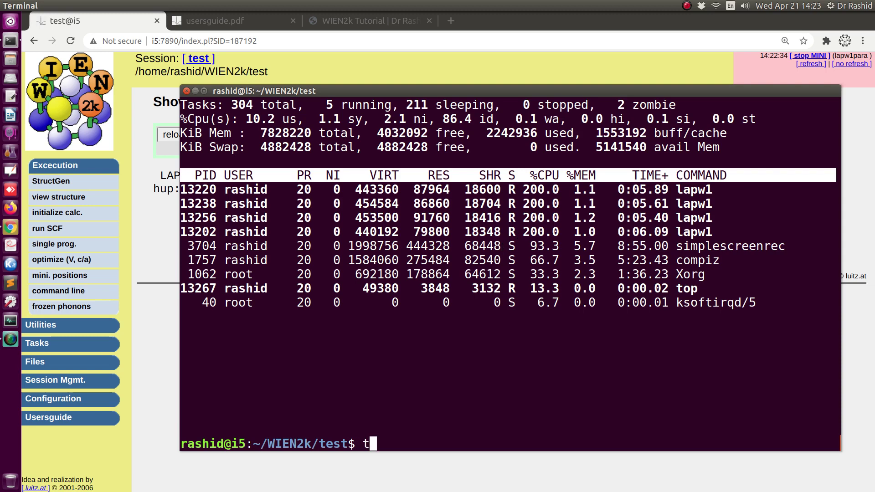
pyautogui.write('ouch .sto')
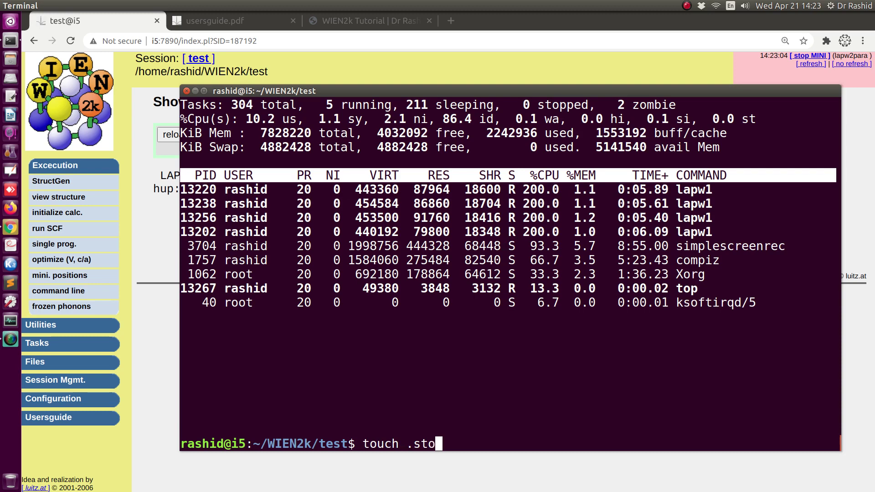
pyautogui.write('p')
pyautogui.press('Return')
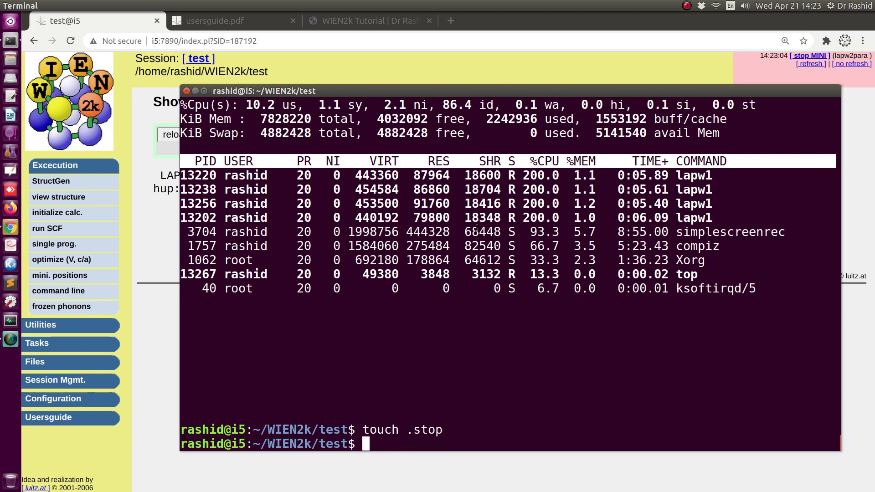
pyautogui.hotkey('alt', 'Tab')
pyautogui.click(252, 137)
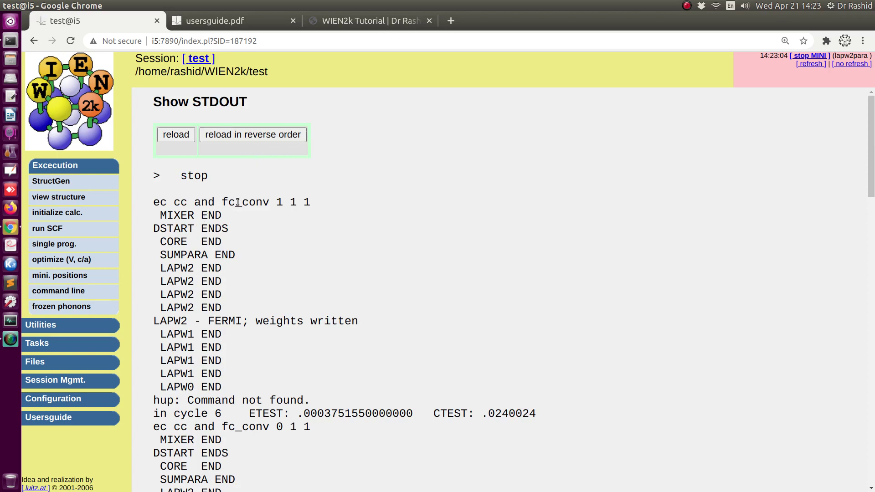
# - Delete the stop file with rm .stop and return to the WIEN2k Tutorial page
pyautogui.hotkey('alt', 'Tab')
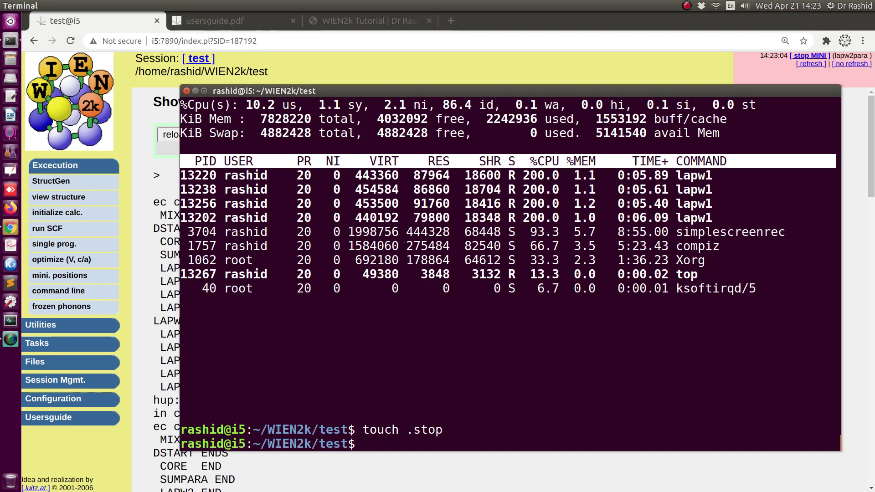
pyautogui.write('rm .')
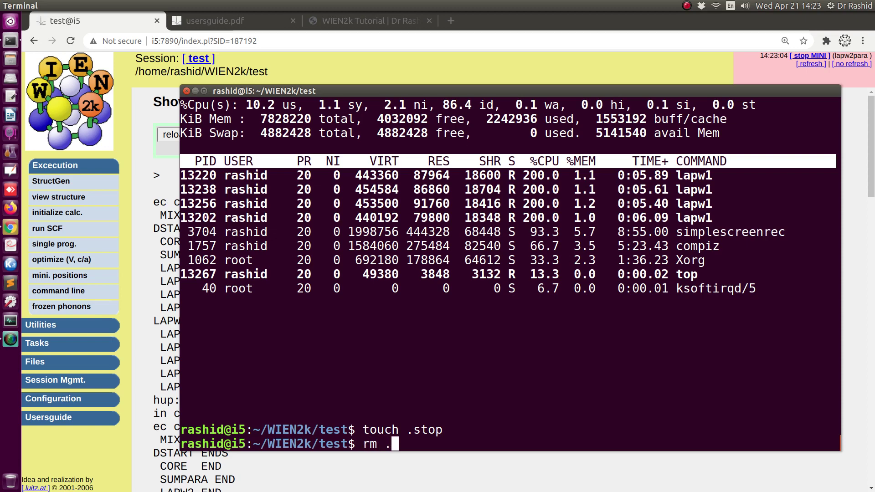
pyautogui.write('stop')
pyautogui.press('Return')
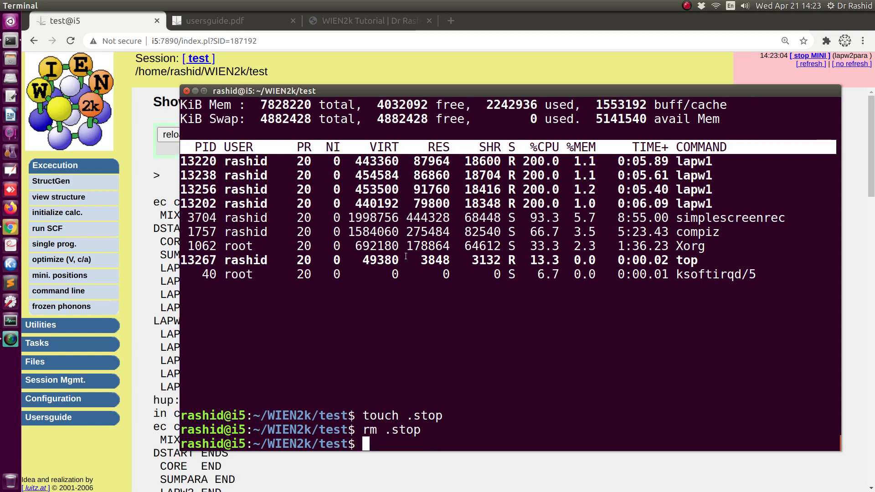
pyautogui.hotkey('alt', 'Tab')
pyautogui.click(349, 20)
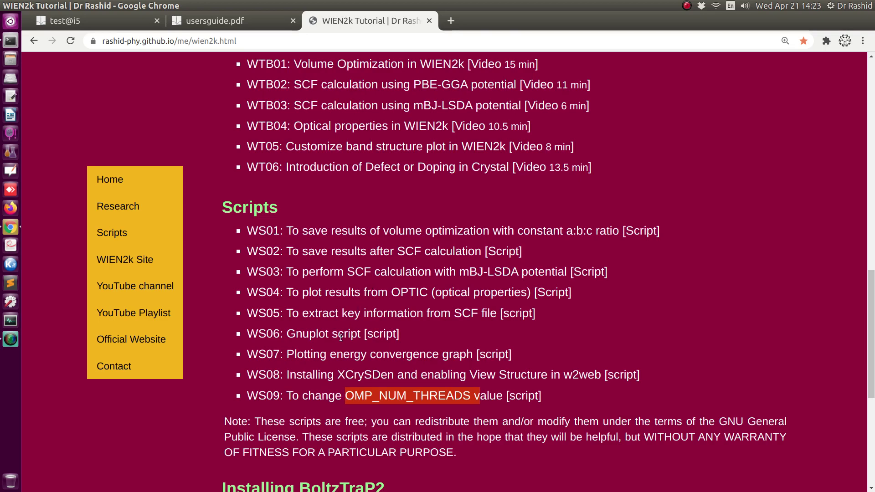
# - Highlight mBJ-LSDA in the WT04 tutorial title and the WS03 script entry, then return to the terminal
pyautogui.scroll(4, 296, 333)
pyautogui.scroll(15, 384, 267)
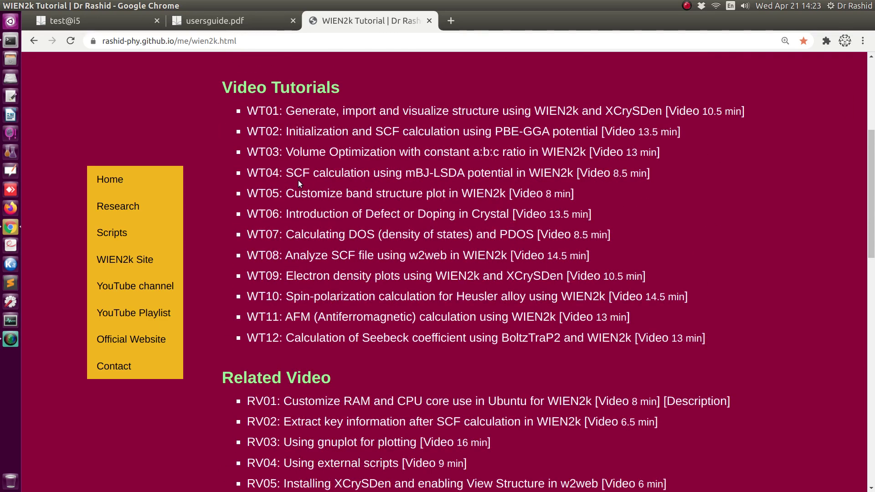
pyautogui.moveTo(294, 175); pyautogui.dragTo(484, 174)
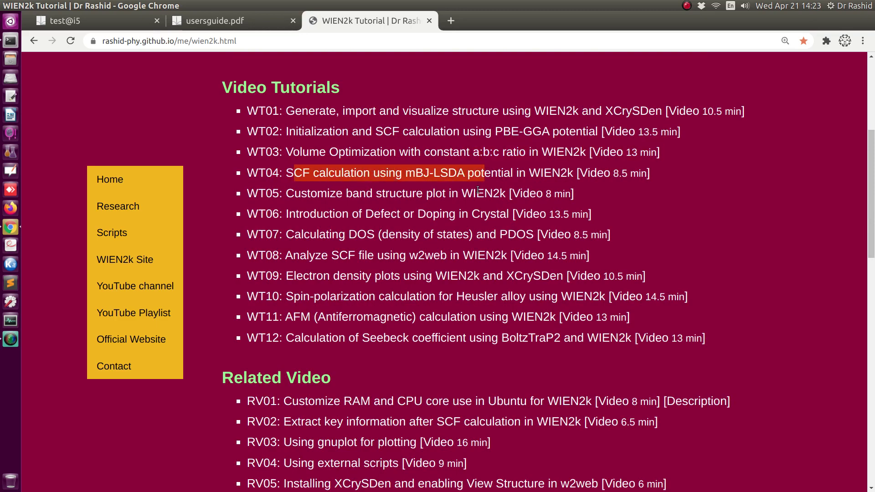
pyautogui.scroll(-14, 478, 191)
pyautogui.scroll(-1, 279, 388)
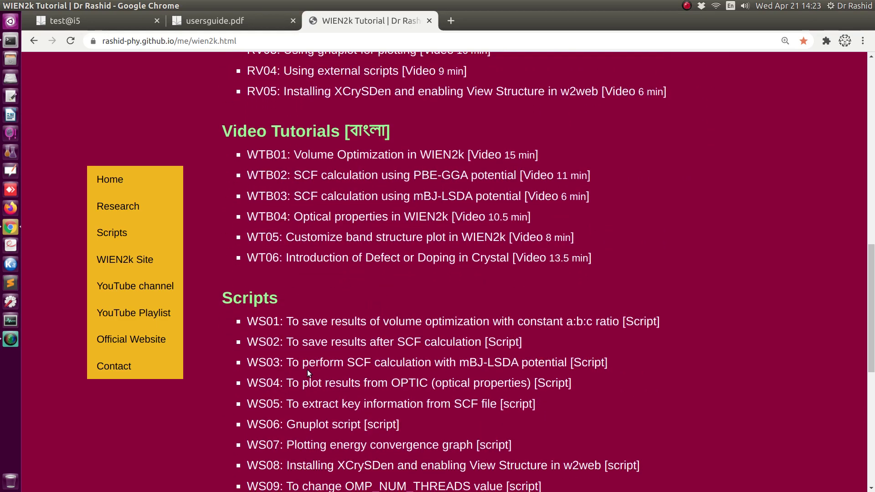
pyautogui.moveTo(460, 362)
pyautogui.mouseDown()
pyautogui.moveTo(526, 363)
pyautogui.moveTo(467, 366)
pyautogui.mouseUp()
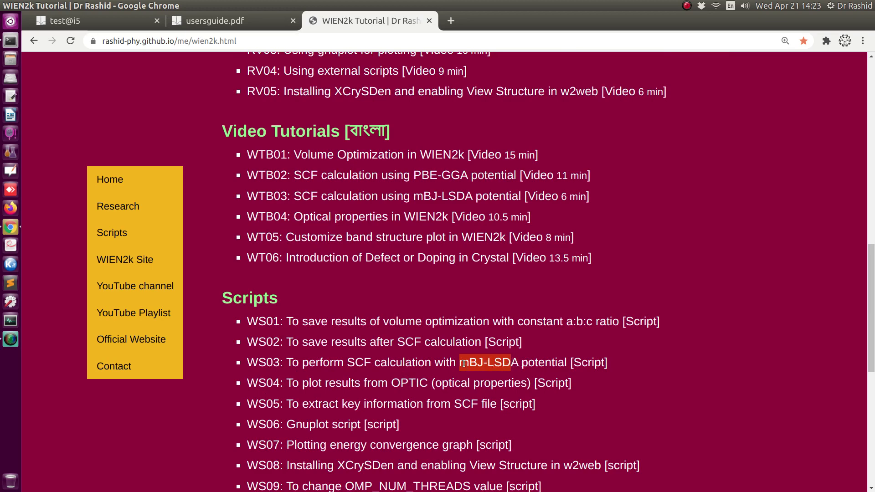
pyautogui.hotkey('alt', 'Tab')
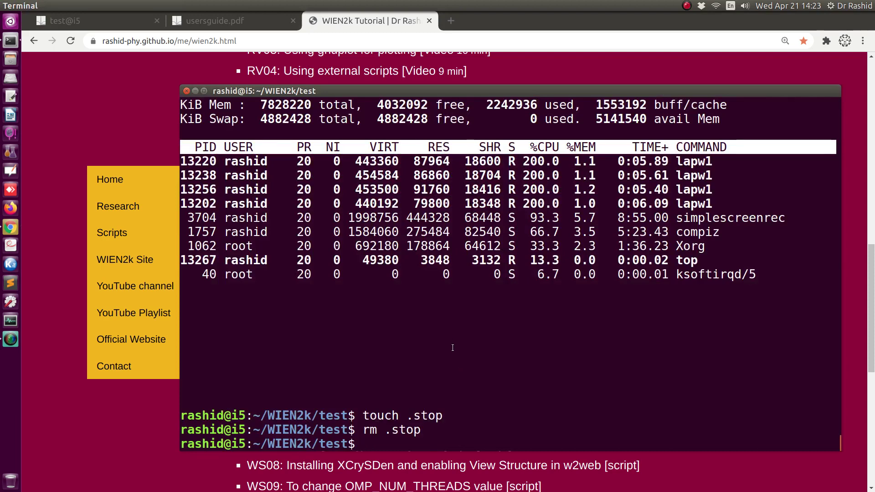
# - Run ../mbj.sh and answer y to the saved-results and continue questions
pyautogui.write('../mbj.sh')
pyautogui.press('Return')
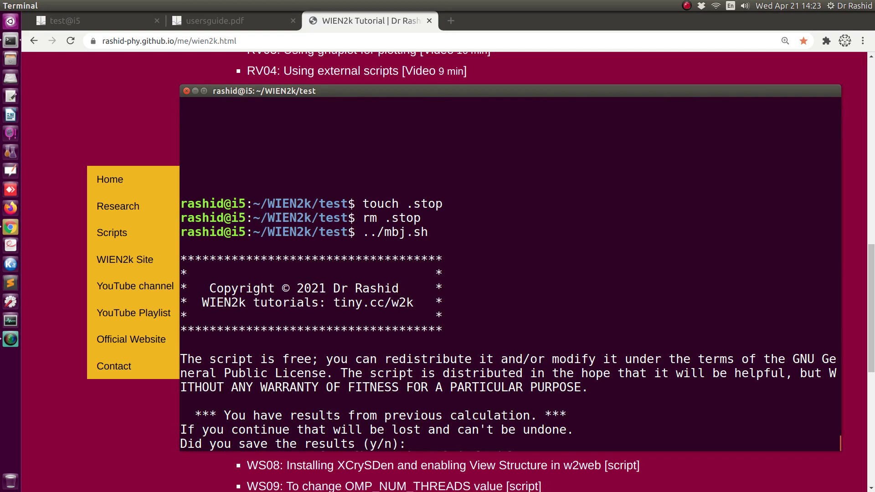
pyautogui.write('y')
pyautogui.press('Return')
pyautogui.write('y')
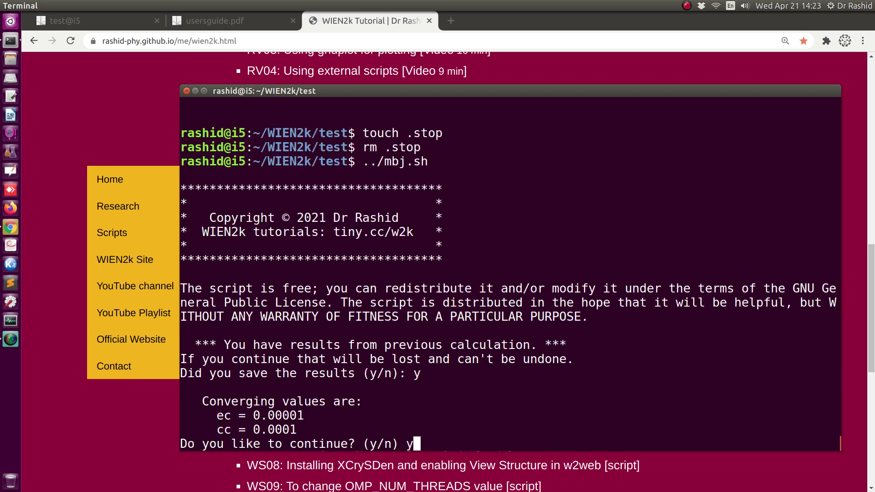
pyautogui.press('Return')
pyautogui.press('Return')
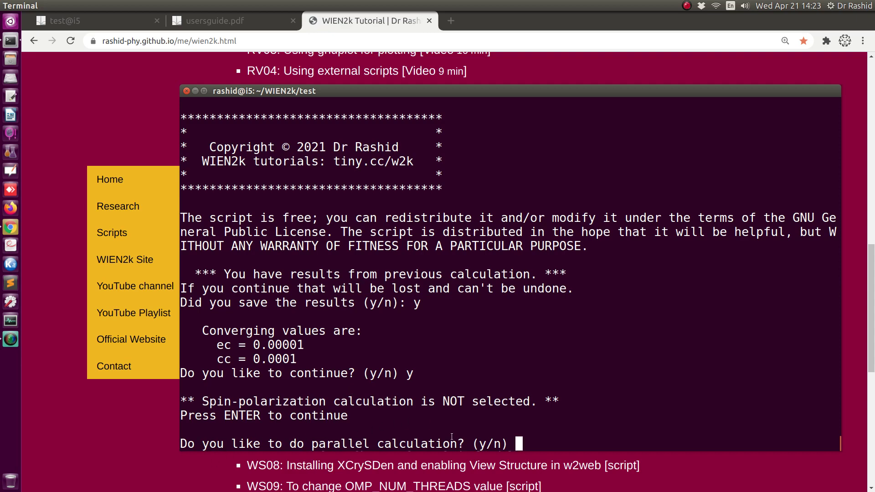
# - At the parallel-calculation question, check OMP_NUM_THREADS in the guide, then abort the script with Ctrl+C
pyautogui.moveTo(282, 444); pyautogui.dragTo(454, 442)
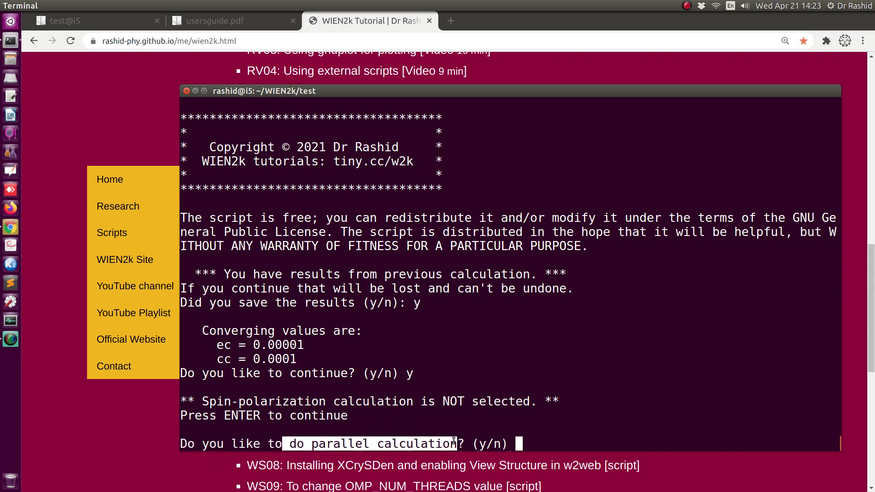
pyautogui.write('y')
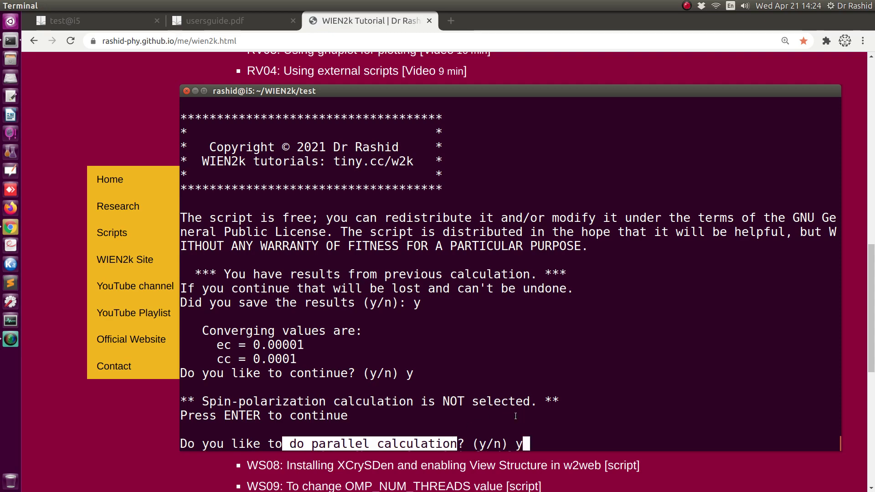
pyautogui.press('BackSpace')
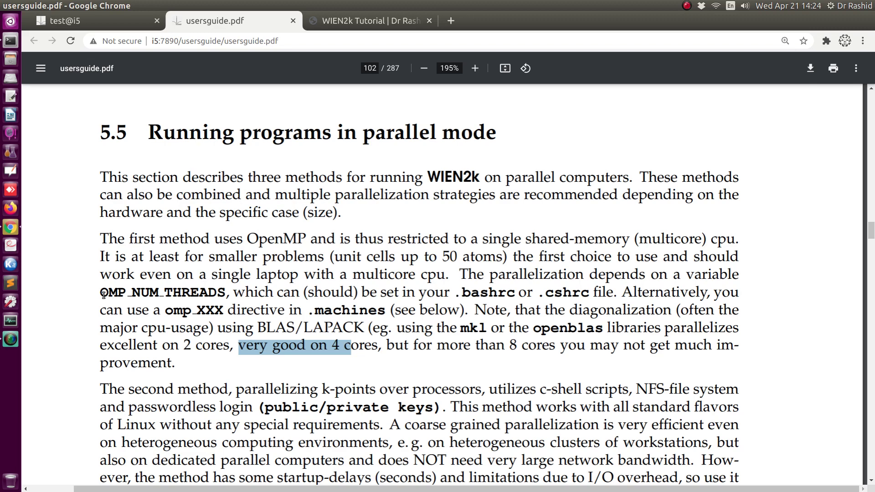
pyautogui.moveTo(104, 295); pyautogui.dragTo(223, 288)
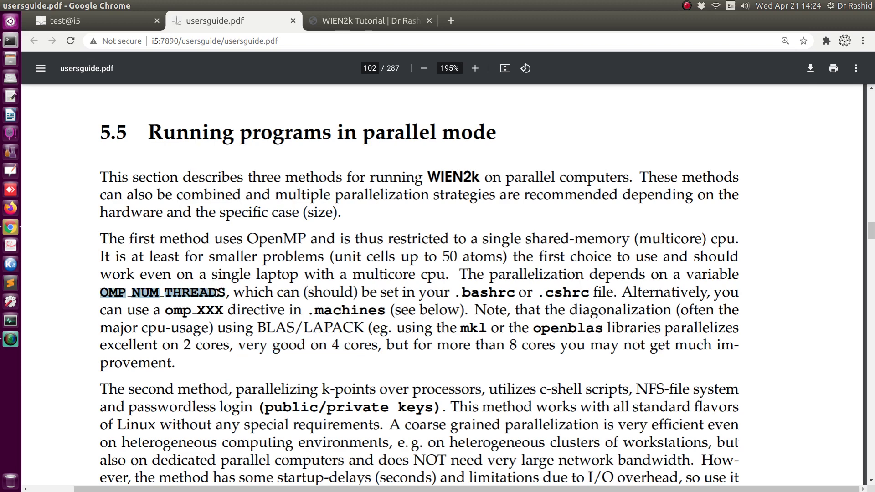
pyautogui.click(10, 41)
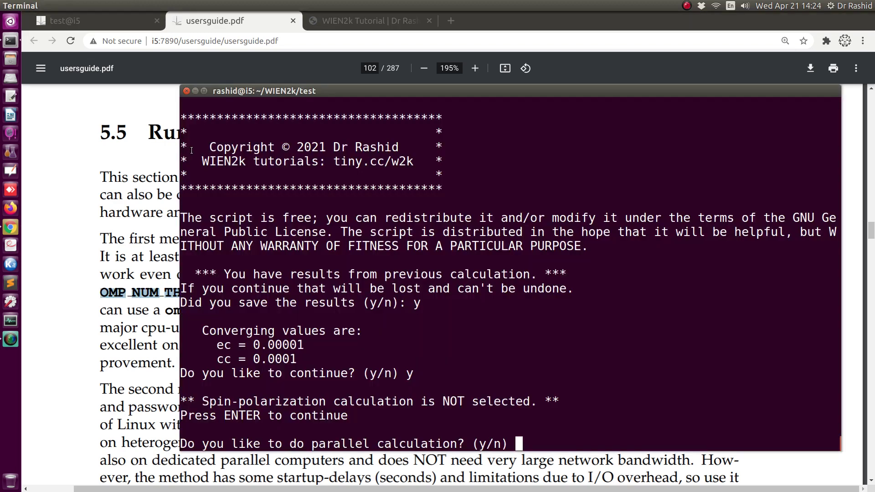
pyautogui.hotkey('ctrl', 'c')
pyautogui.press('Return')
# - Launch htop in the terminal to monitor the processes
pyautogui.click(168, 151)
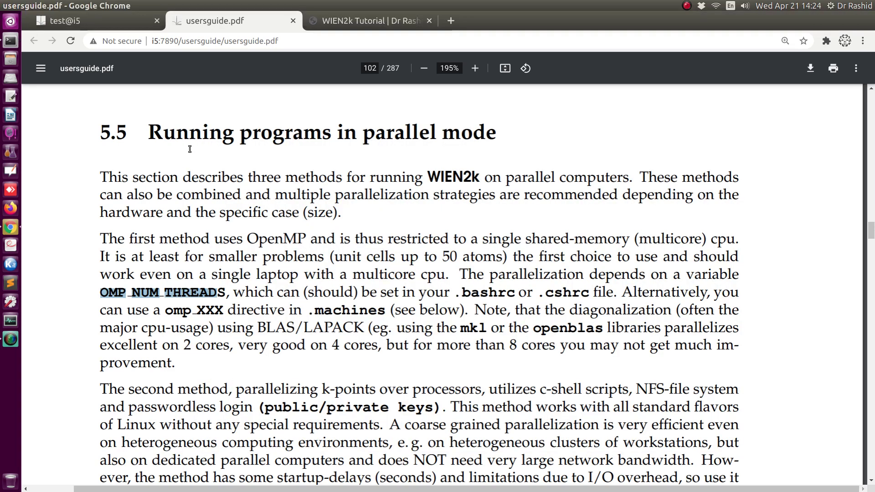
pyautogui.click(381, 20)
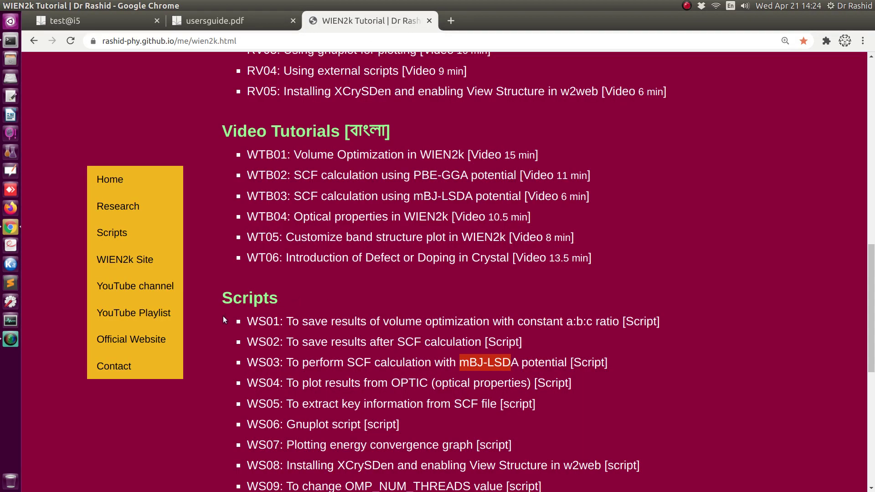
pyautogui.click(6, 45)
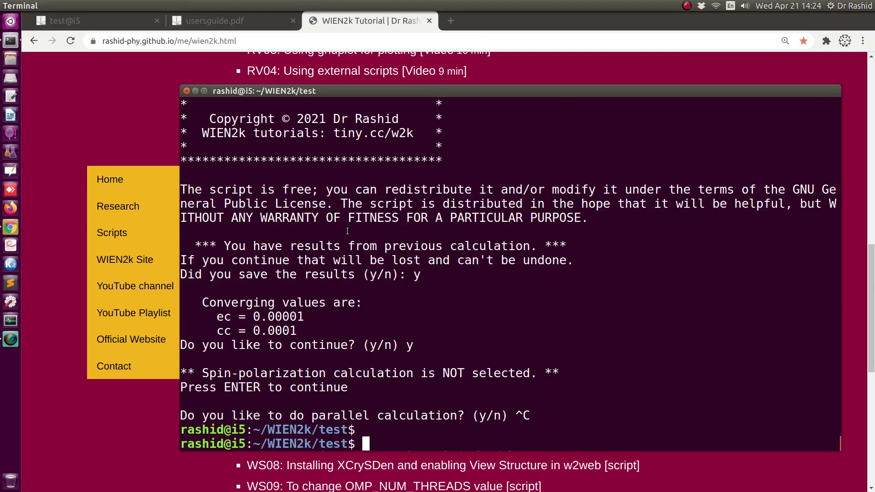
pyautogui.write('htop')
pyautogui.press('Return')
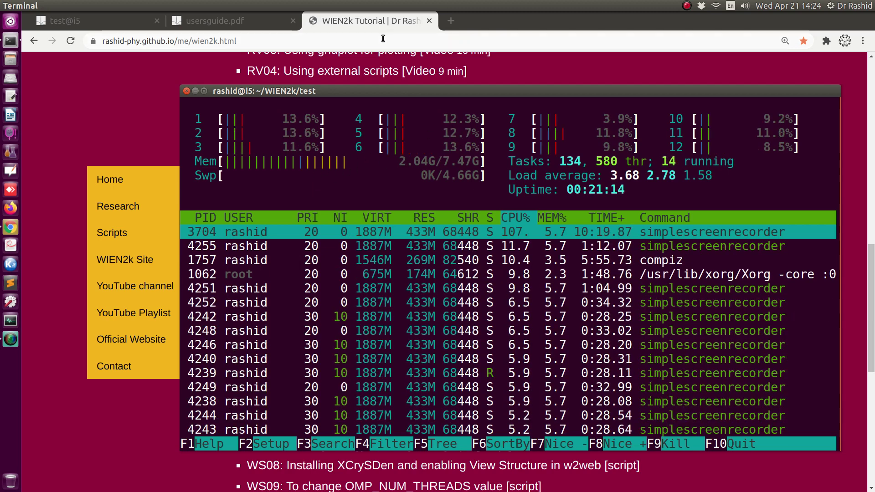
# - Open the RV01 RAM and CPU core use description, RAM_CPU_use_WIEN2k.txt, from the tutorial page
pyautogui.click(372, 23)
pyautogui.scroll(8, 570, 216)
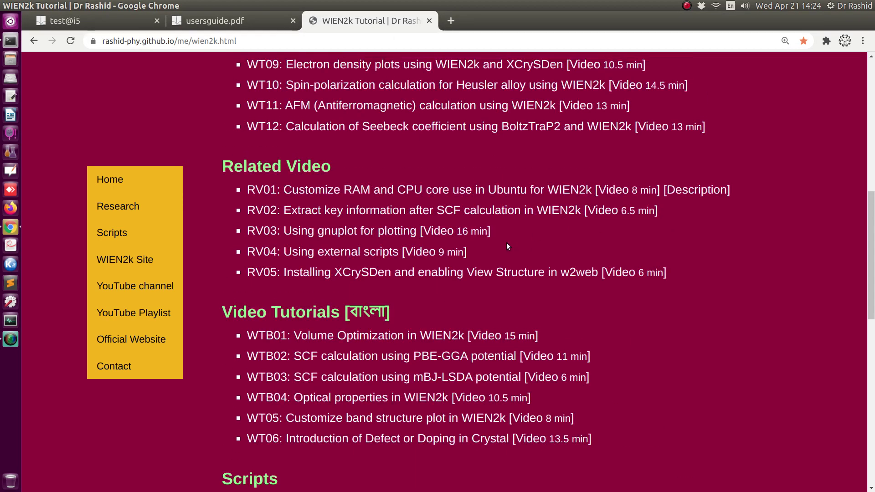
pyautogui.scroll(1, 497, 249)
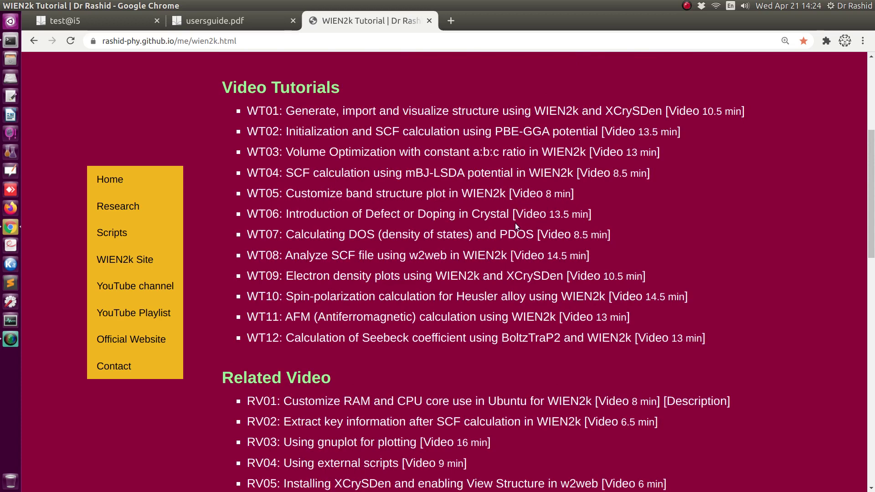
pyautogui.scroll(-6, 513, 280)
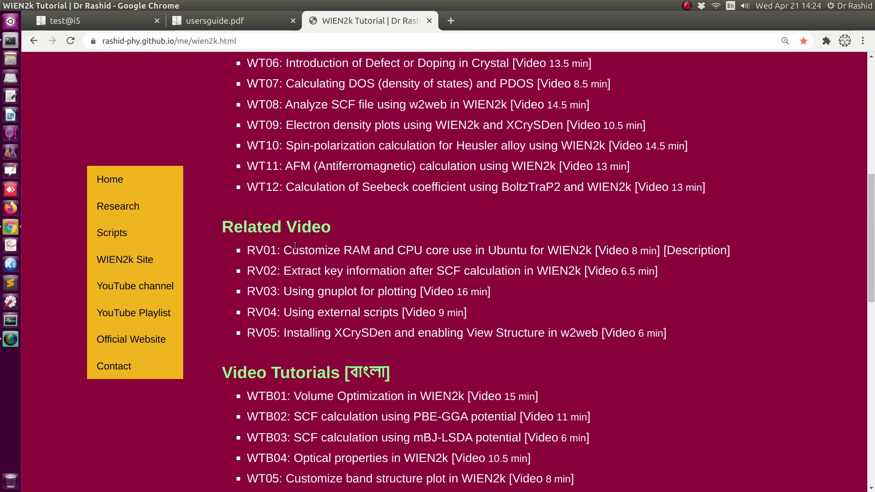
pyautogui.click(684, 251)
# - Paste the swappiness-check command from the guide into the terminal and confirm the value is 40
pyautogui.scroll(4, 494, 285)
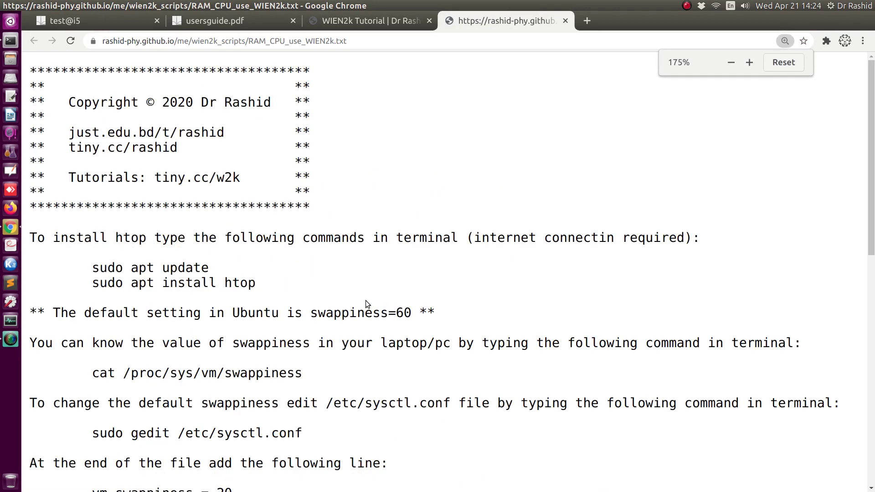
pyautogui.scroll(-2, 350, 289)
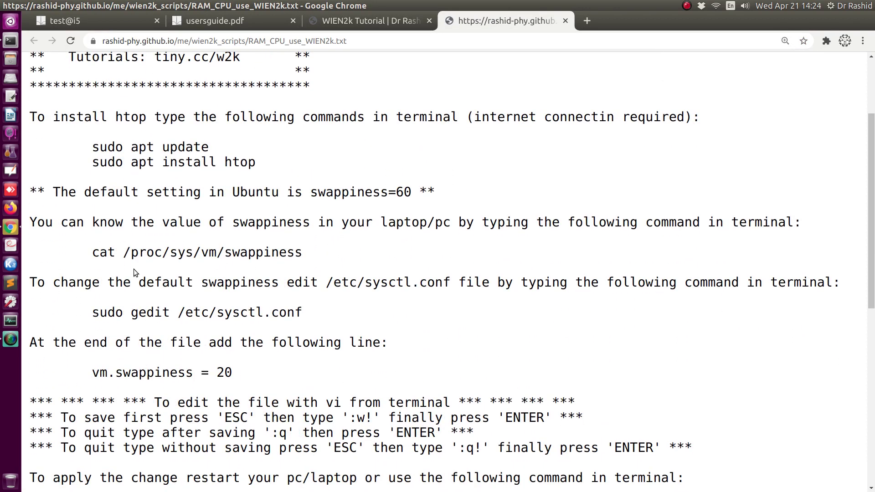
pyautogui.moveTo(94, 253); pyautogui.dragTo(285, 252)
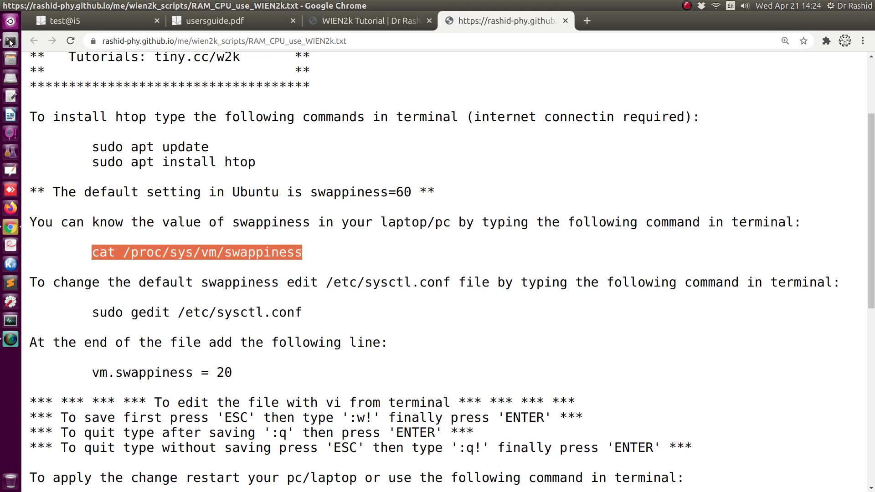
pyautogui.hotkey('alt', 'Tab')
pyautogui.press('q')
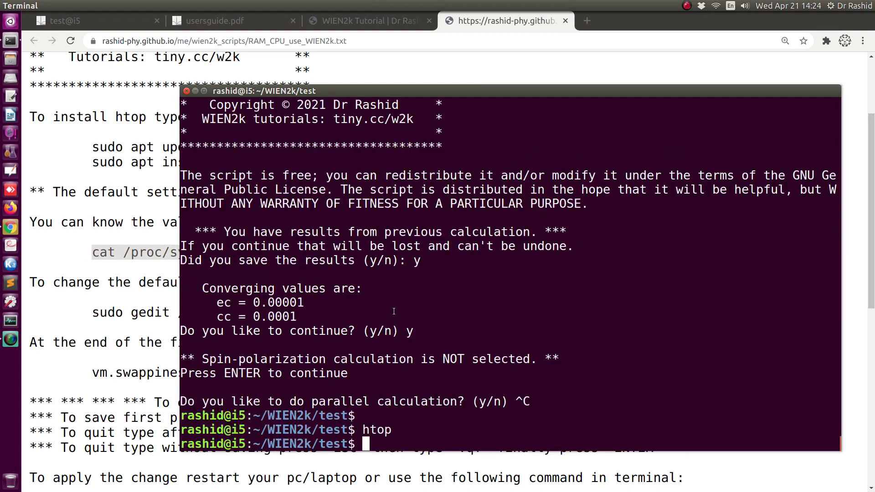
pyautogui.middleClick(393, 310)
pyautogui.press('Return')
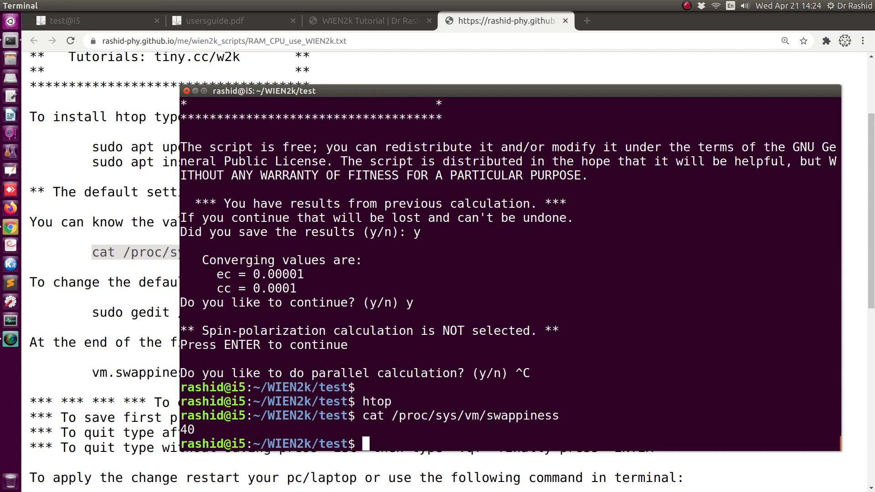
pyautogui.hotkey('ctrl', 'l')
pyautogui.press('Up')
pyautogui.press('Return')
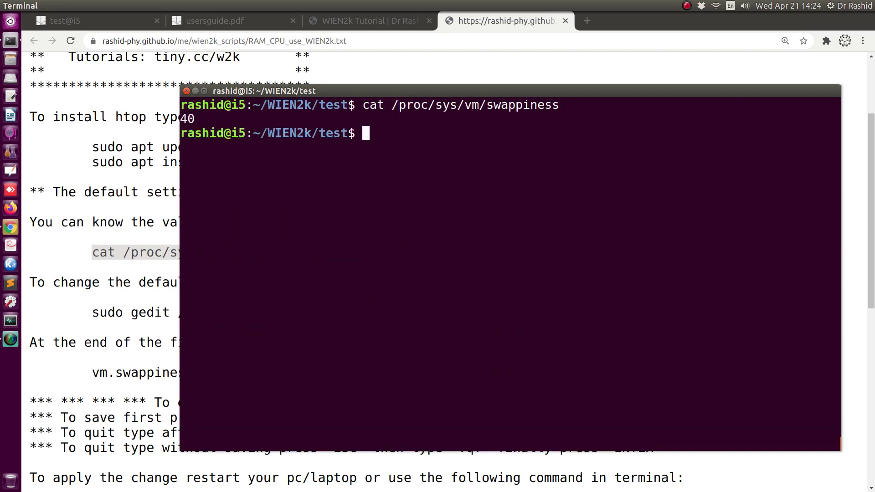
pyautogui.moveTo(200, 118); pyautogui.dragTo(185, 117)
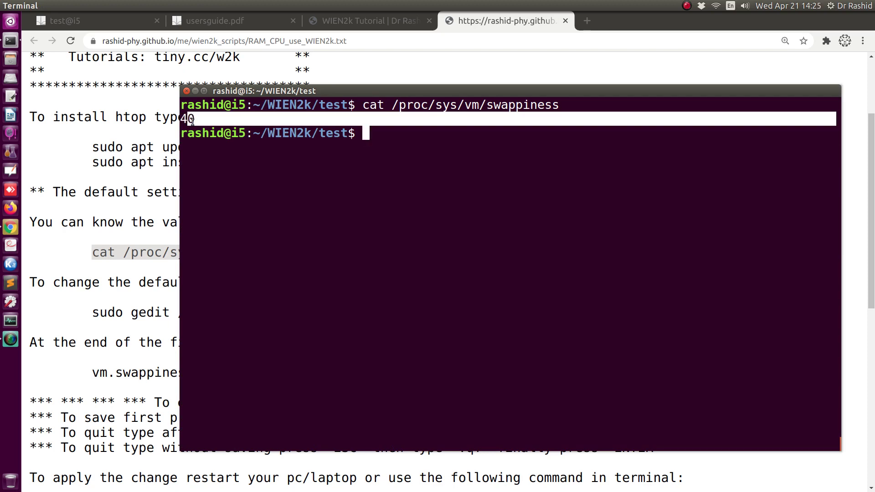
pyautogui.click(197, 132)
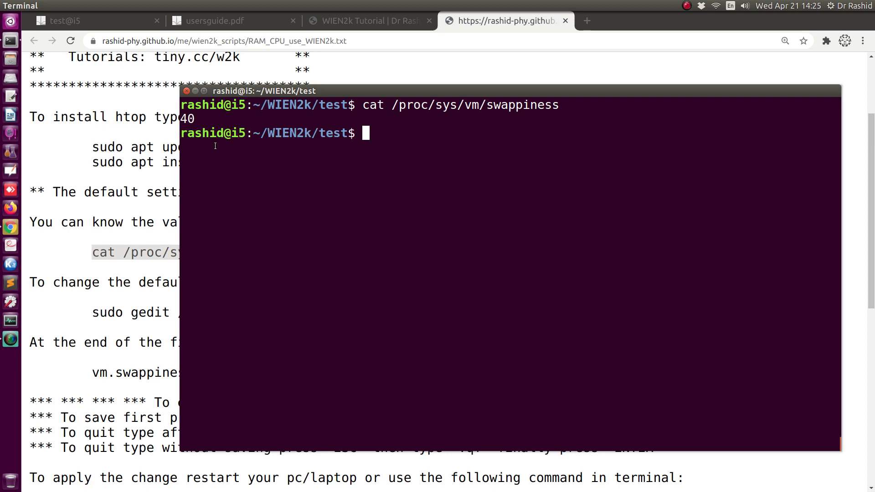
# - Run htop briefly to view live CPU and memory use, then quit it
pyautogui.write('htop')
pyautogui.press('Return')
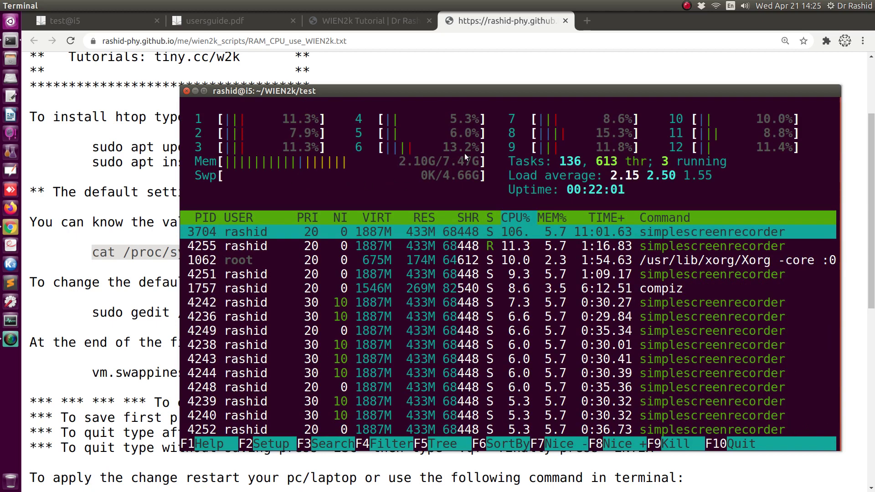
pyautogui.press('q')
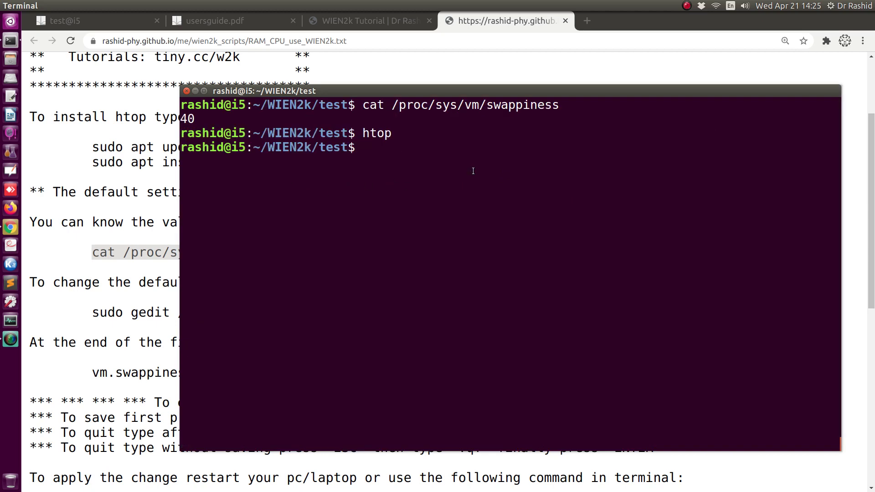
# - Copy 'sudo gedit /etc/sysctl.conf' from the guide and run it, entering the administrator password
pyautogui.click(166, 303)
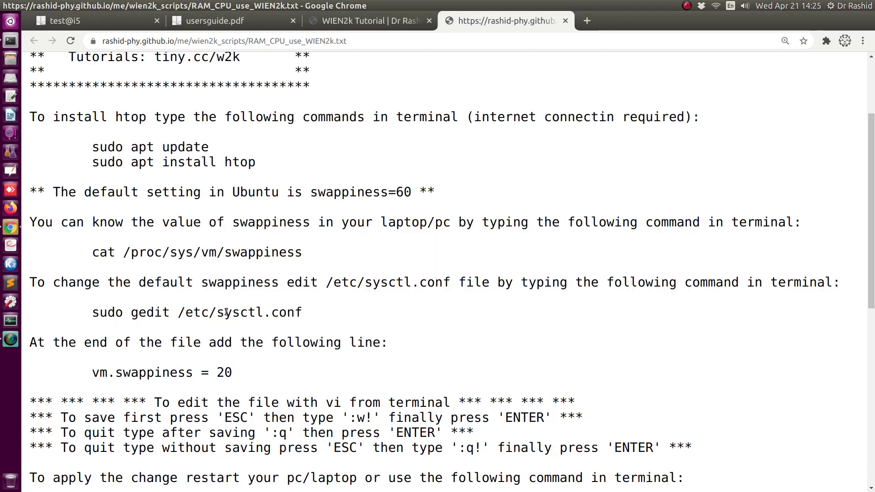
pyautogui.moveTo(219, 313); pyautogui.dragTo(256, 314)
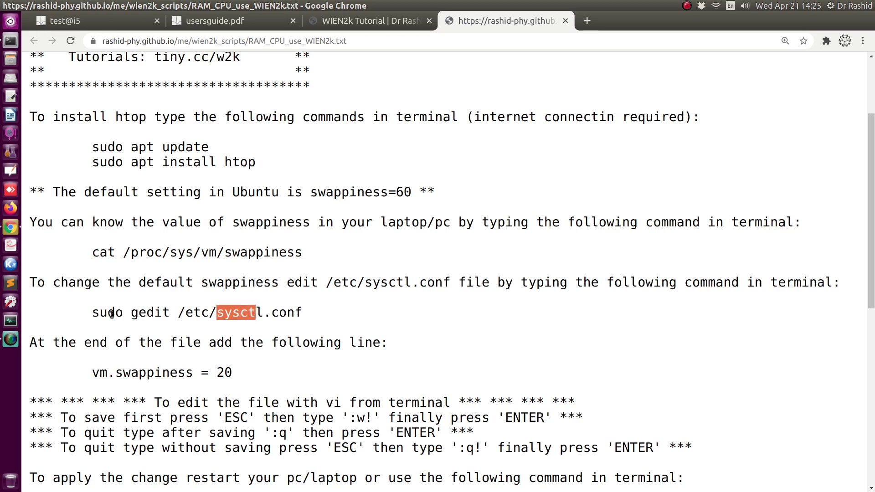
pyautogui.moveTo(93, 314); pyautogui.dragTo(306, 314)
pyautogui.rightClick(299, 310)
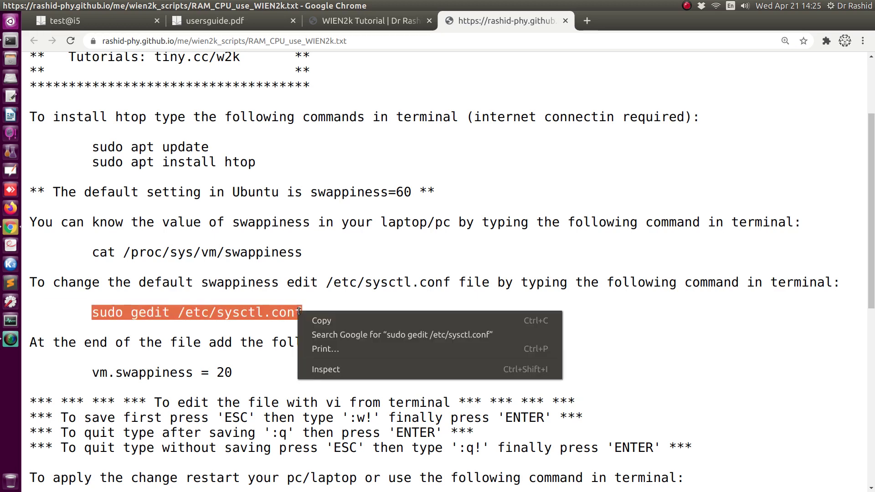
pyautogui.click(309, 317)
pyautogui.hotkey('alt', 'Tab')
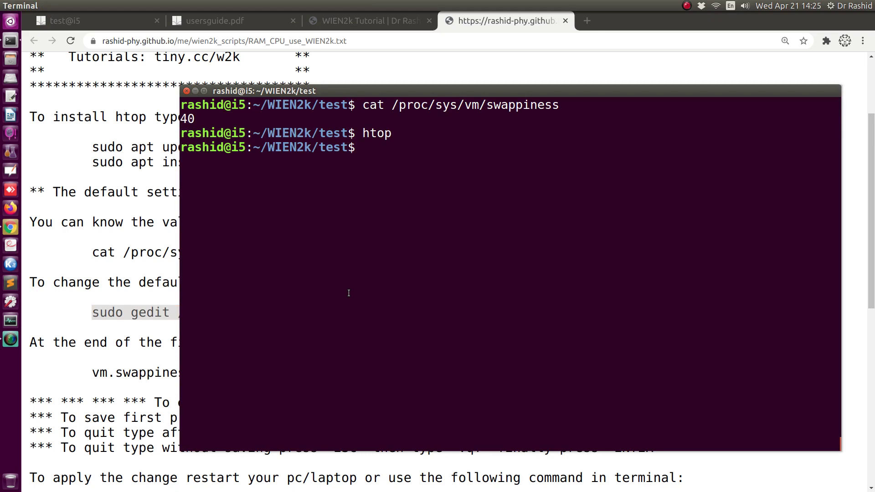
pyautogui.hotkey('ctrl', 'shift', 'v')
pyautogui.press('Return')
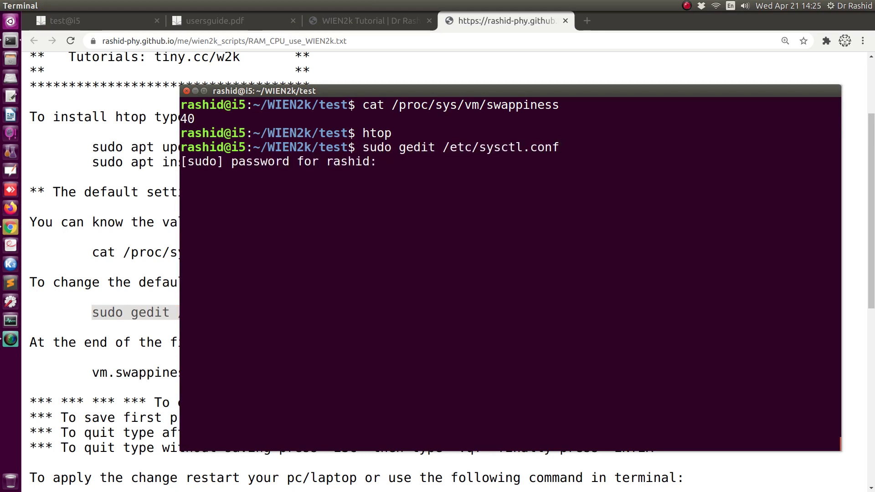
pyautogui.write('****')
pyautogui.press('Return')
# - Locate the vm.swappiness = 40 line on line 61 of sysctl.conf, restoring it after an accidental delete
pyautogui.scroll(-5, 319, 294)
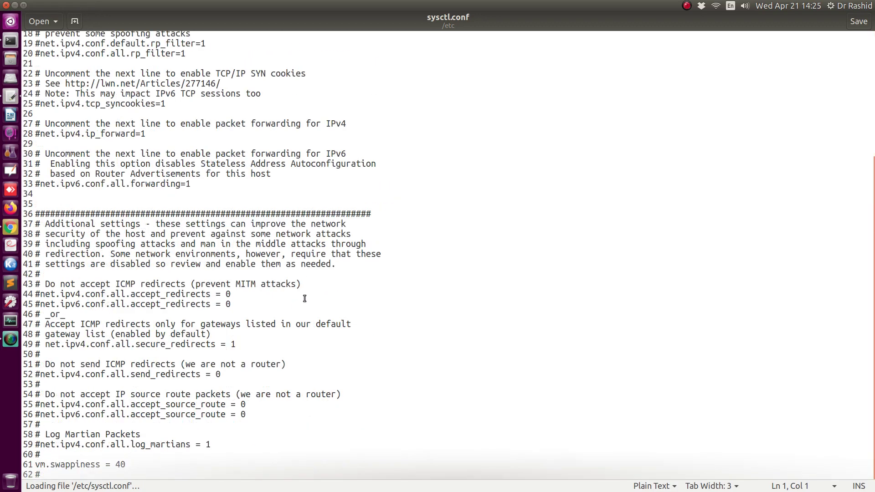
pyautogui.scroll(4, 139, 444)
pyautogui.scroll(-4, 151, 429)
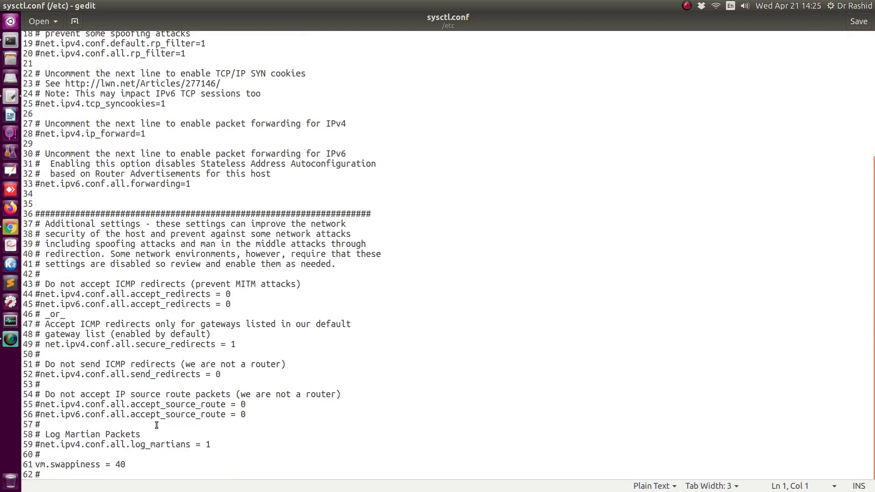
pyautogui.click(129, 464)
pyautogui.moveTo(129, 465); pyautogui.dragTo(35, 465)
pyautogui.click(126, 467)
pyautogui.moveTo(126, 465); pyautogui.dragTo(37, 462)
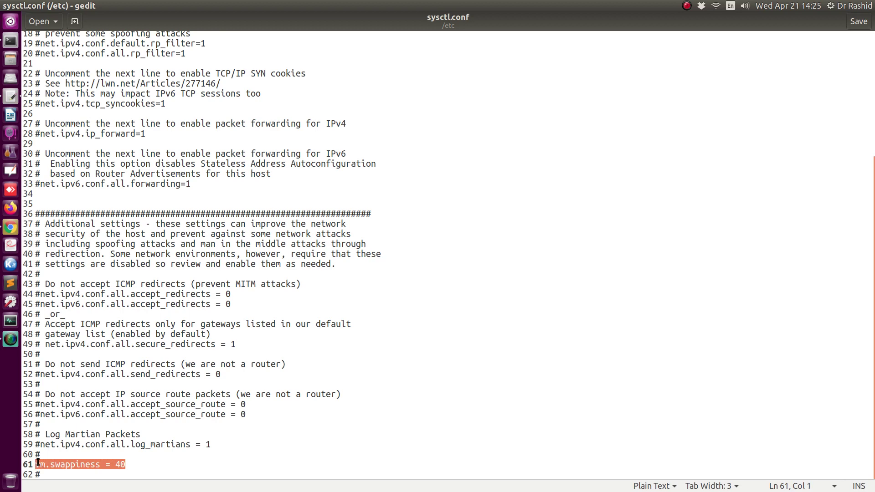
pyautogui.press('Delete')
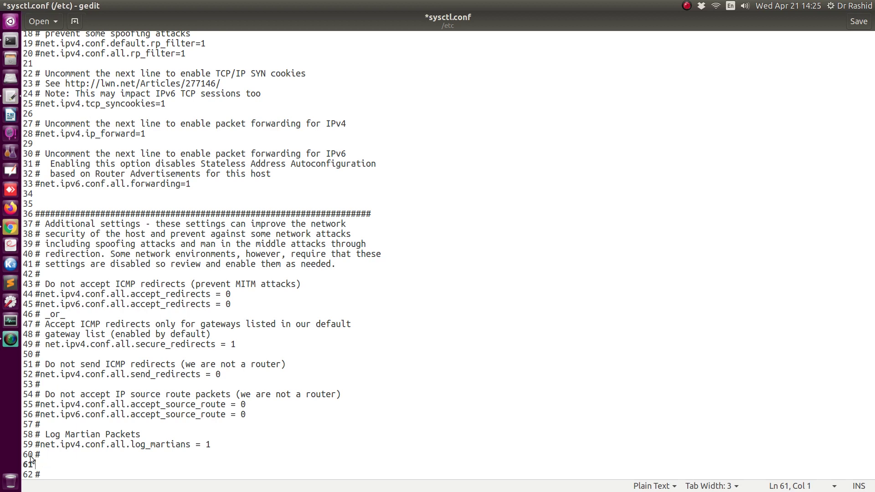
pyautogui.hotkey('alt', 'Tab')
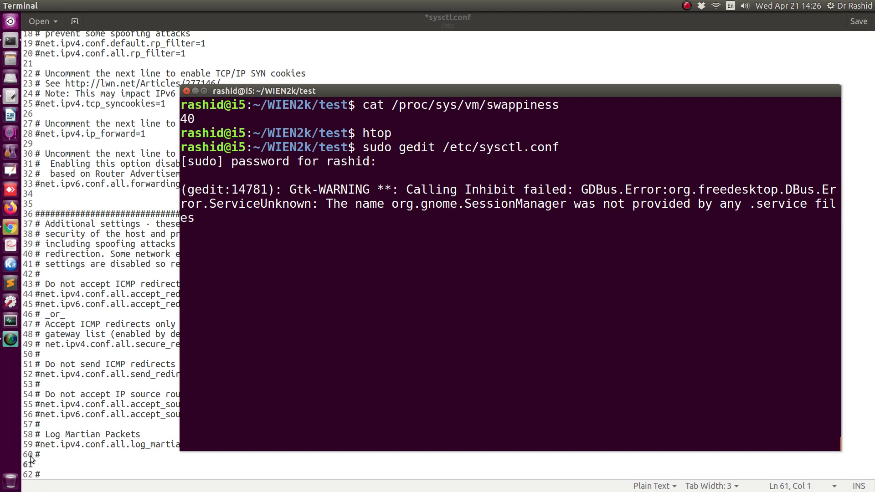
pyautogui.hotkey('alt', 'Tab')
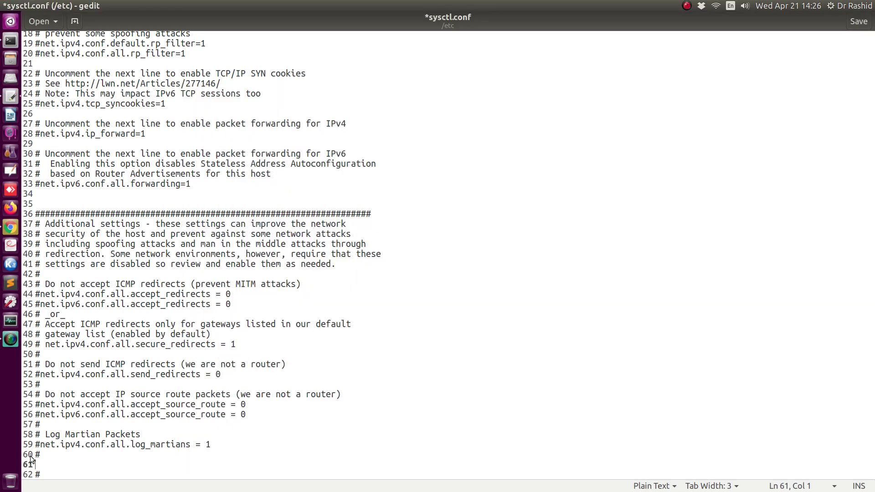
pyautogui.hotkey('ctrl', 'z')
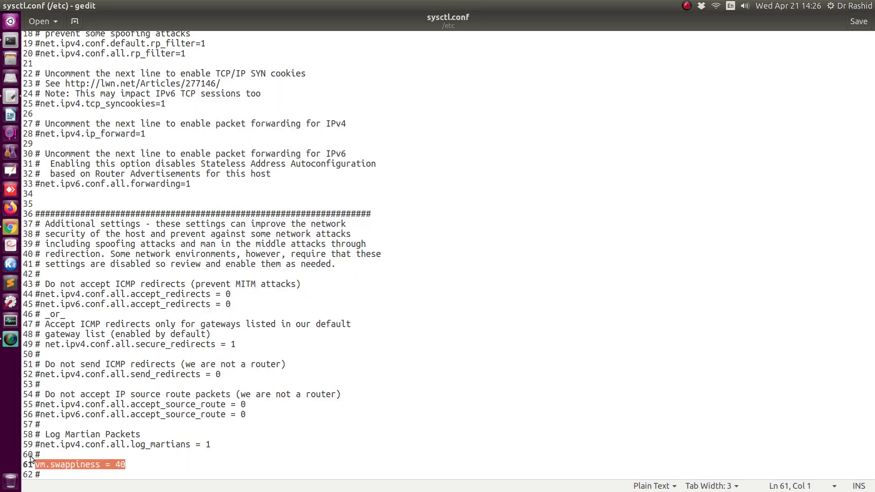
# - Change the swappiness value to 20 and save the file
pyautogui.press('End')
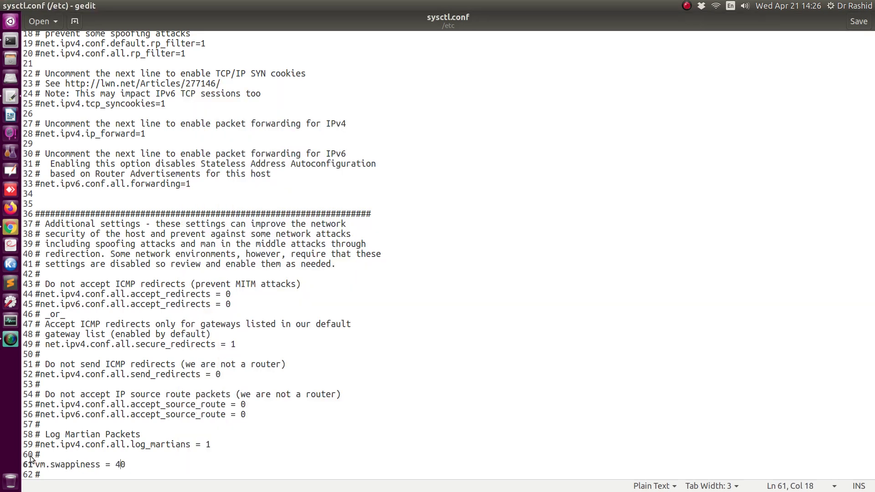
pyautogui.press('BackSpace')
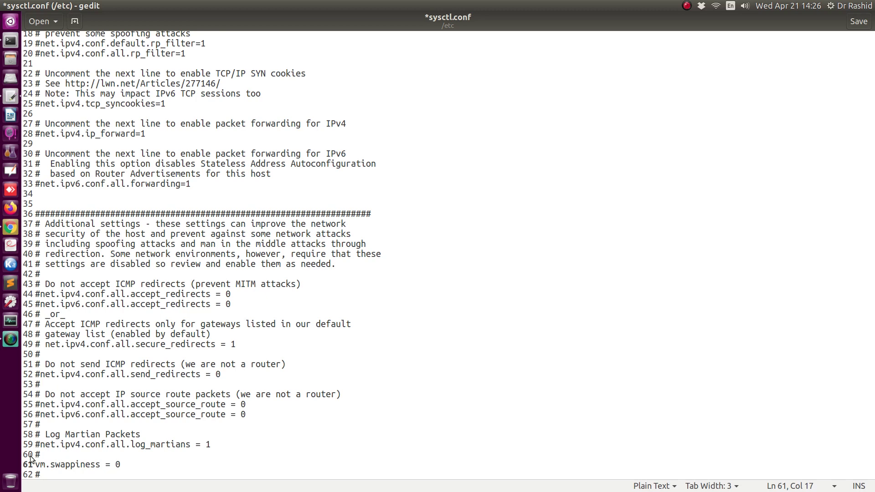
pyautogui.write('2')
pyautogui.hotkey('ctrl', 's')
# - Close gedit and apply the new settings by running 'sudo sysctl -p' copied from the guide
pyautogui.click(6, 5)
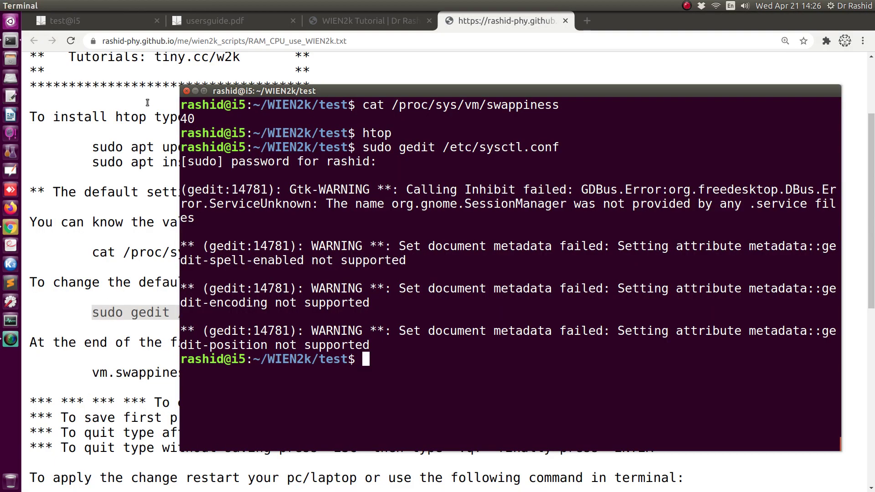
pyautogui.click(89, 212)
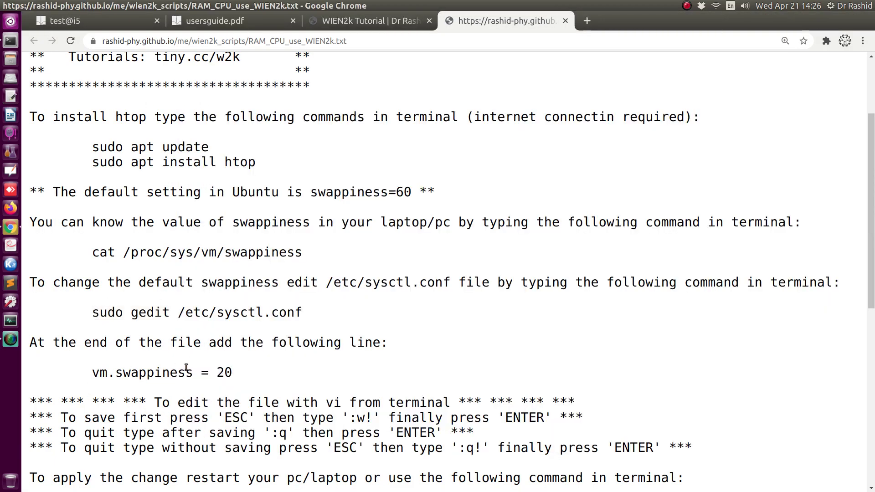
pyautogui.scroll(-5, 186, 367)
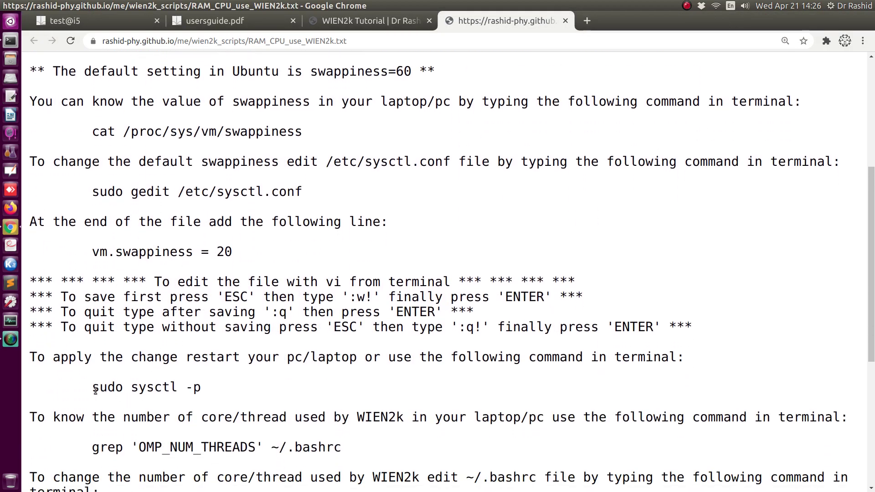
pyautogui.moveTo(93, 388); pyautogui.dragTo(205, 392)
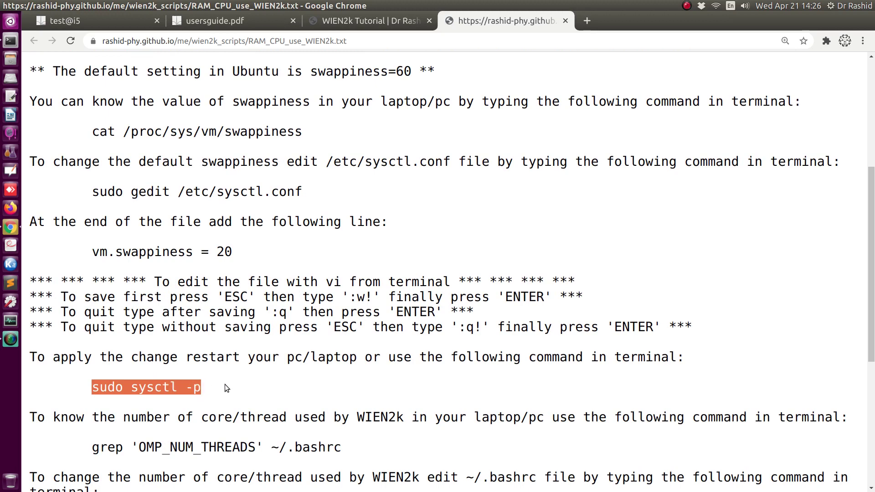
pyautogui.hotkey('alt', 'Tab')
pyautogui.middleClick(486, 345)
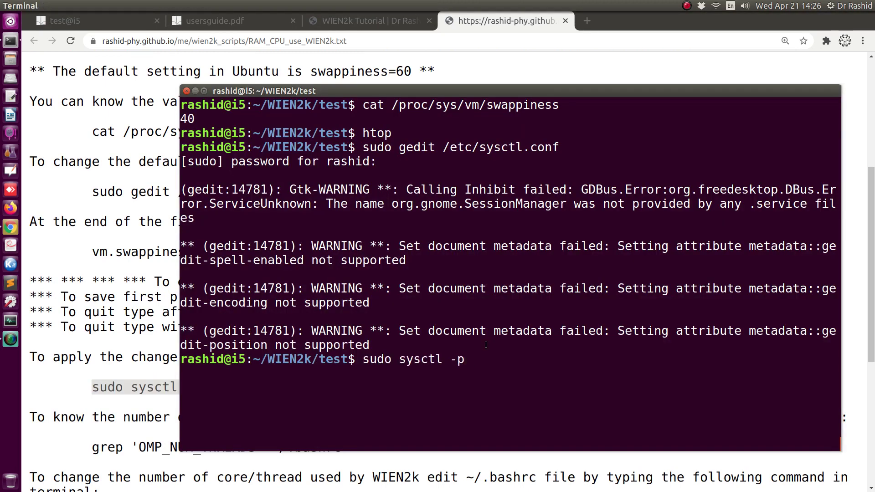
pyautogui.press('Return')
# - Reopen sysctl.conf to check it, then confirm /proc/sys/vm/swappiness now reads 20
pyautogui.press('Up')
pyautogui.press('Up')
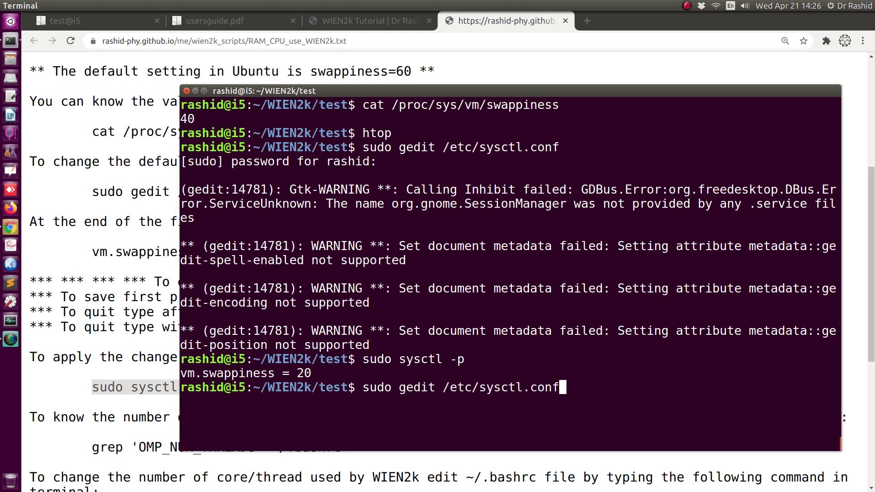
pyautogui.press('Return')
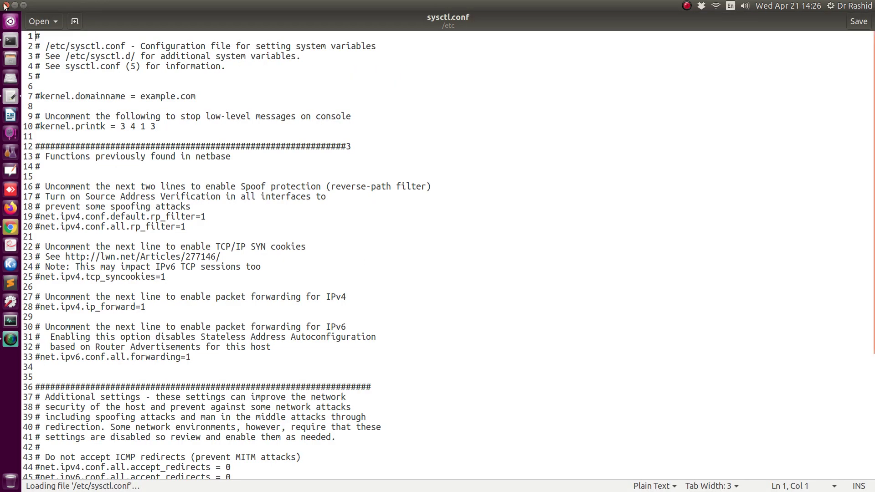
pyautogui.click(5, 7)
pyautogui.hotkey('ctrl', 'l')
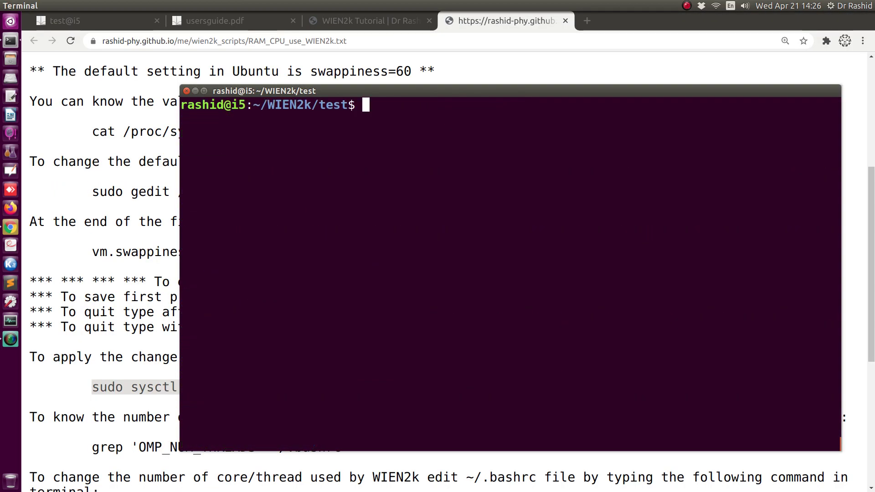
pyautogui.press('Up')
pyautogui.press('Up')
pyautogui.press('Up')
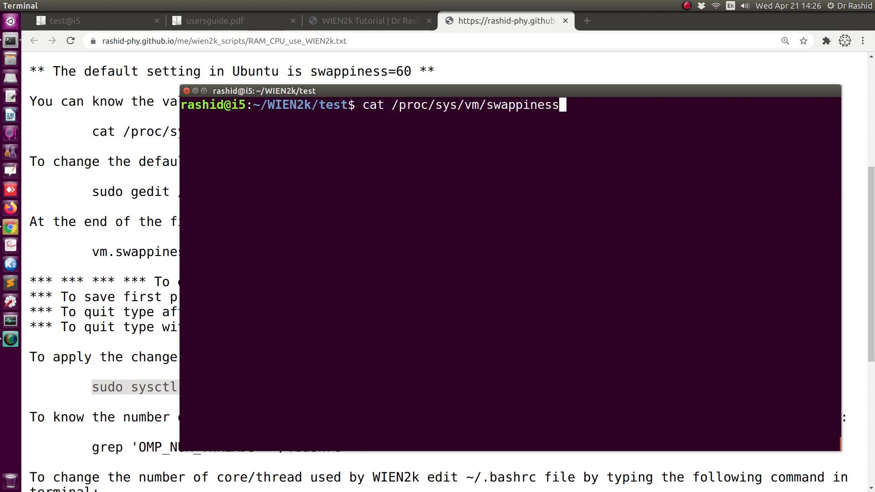
pyautogui.press('Return')
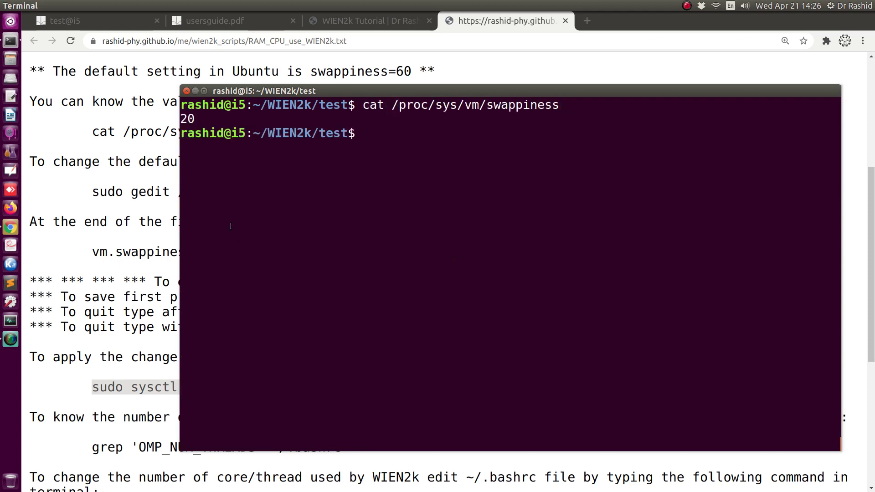
pyautogui.tripleClick(192, 119)
pyautogui.click(127, 266)
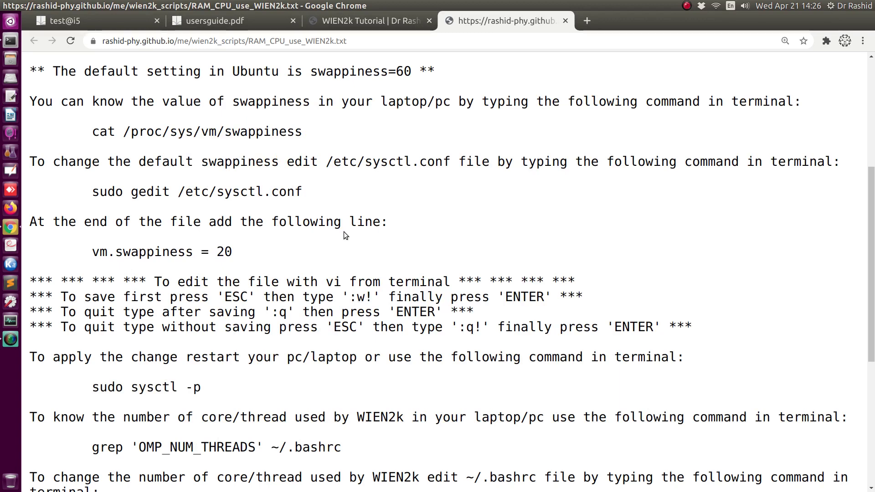
# - Show the WIEN2k Tutorial tab at 100% zoom, scrolled to the top
pyautogui.click(354, 20)
pyautogui.hotkey('ctrl', '0')
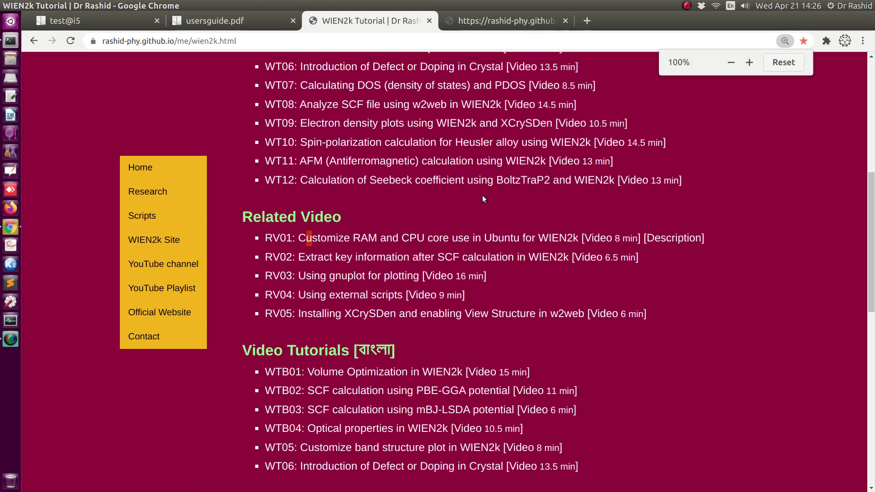
pyautogui.scroll(8, 484, 194)
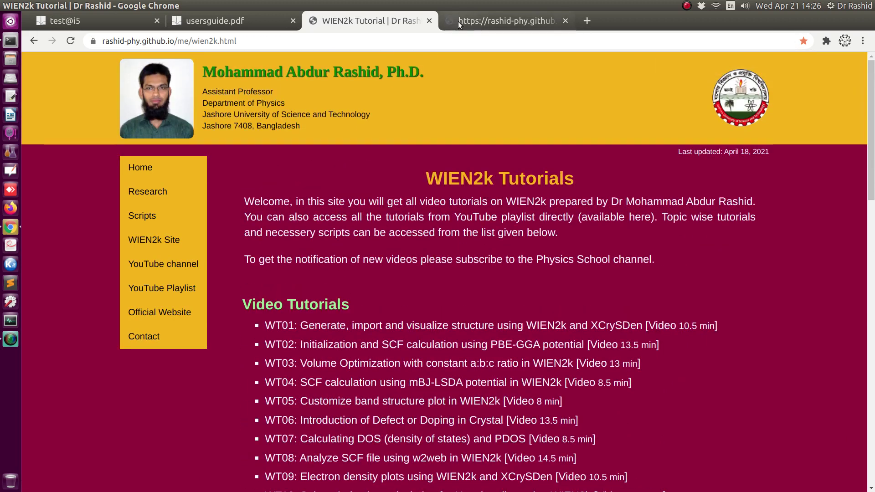